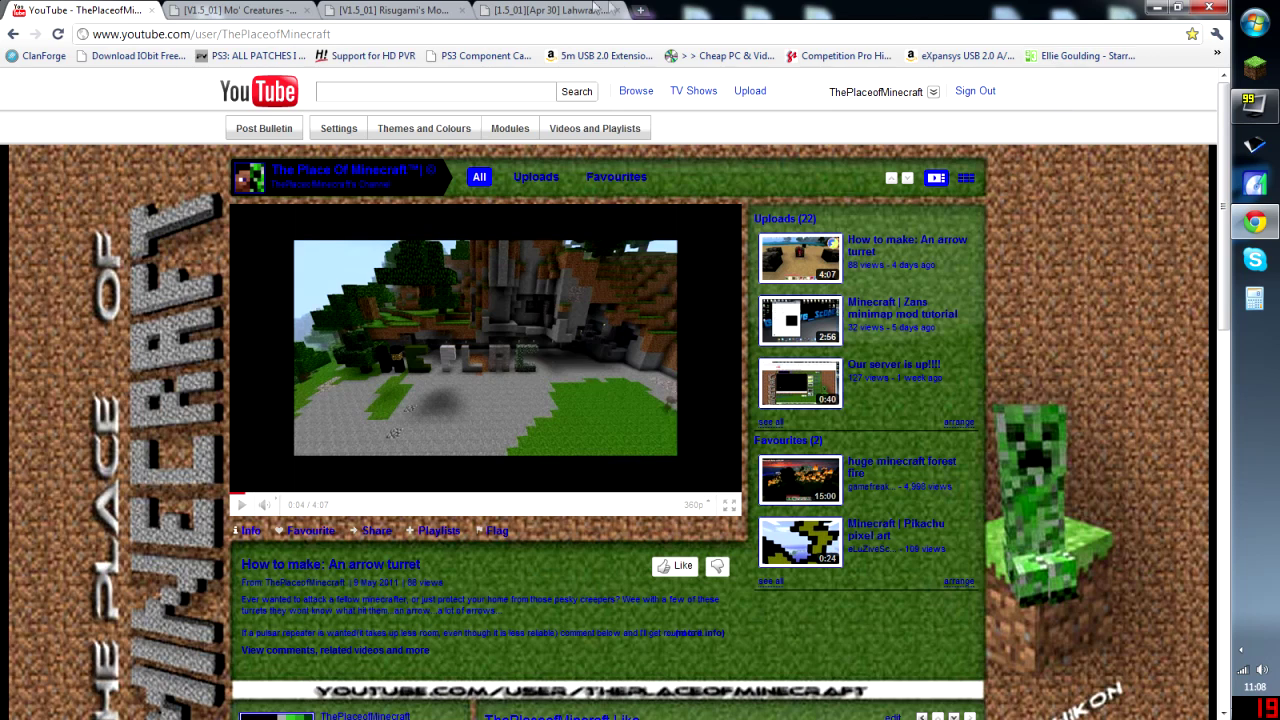
- Find the Mo'Creatures Mod download and manual installation instructions in the Mo' Creatures forum thread
left_click(262, 10)
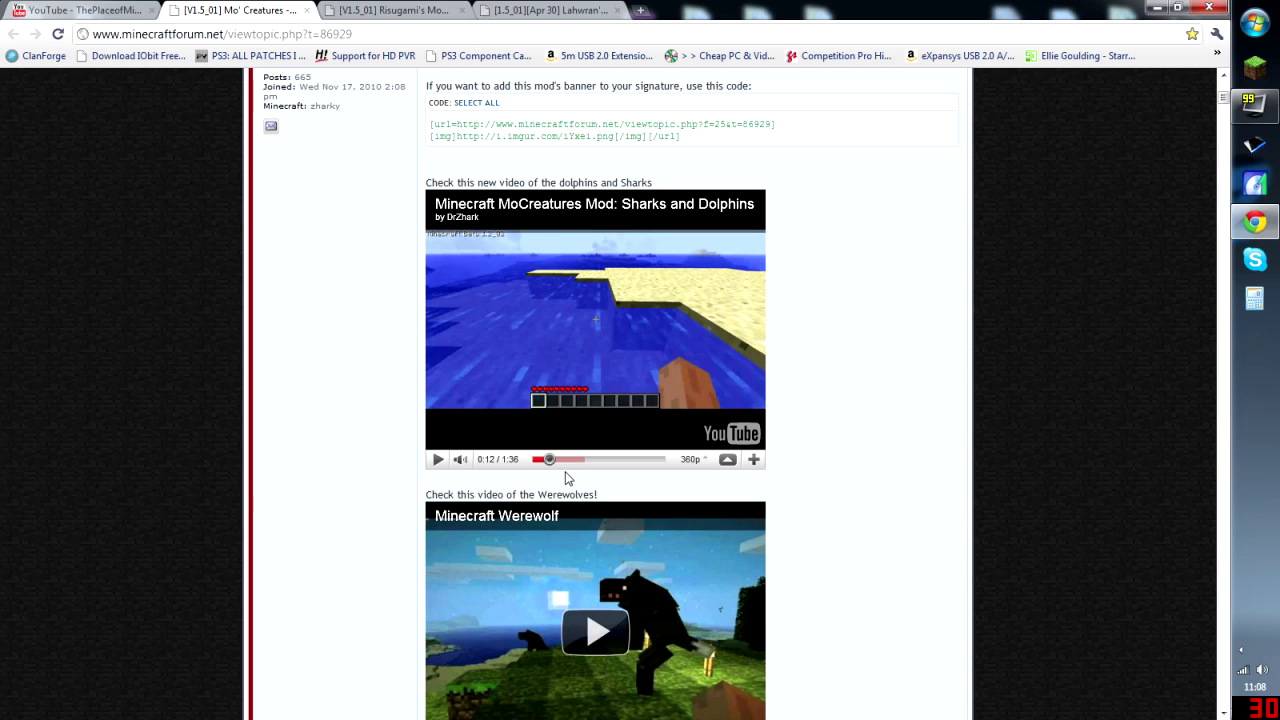
scroll(343, 266, "up", 5)
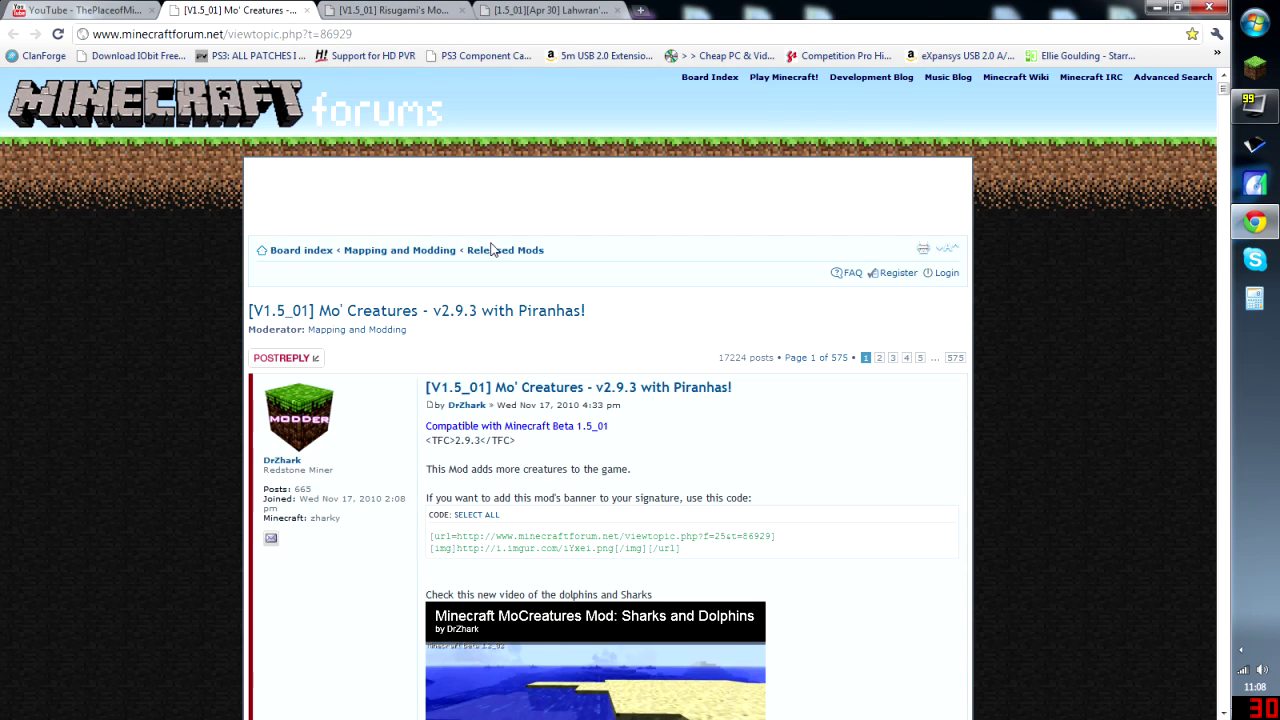
scroll(500, 290, "down", 4)
scroll(520, 286, "down", 6)
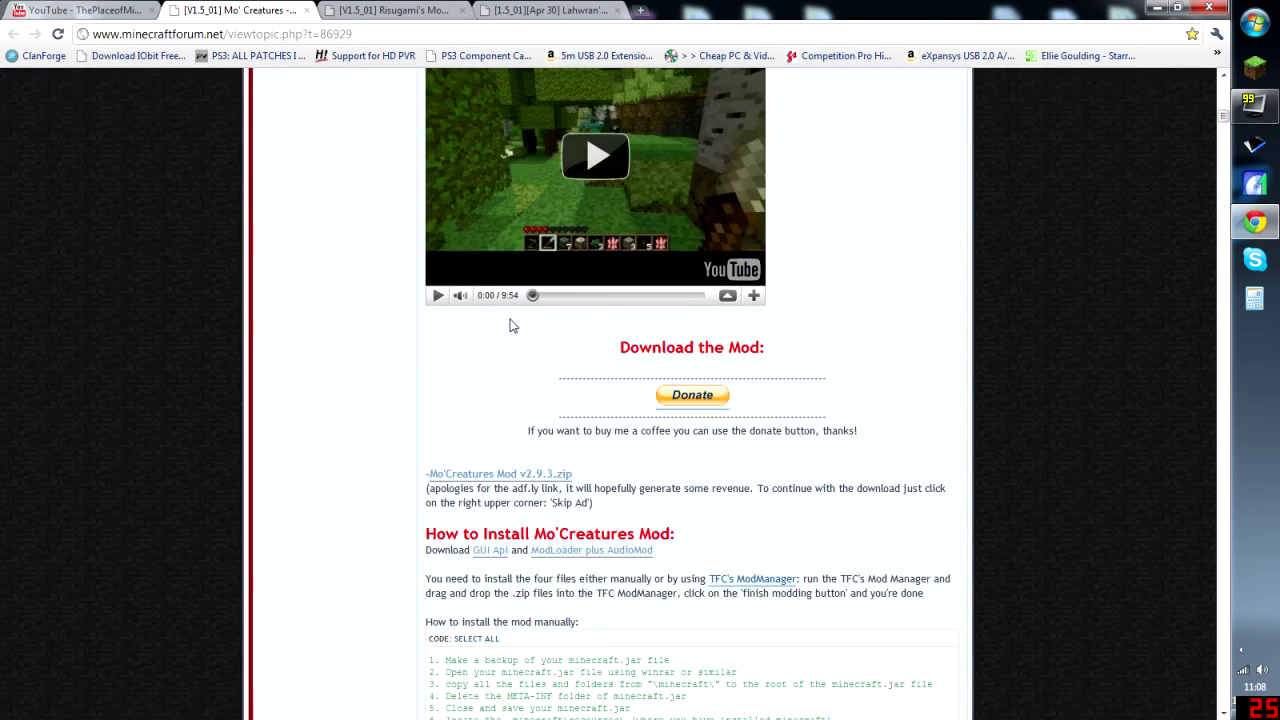
scroll(509, 323, "down", 3)
scroll(545, 323, "up", 3)
- Look through Risugami's Mods forum thread for the installation notes and the ModLoader and AudioMod downloads
left_click(425, 10)
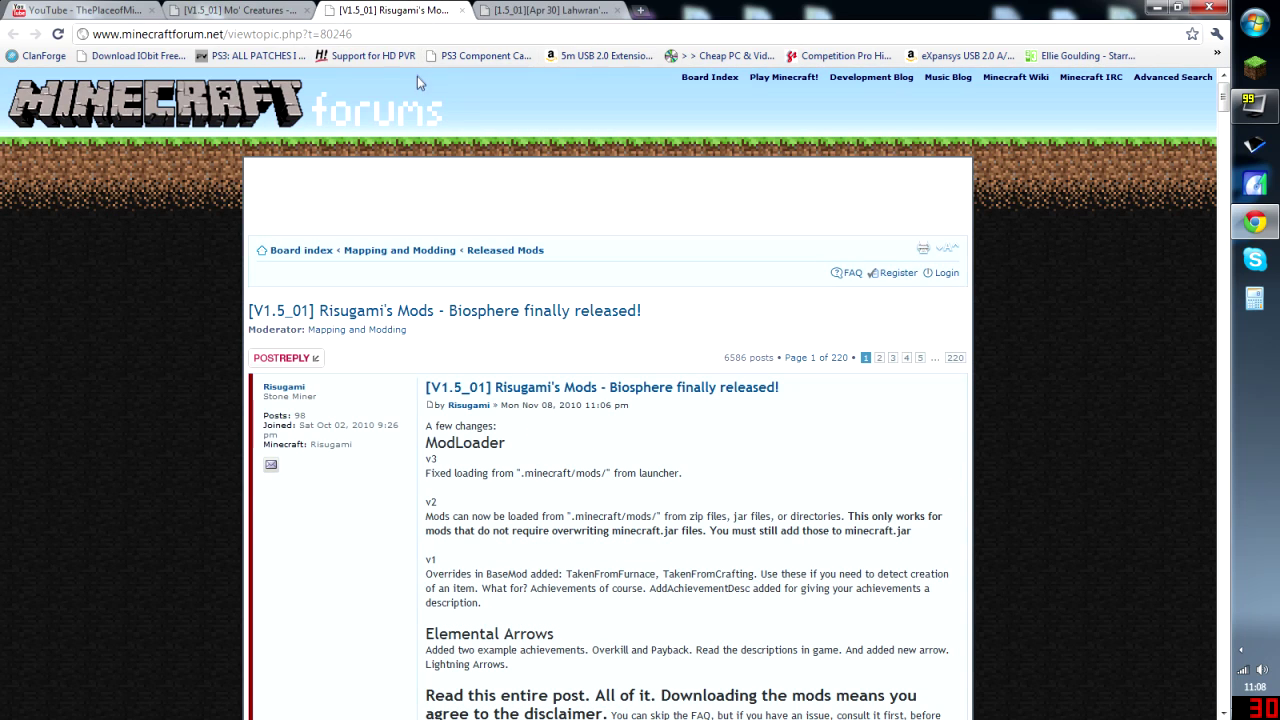
scroll(443, 220, "down", 5)
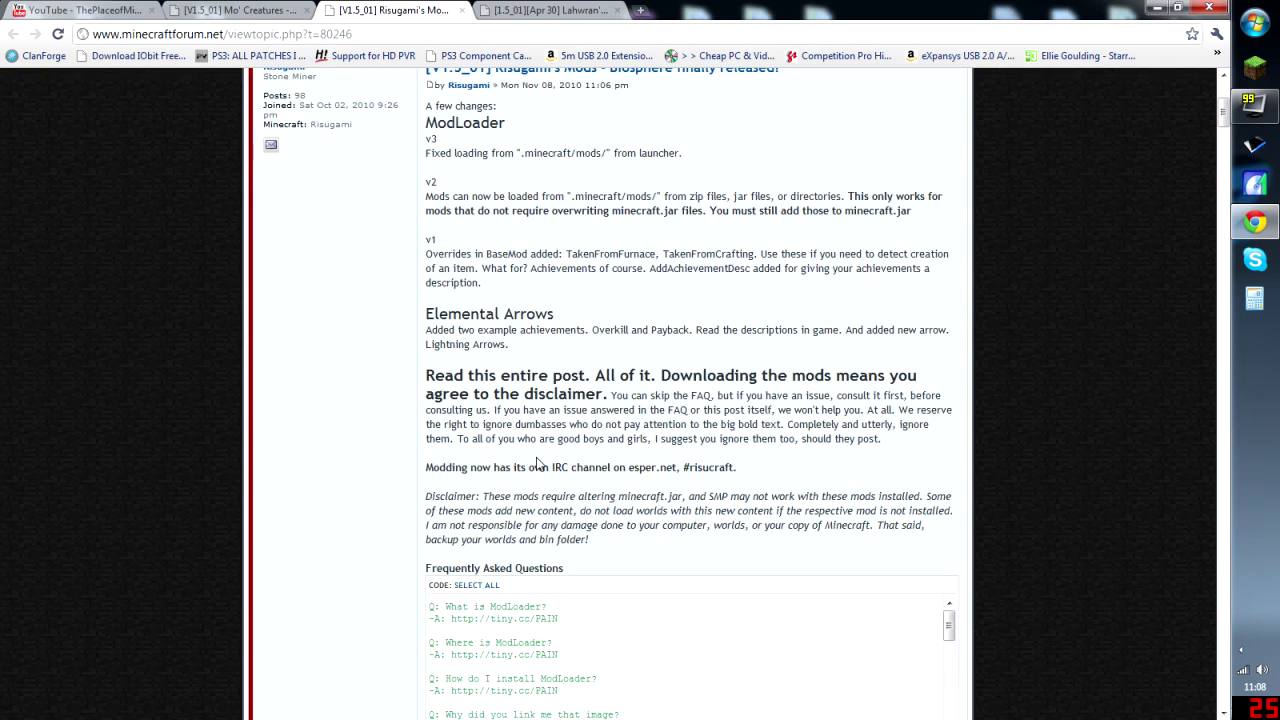
scroll(690, 515, "down", 5)
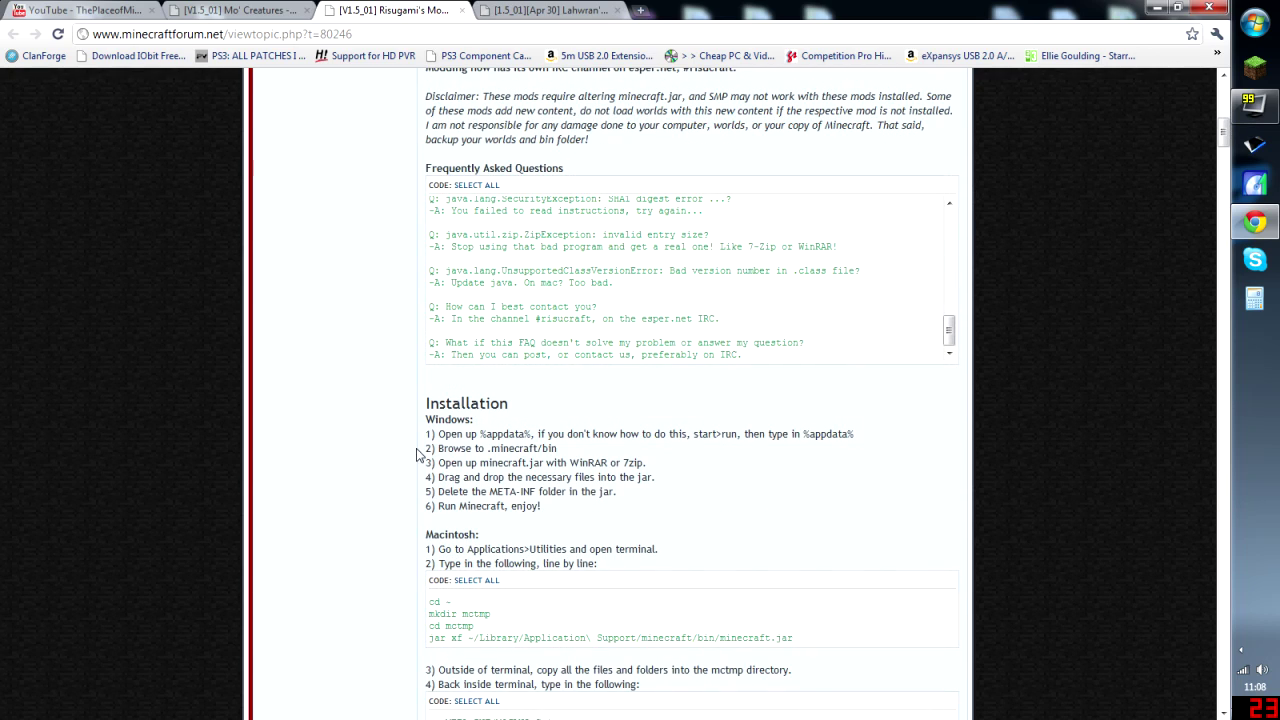
scroll(418, 455, "down", 4)
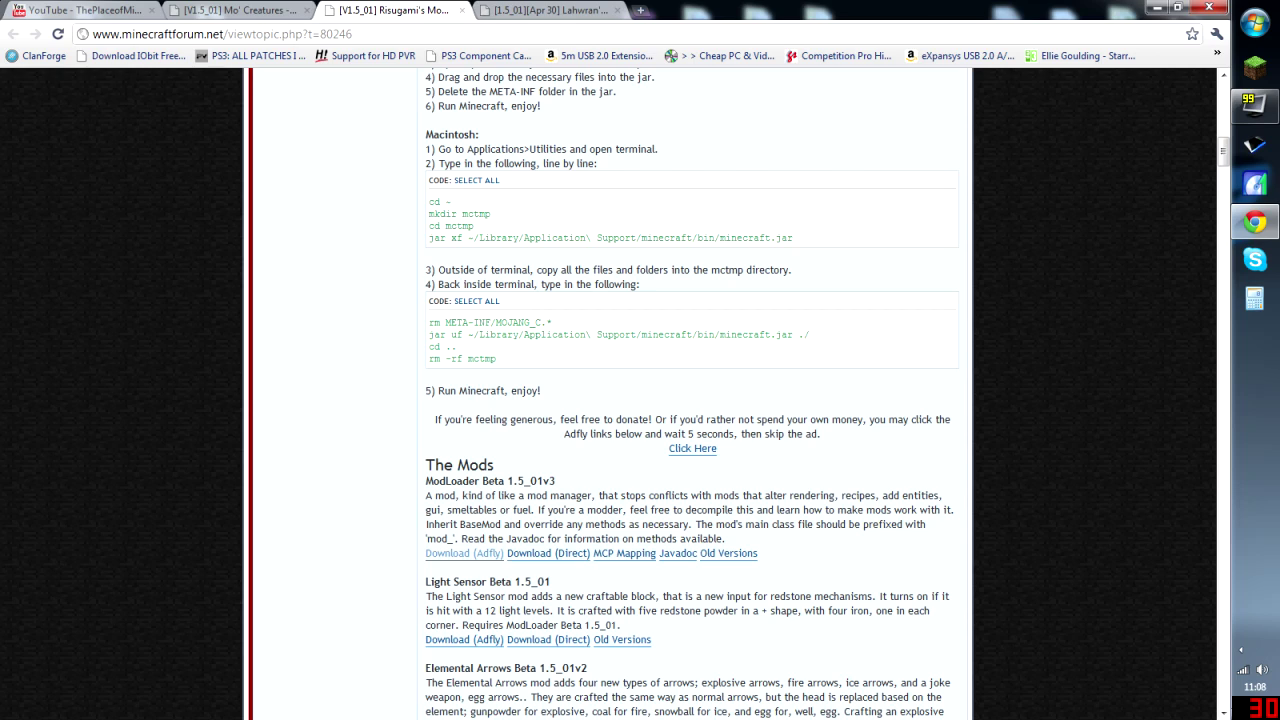
scroll(490, 566, "down", 4)
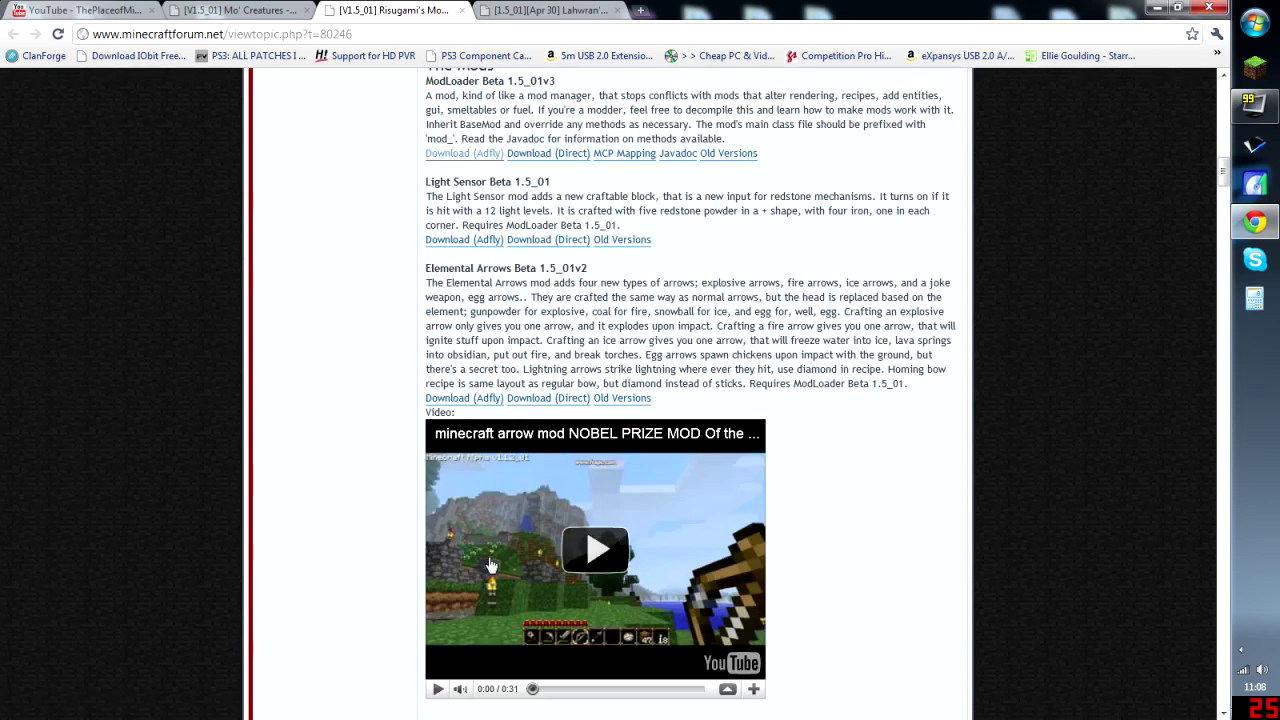
scroll(490, 566, "down", 2)
scroll(610, 390, "down", 2)
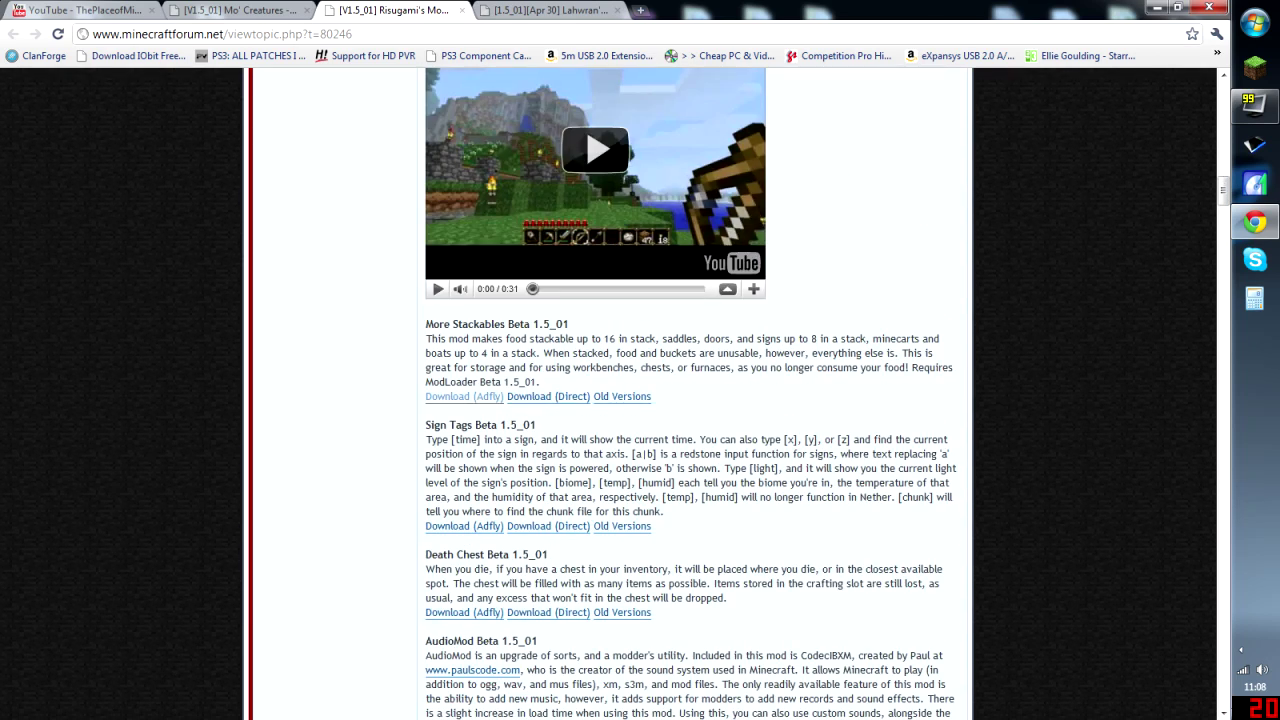
scroll(455, 678, "down", 2)
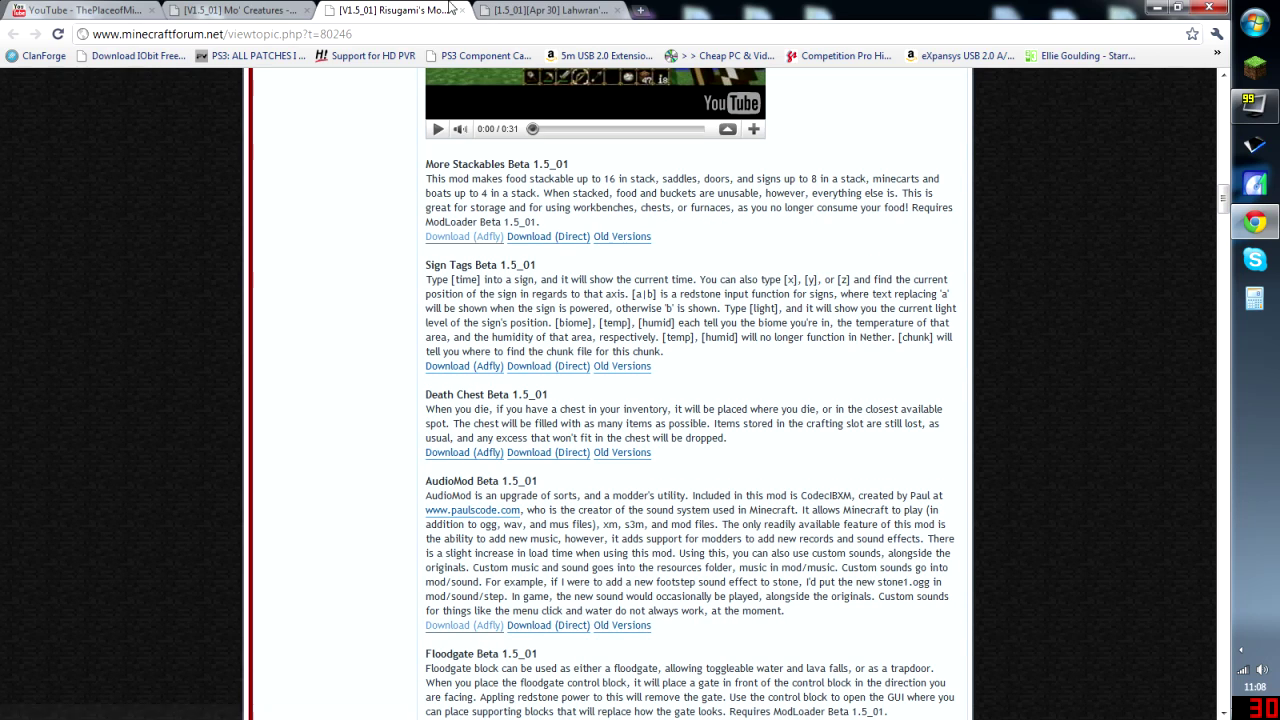
- Find the main GUI API download in the Lahwran's mods forum thread
left_click(548, 10)
scroll(484, 200, "down", 3)
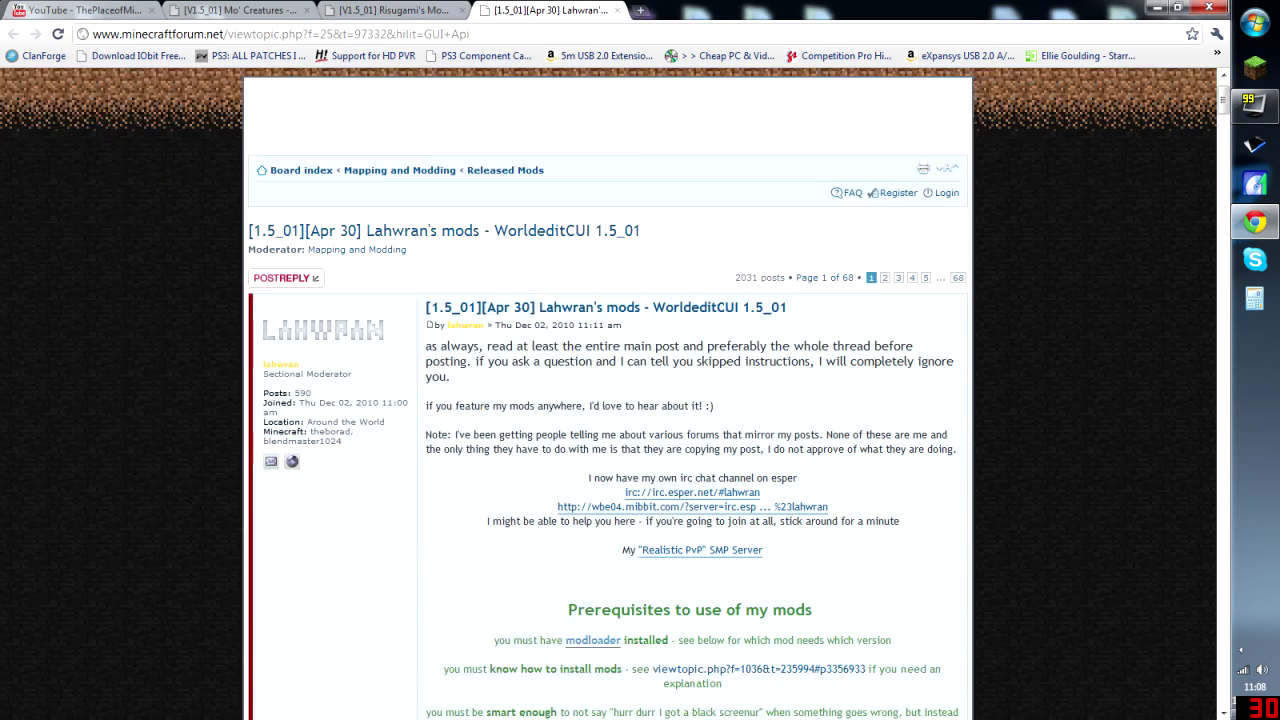
scroll(520, 337, "up", 3)
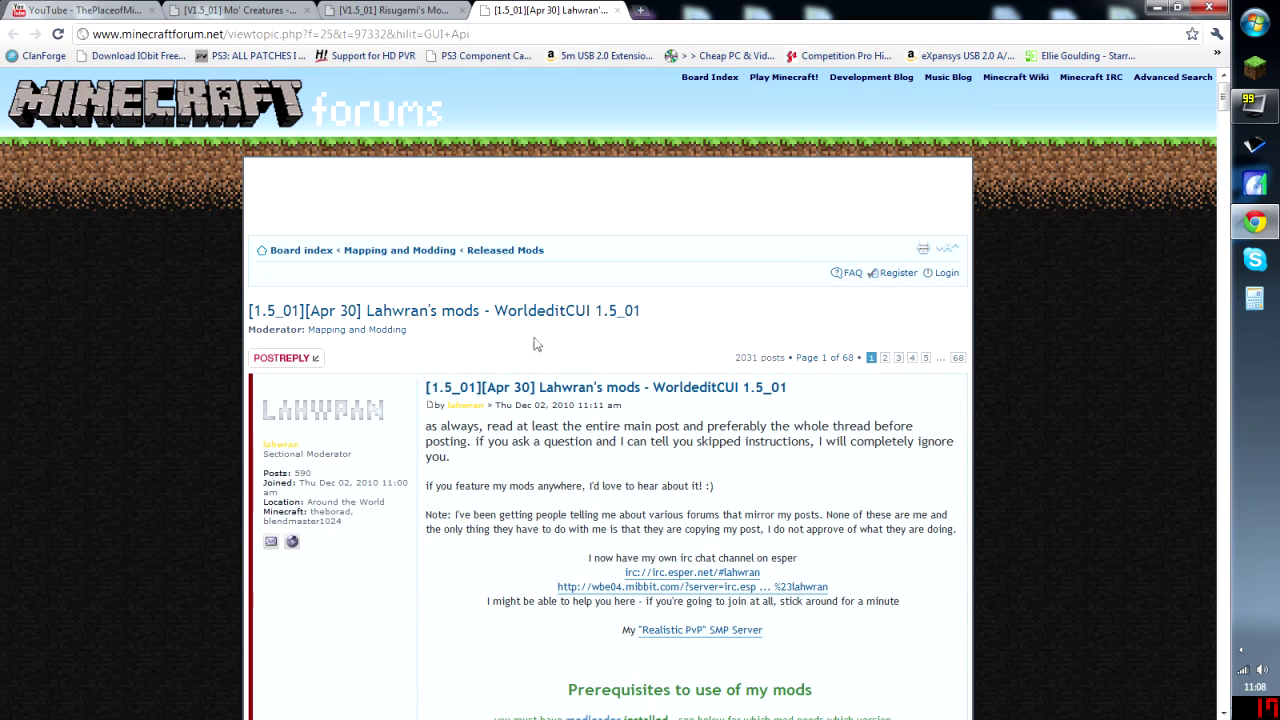
scroll(460, 398, "down", 9)
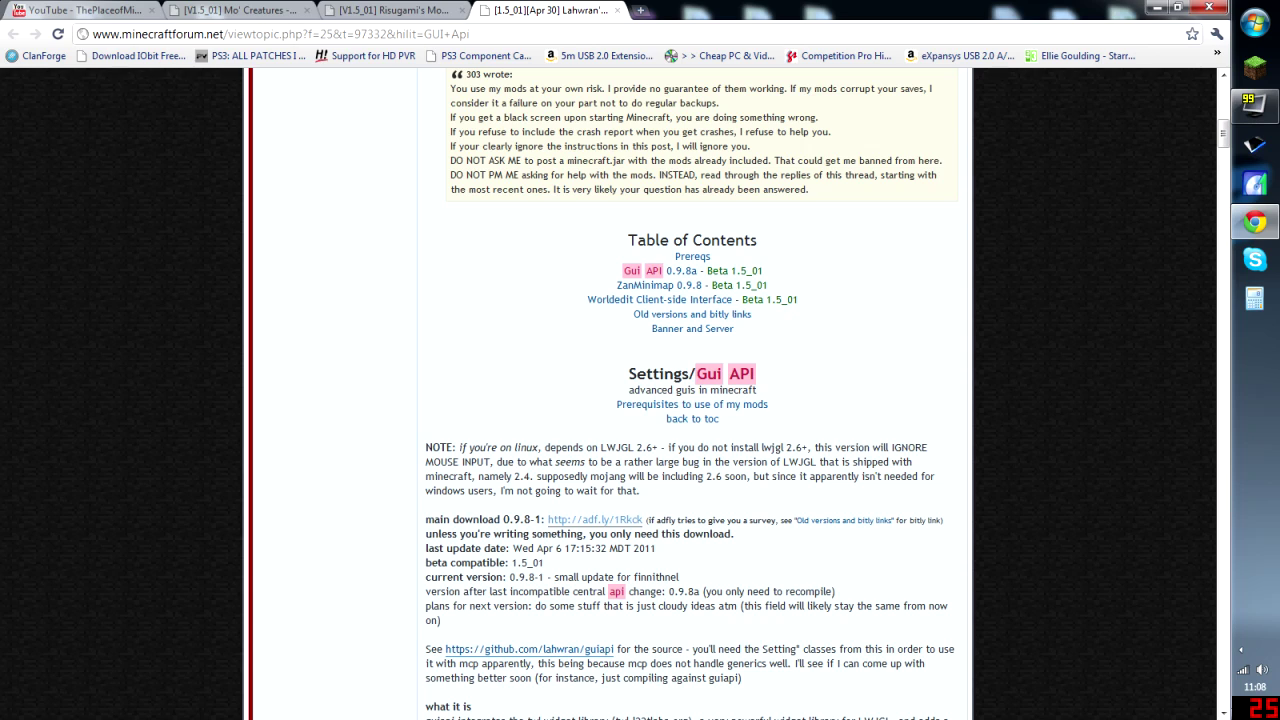
- Close the browser and place the Mo'Creatures Mod v2.9.3 archive next to the AudioMod archive on the desktop
left_click(1206, 8)
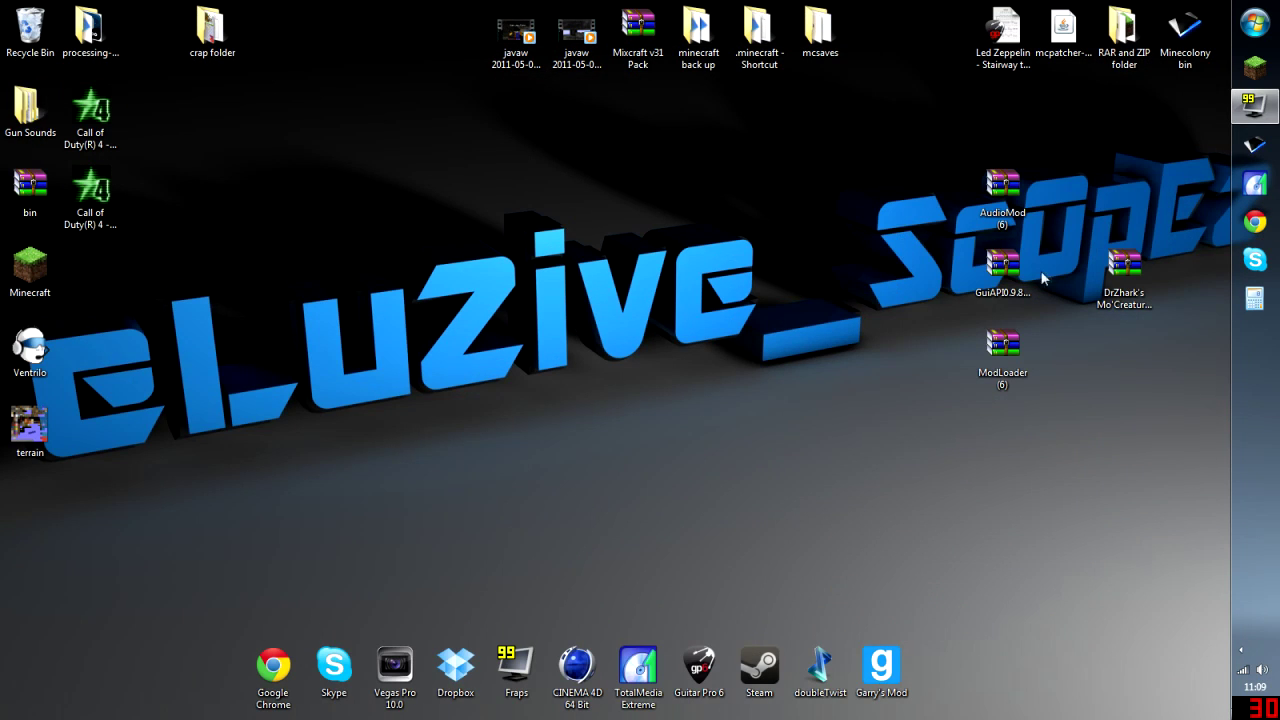
left_click_drag(1141, 268, 958, 192)
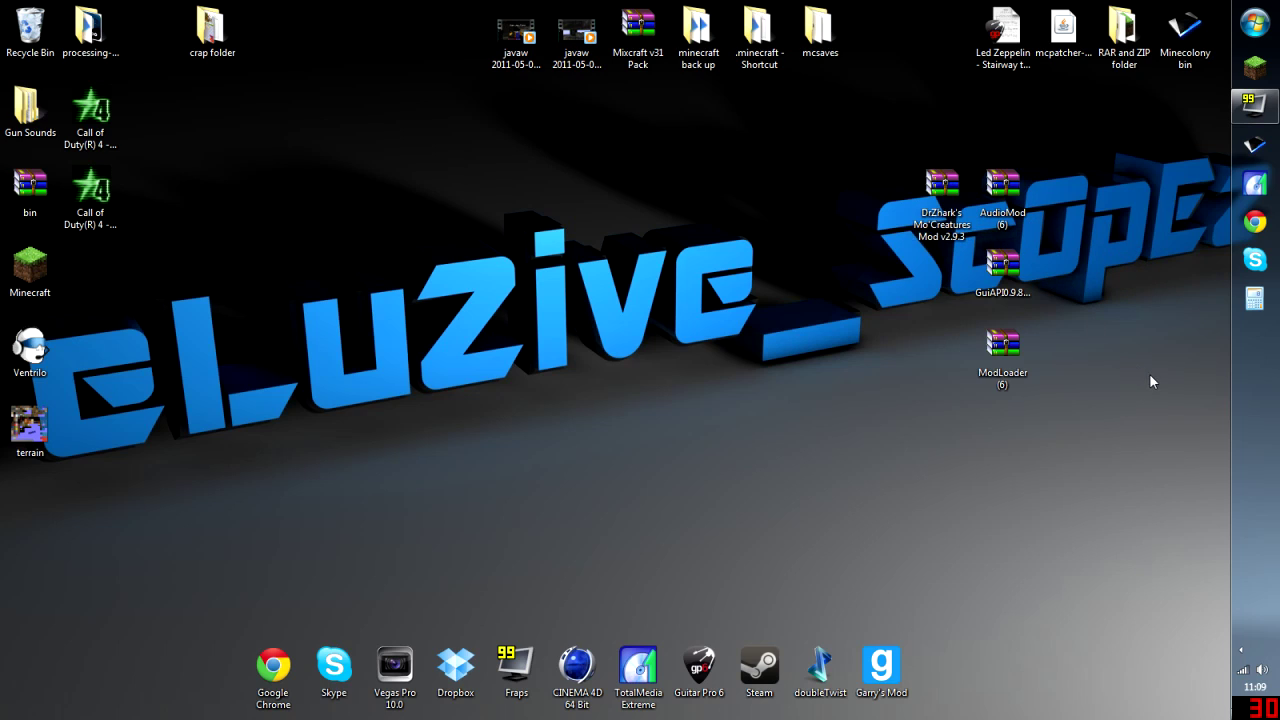
- Go to the %APPDATA% folder and open the bin folder inside .minecraft
left_click(1255, 22)
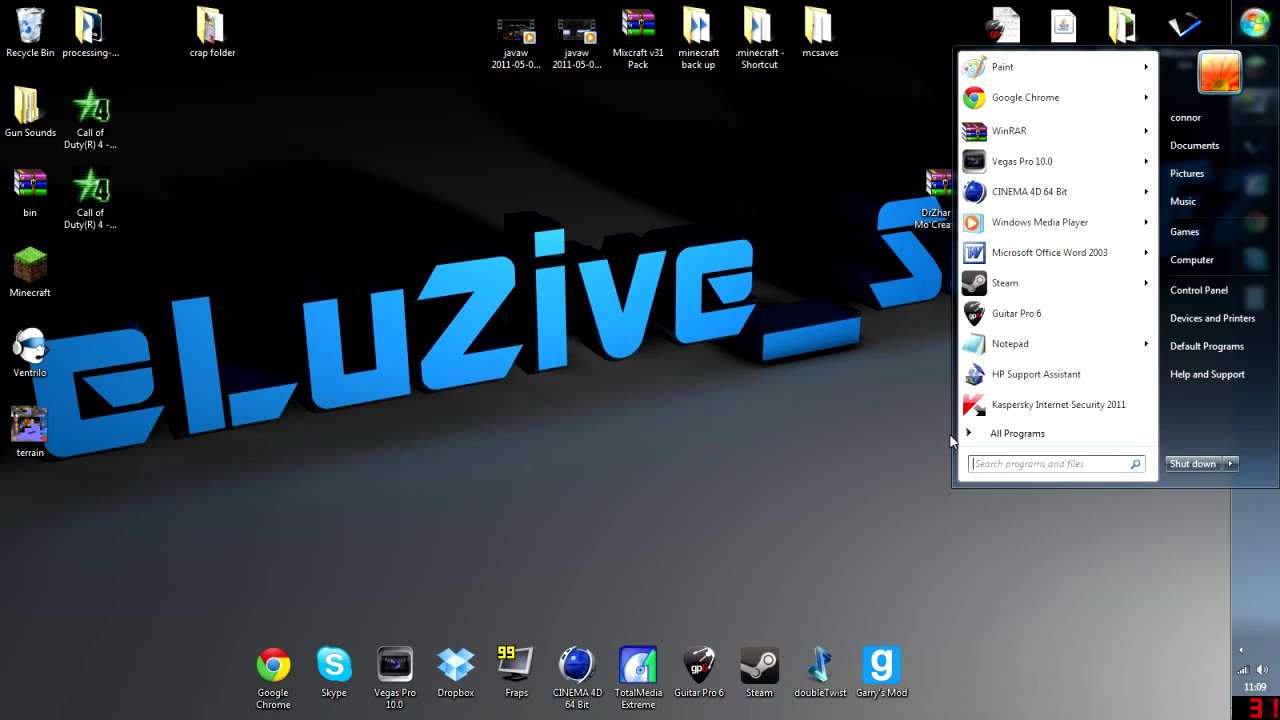
type("%APPDATA%")
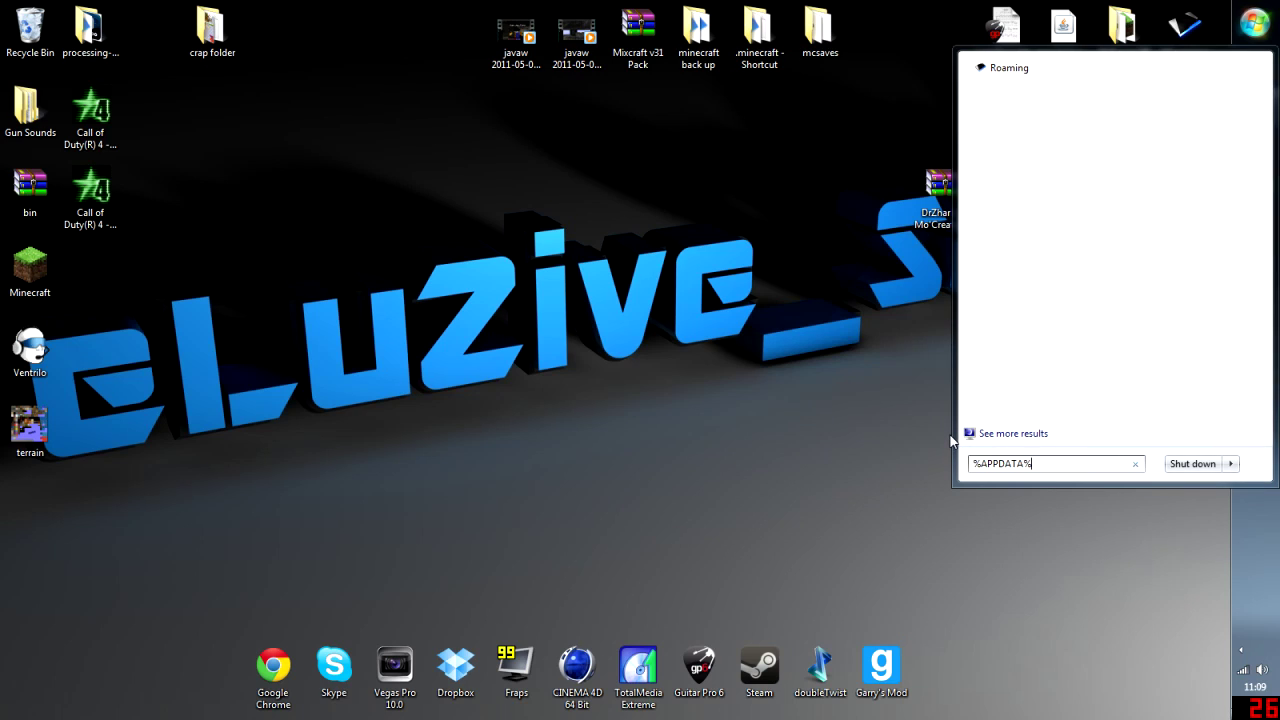
key("Return")
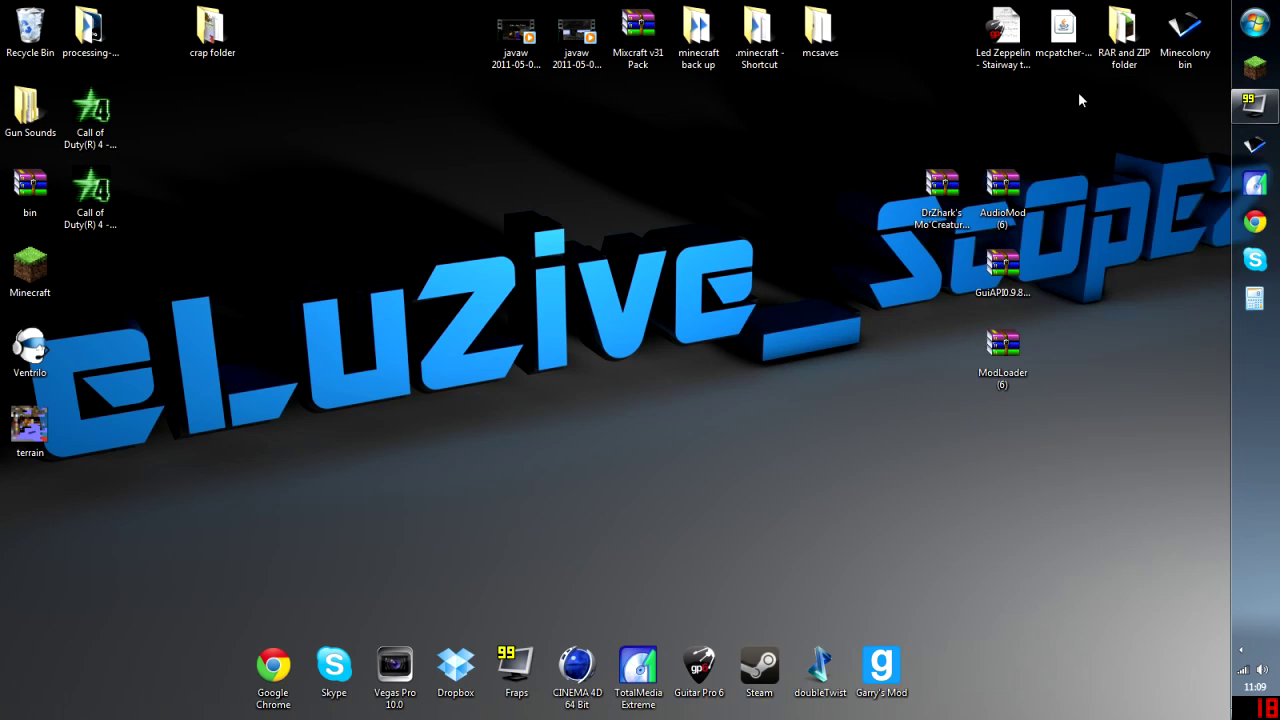
double_click(527, 186)
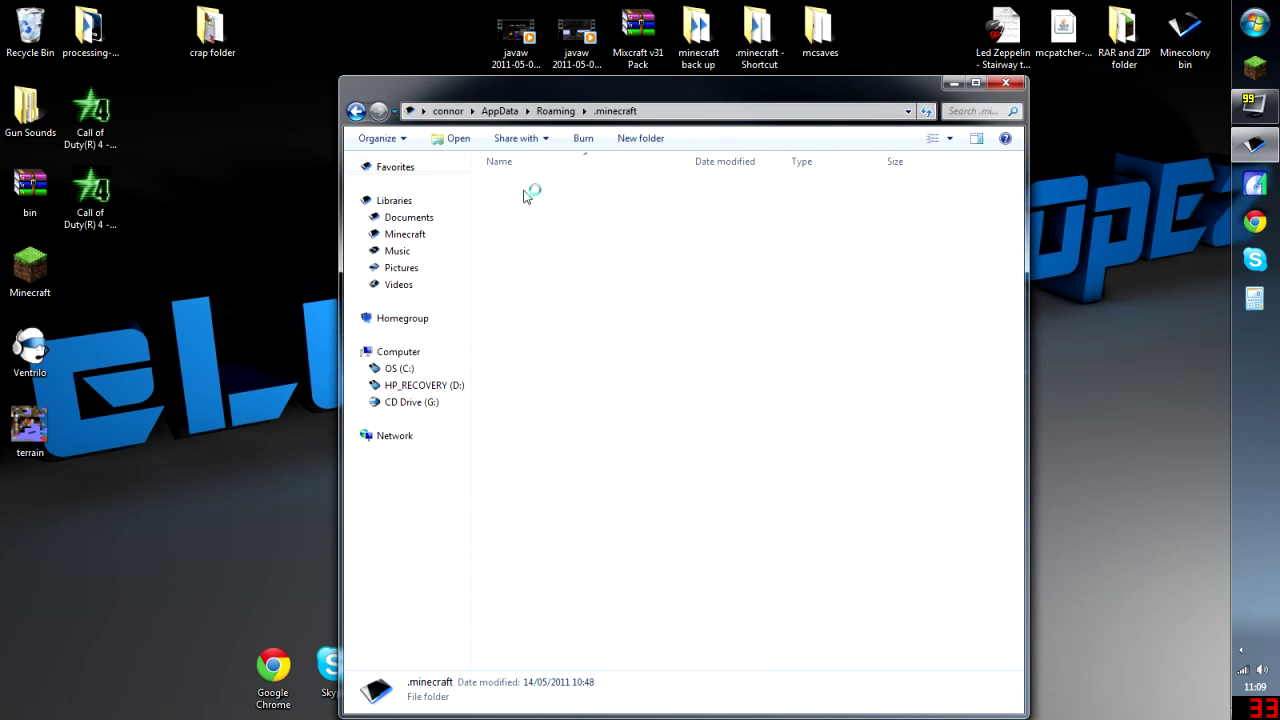
double_click(613, 191)
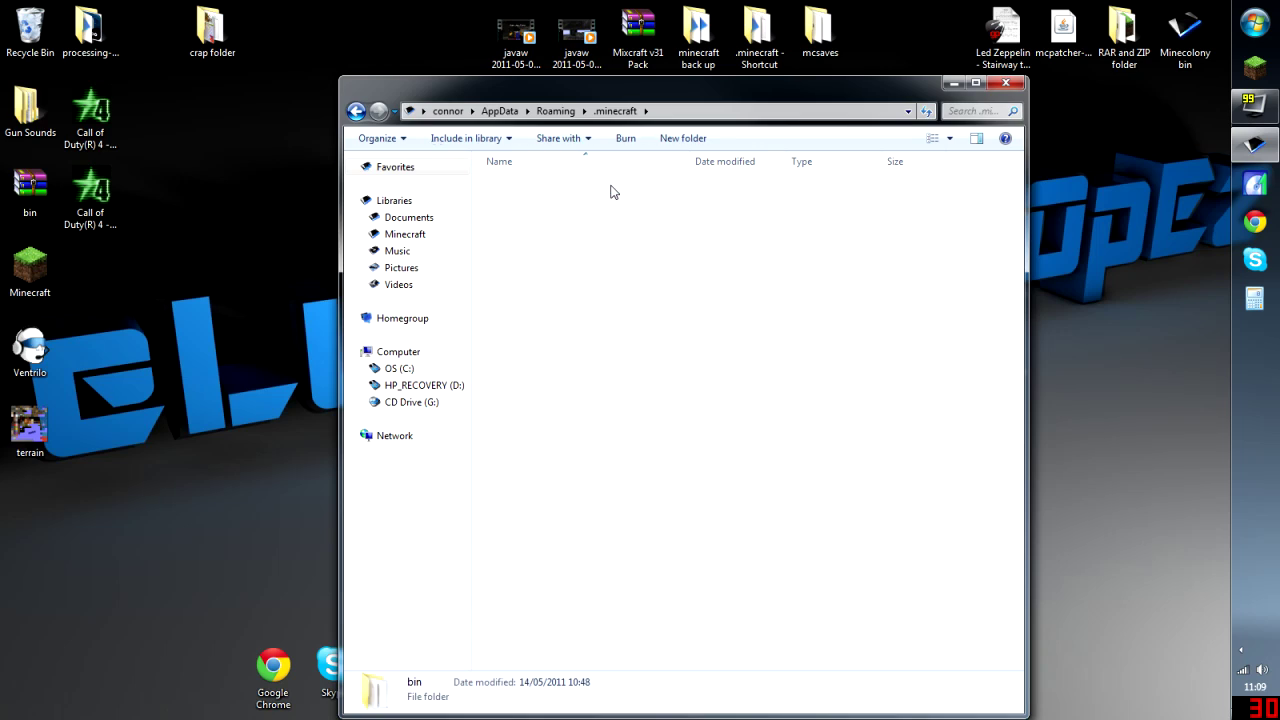
- Open the minecraft jar file in WinRAR, dismiss its wizard and licence prompt, move its window aside and close the bin folder
right_click(537, 276)
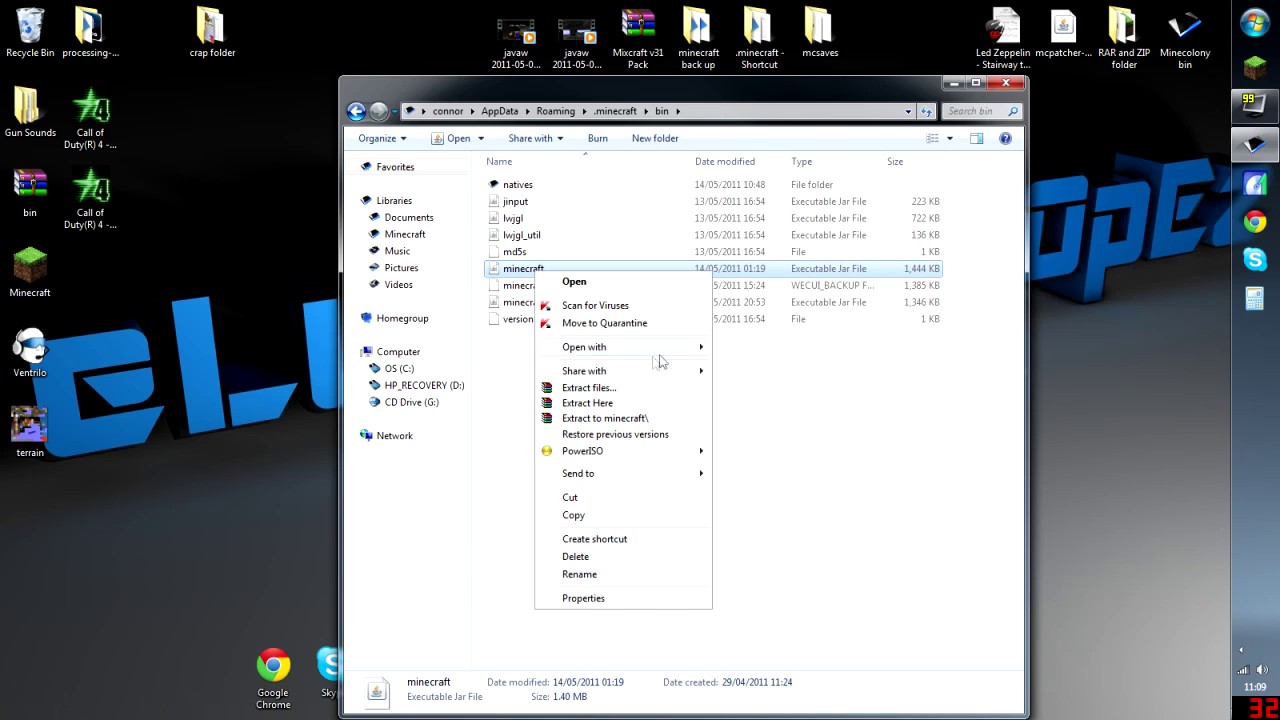
mouse_move(600, 347)
left_click(760, 363)
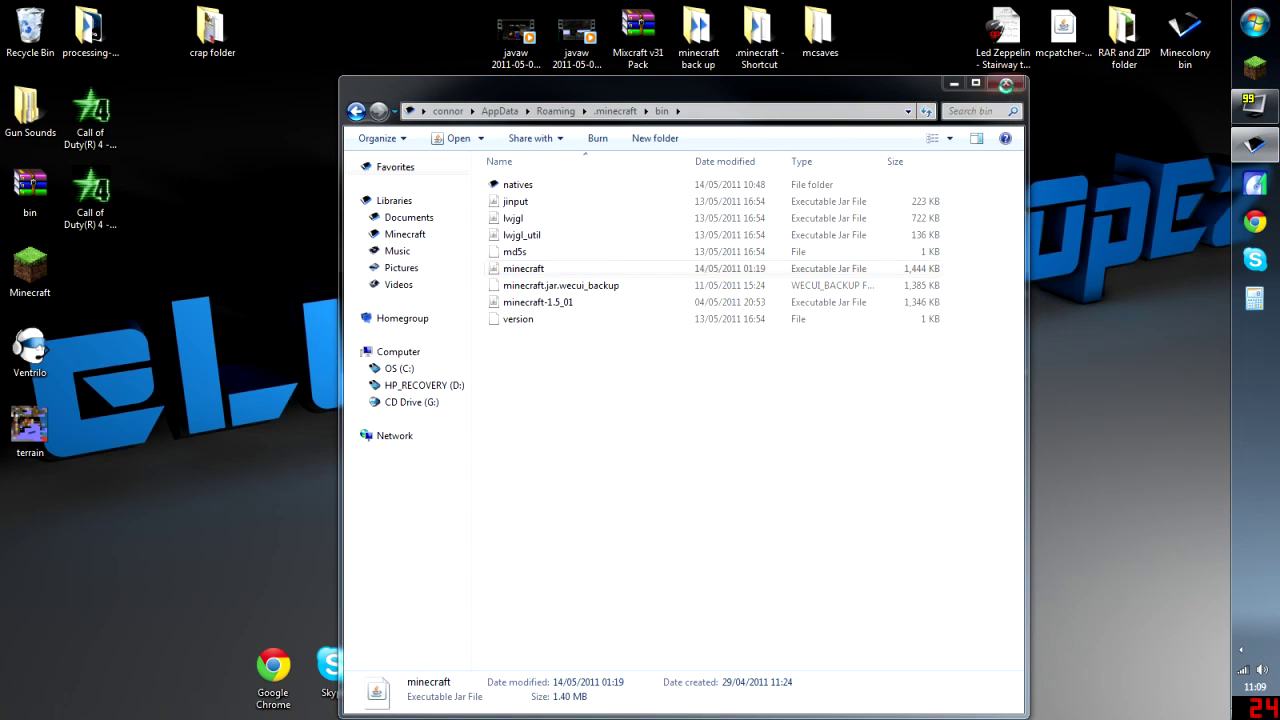
left_click(1017, 75)
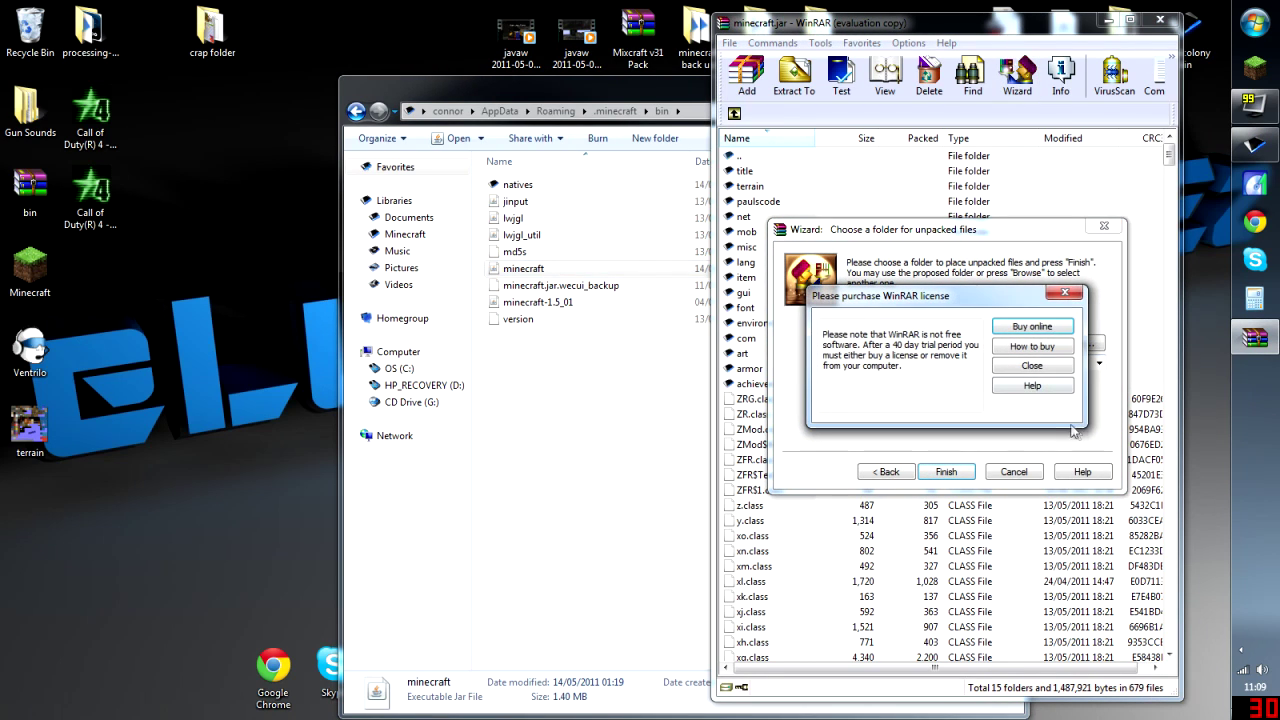
left_click(1065, 364)
left_click(1010, 472)
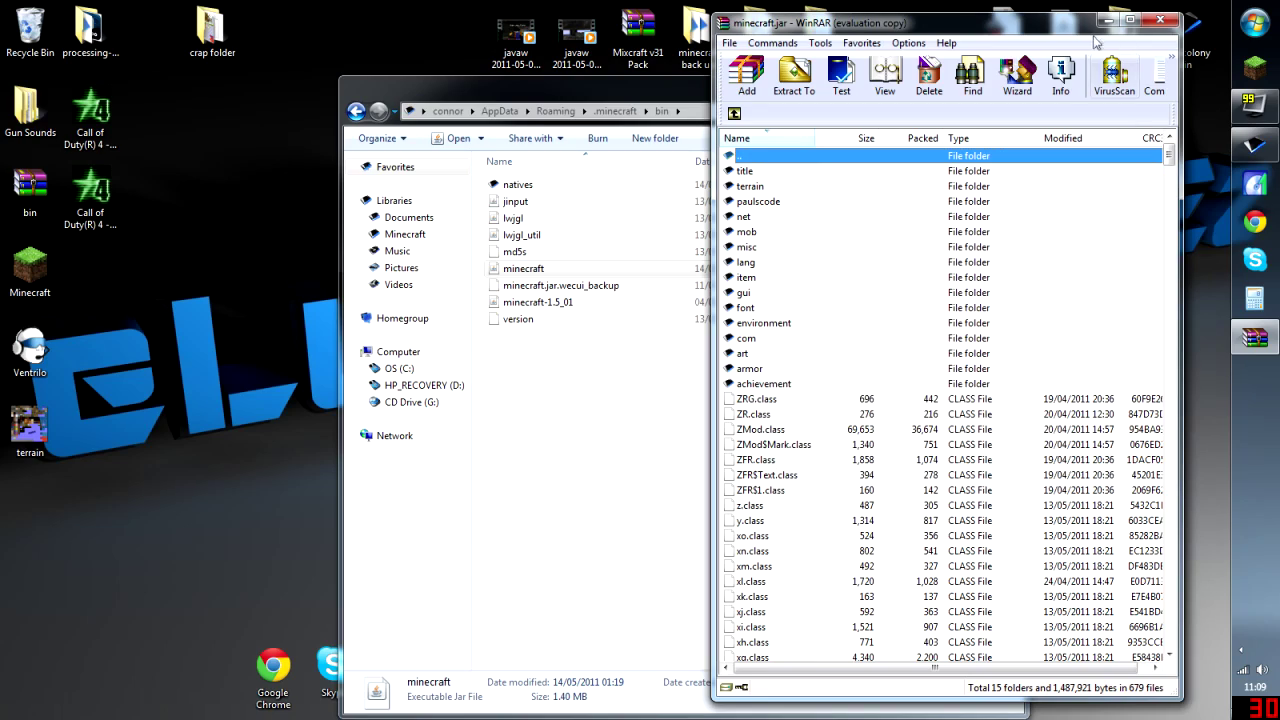
left_click_drag(1000, 22, 300, 23)
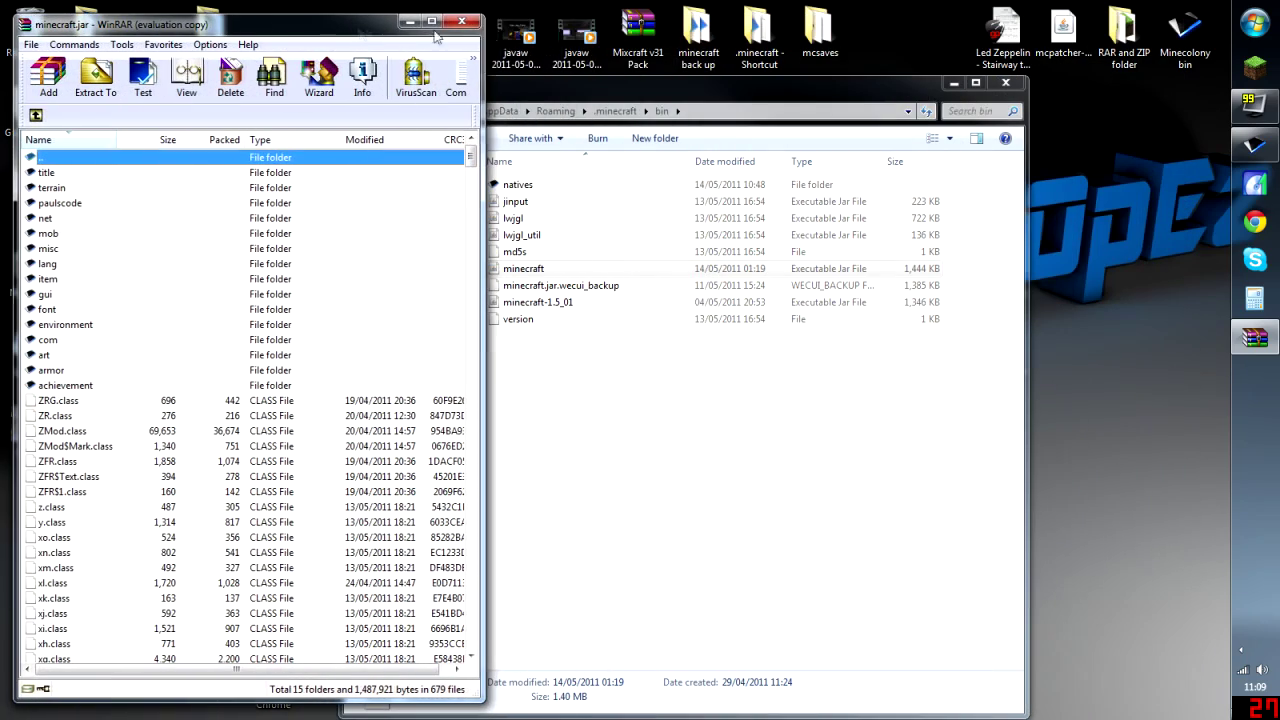
left_click(1005, 82)
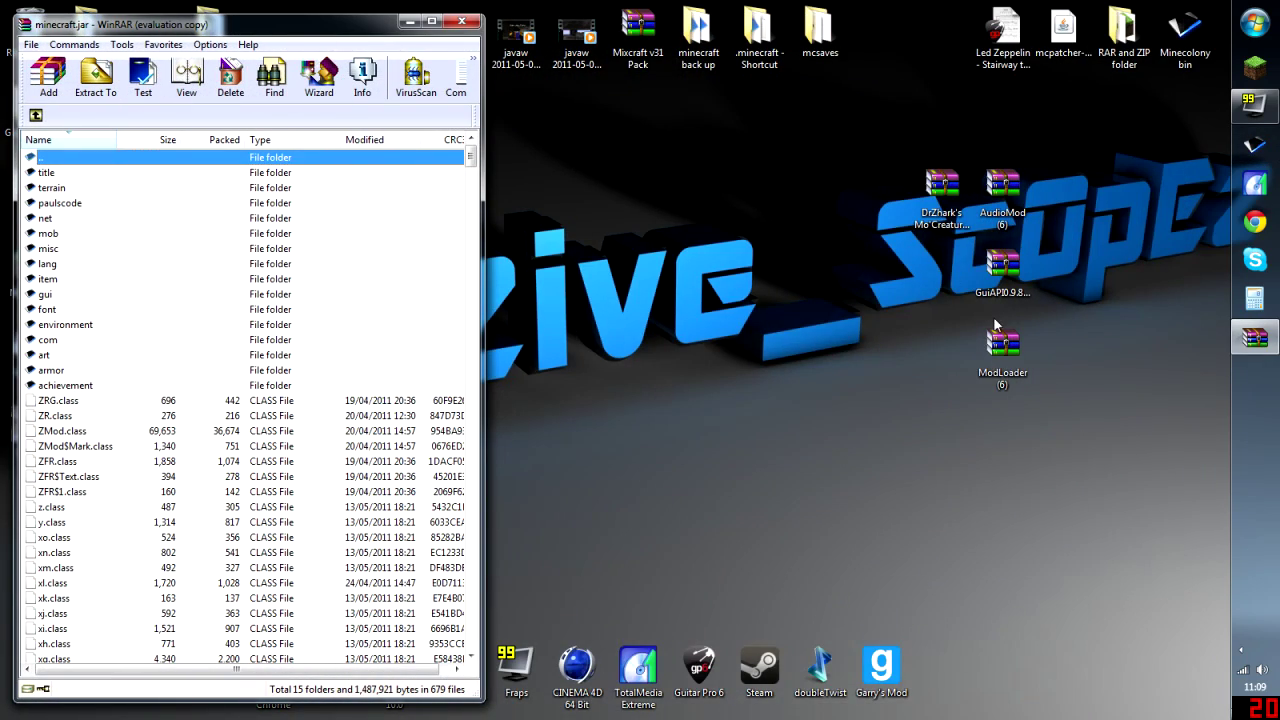
- Open the ModLoader (6) archive, place its window beside minecraft.jar and dismiss the licence reminder
left_click(995, 320)
left_click(1000, 340)
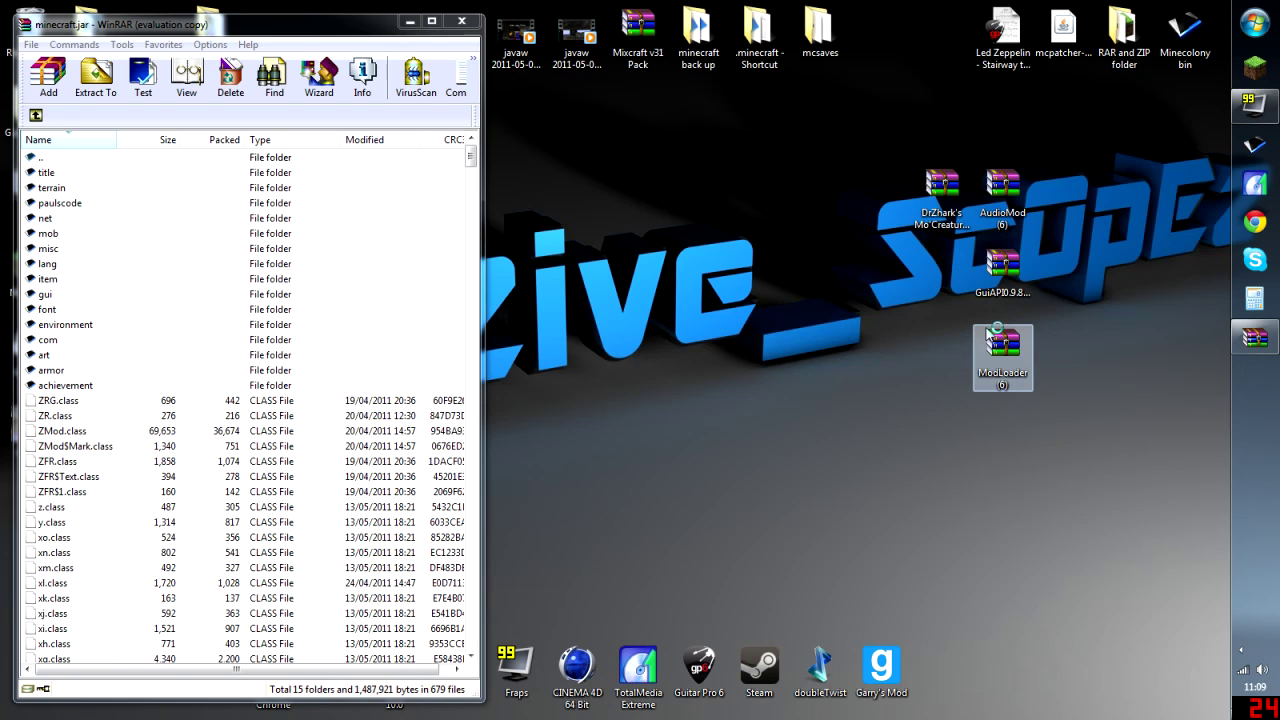
double_click(1000, 340)
left_click_drag(372, 30, 900, 60)
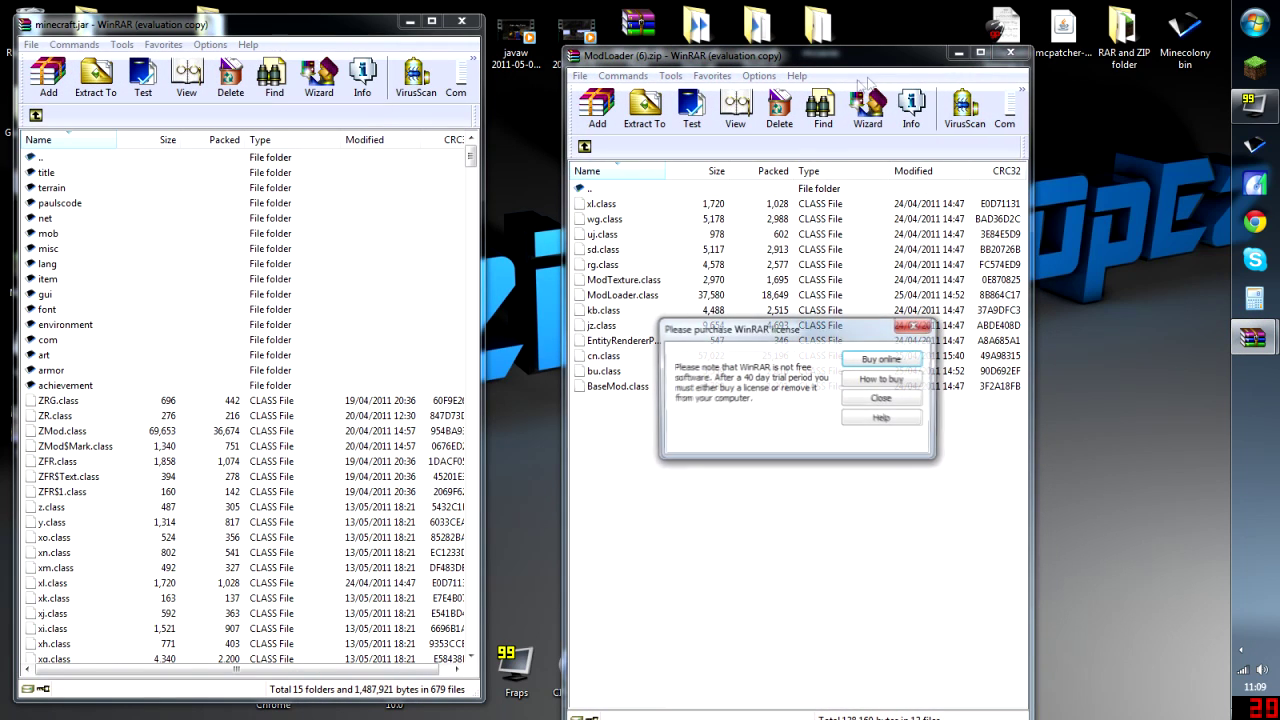
left_click(881, 400)
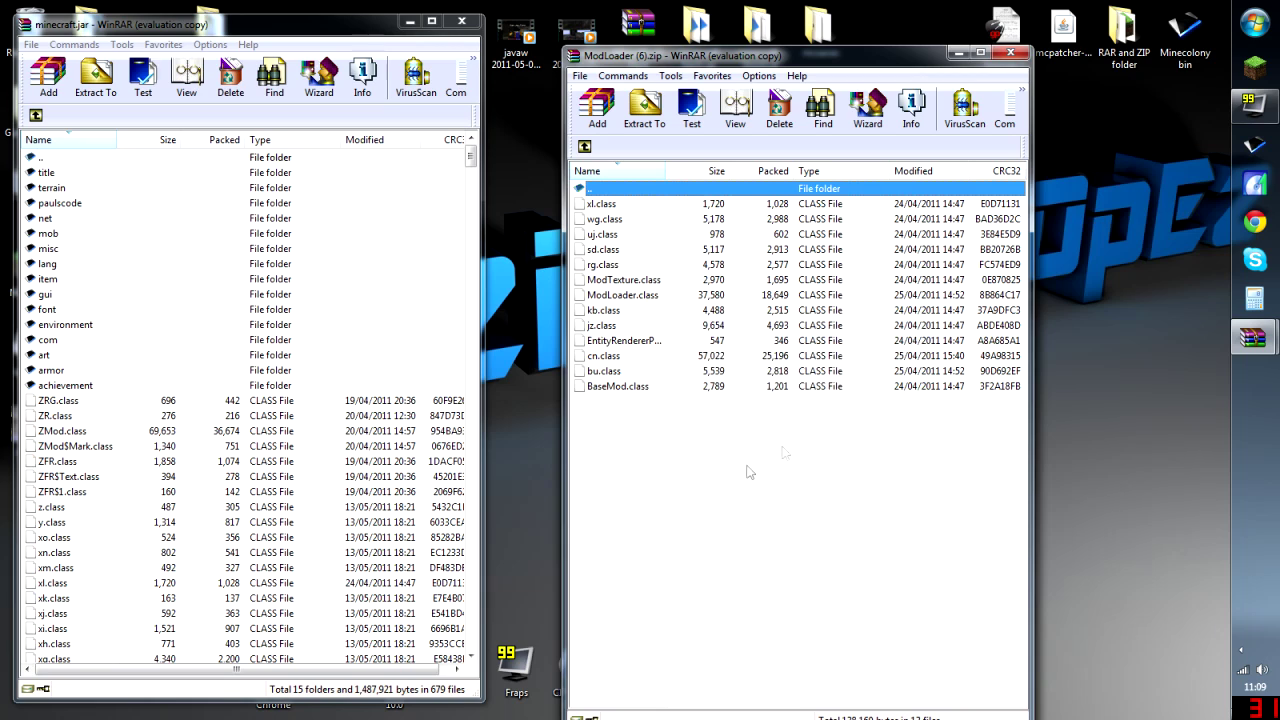
- Add all the ModLoader class files to the root of minecraft.jar and close the ModLoader archive
left_click_drag(749, 471, 372, 488)
left_click(245, 498)
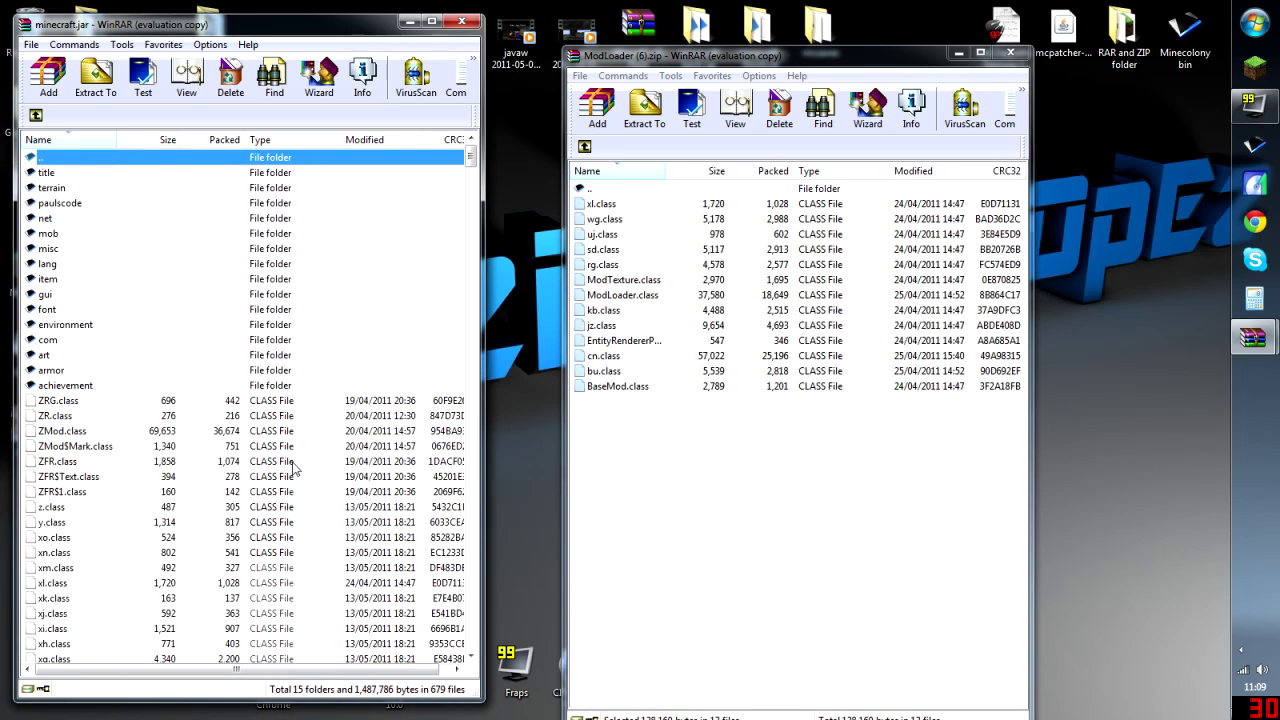
left_click(1013, 56)
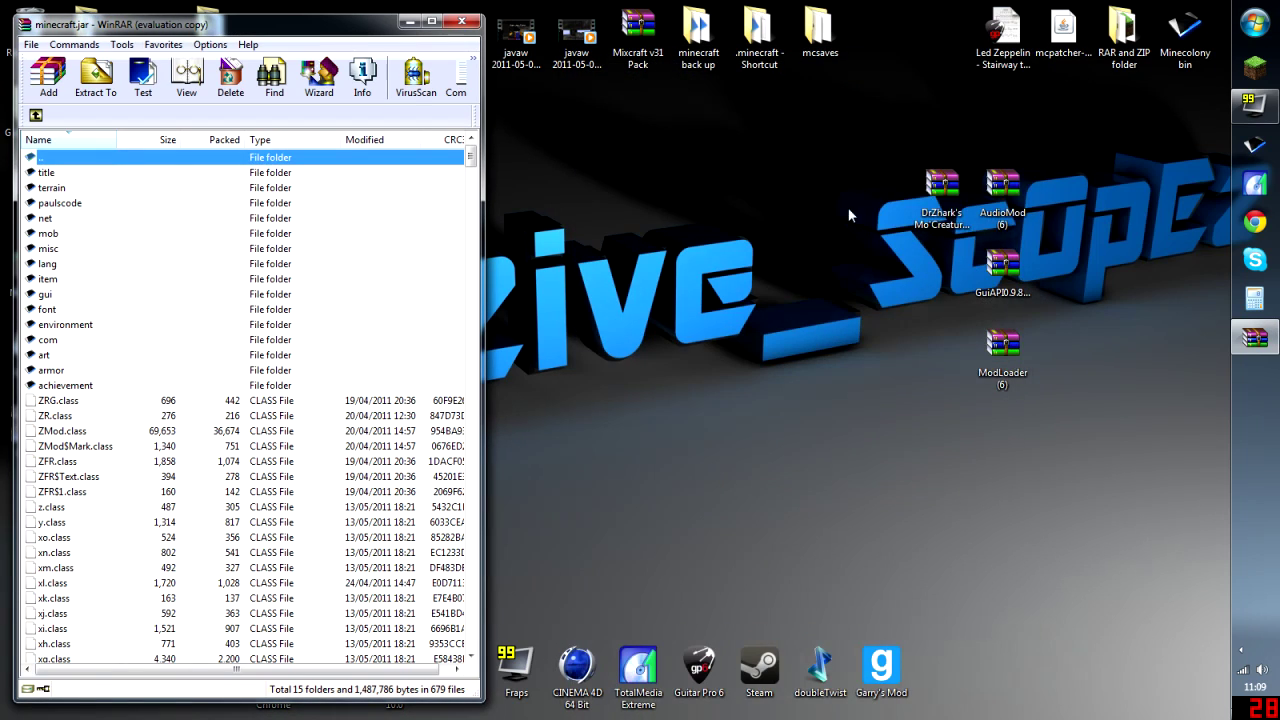
- Open the AudioMod (6) archive, dismiss the licence reminder and place its window beside minecraft.jar
double_click(981, 188)
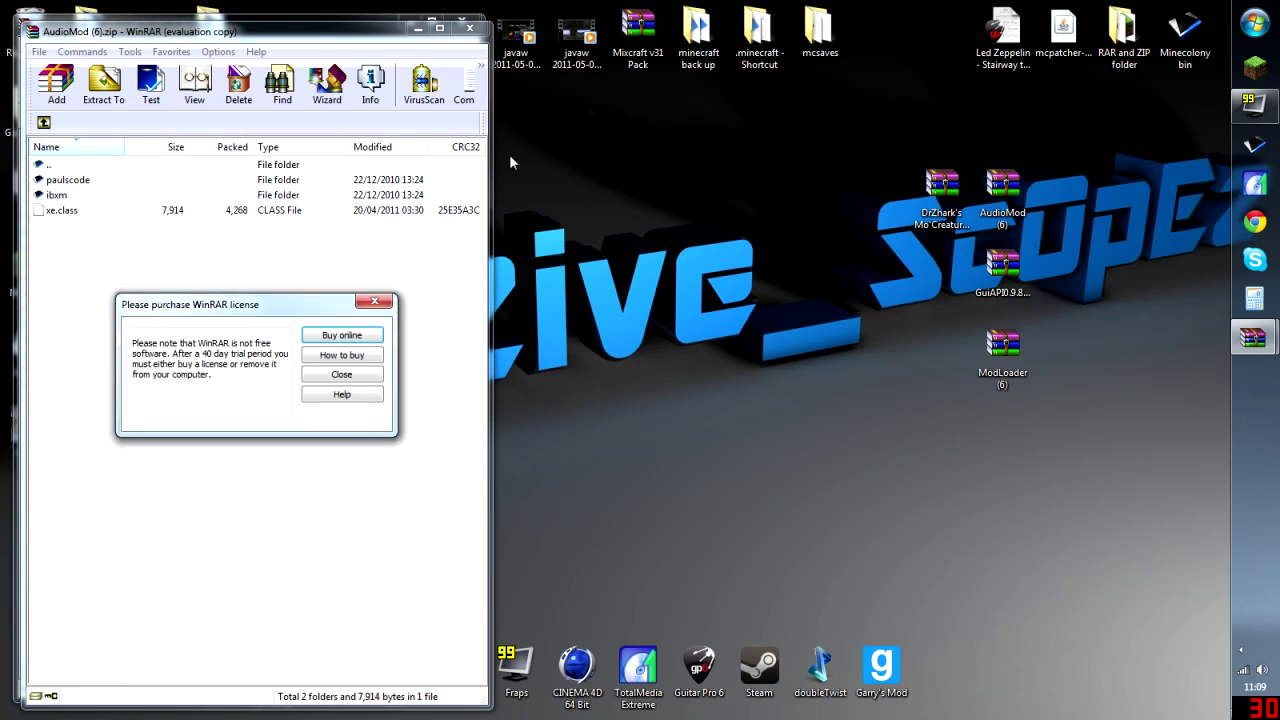
left_click(372, 374)
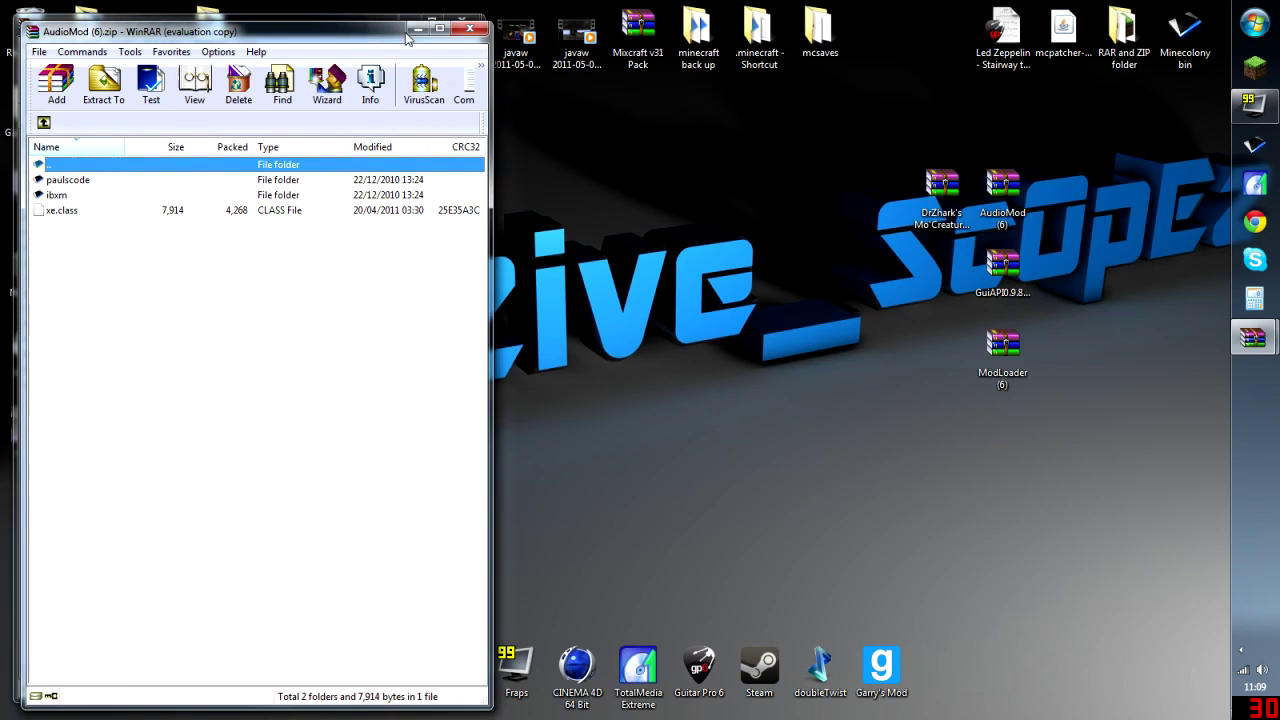
left_click_drag(368, 35, 954, 35)
- Add xe.class and the ibxm folder from the AudioMod archive to the root of minecraft.jar
left_click(233, 240)
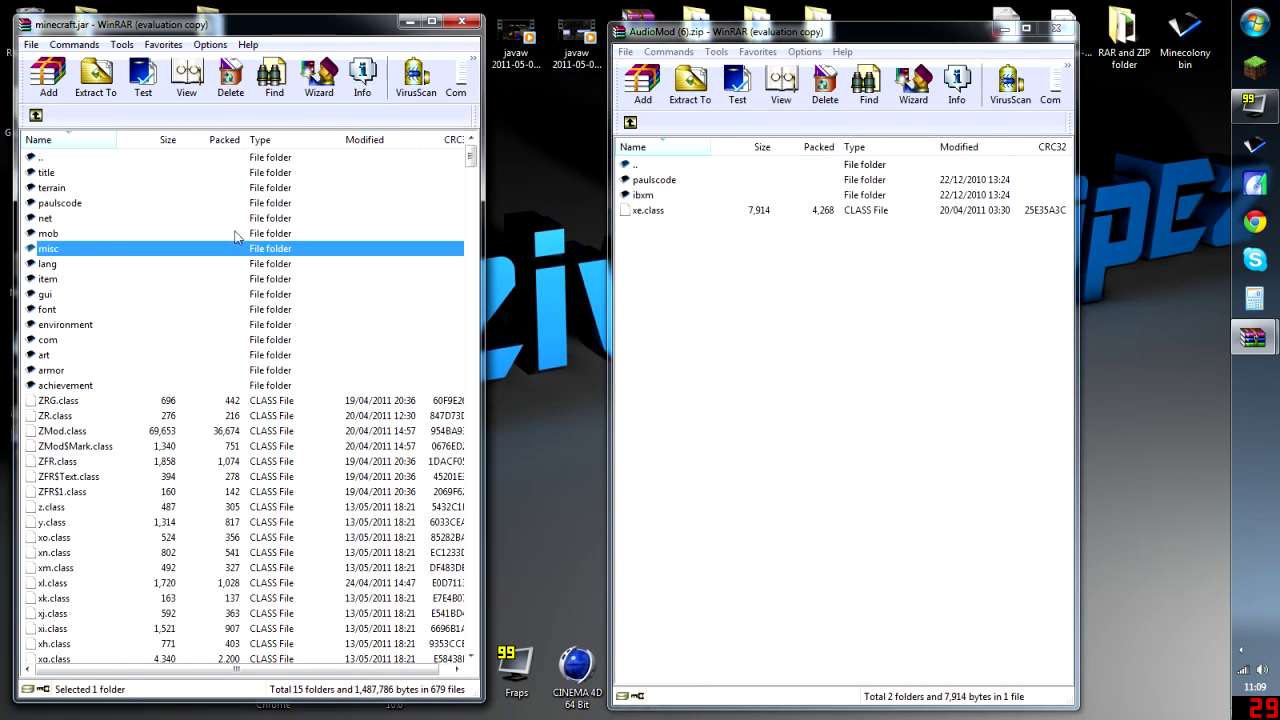
left_click(675, 233)
left_click_drag(660, 215, 386, 490)
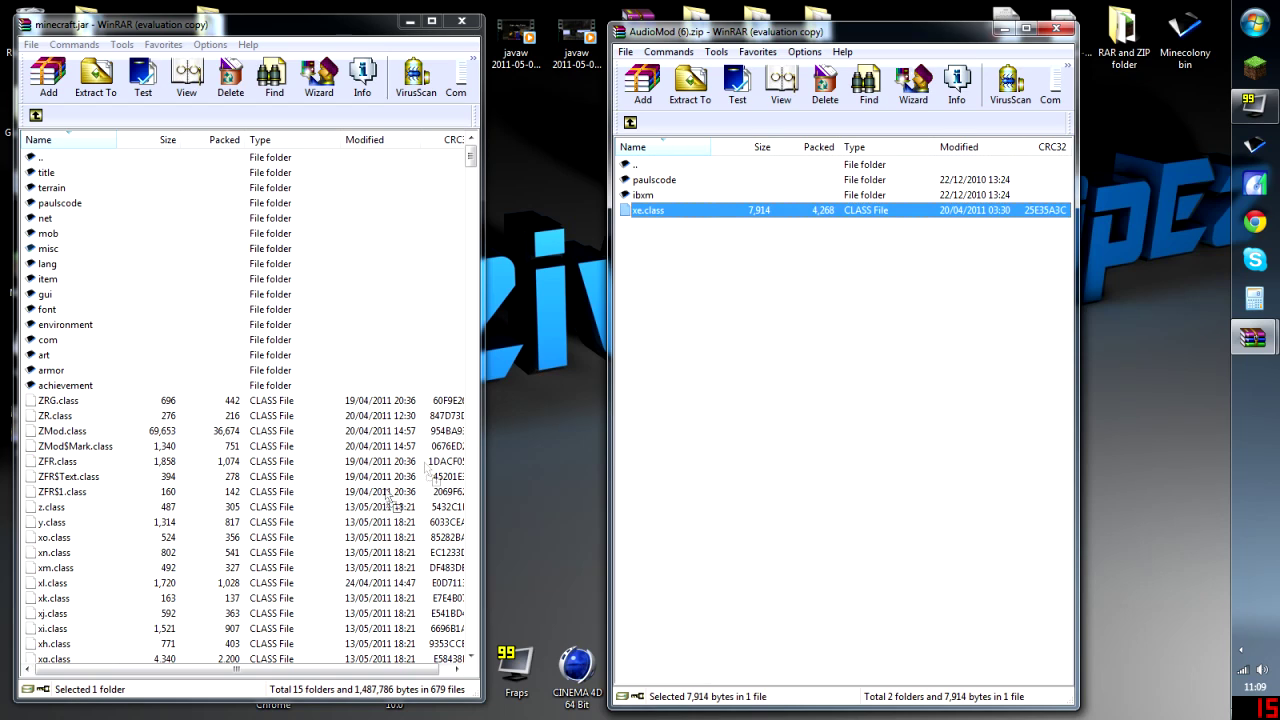
left_click(262, 503)
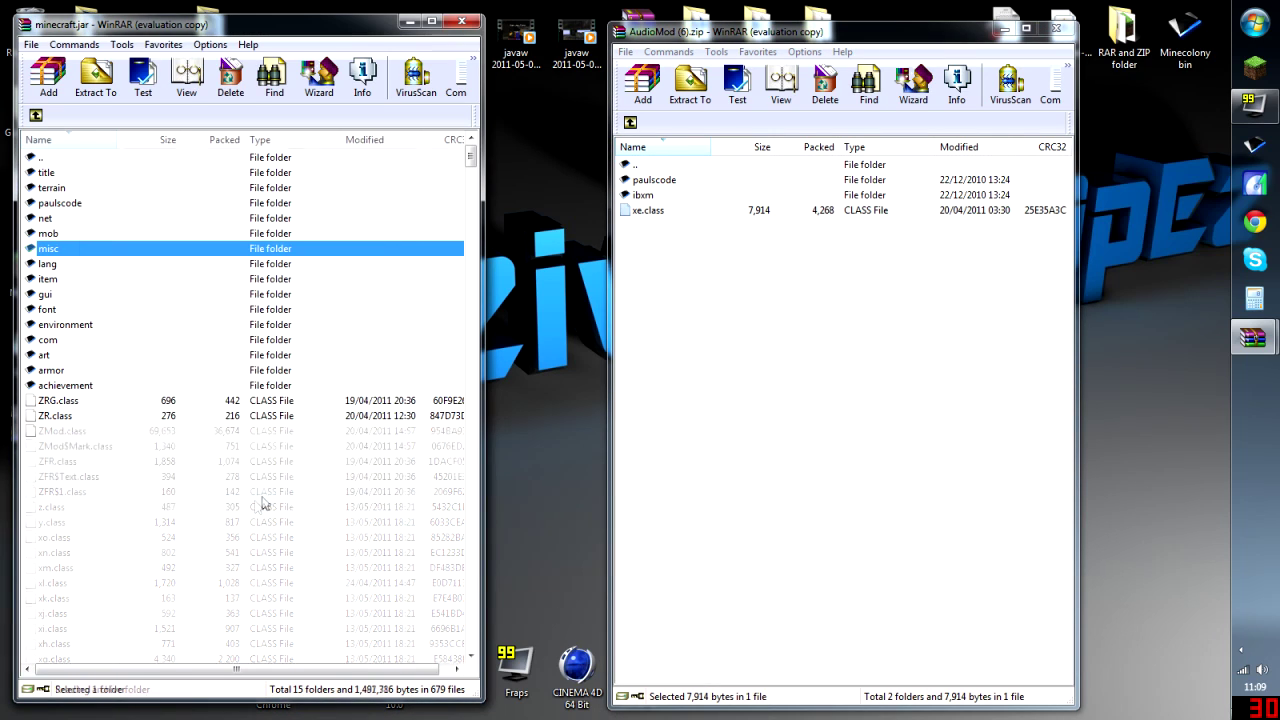
left_click(643, 195)
left_click(420, 323)
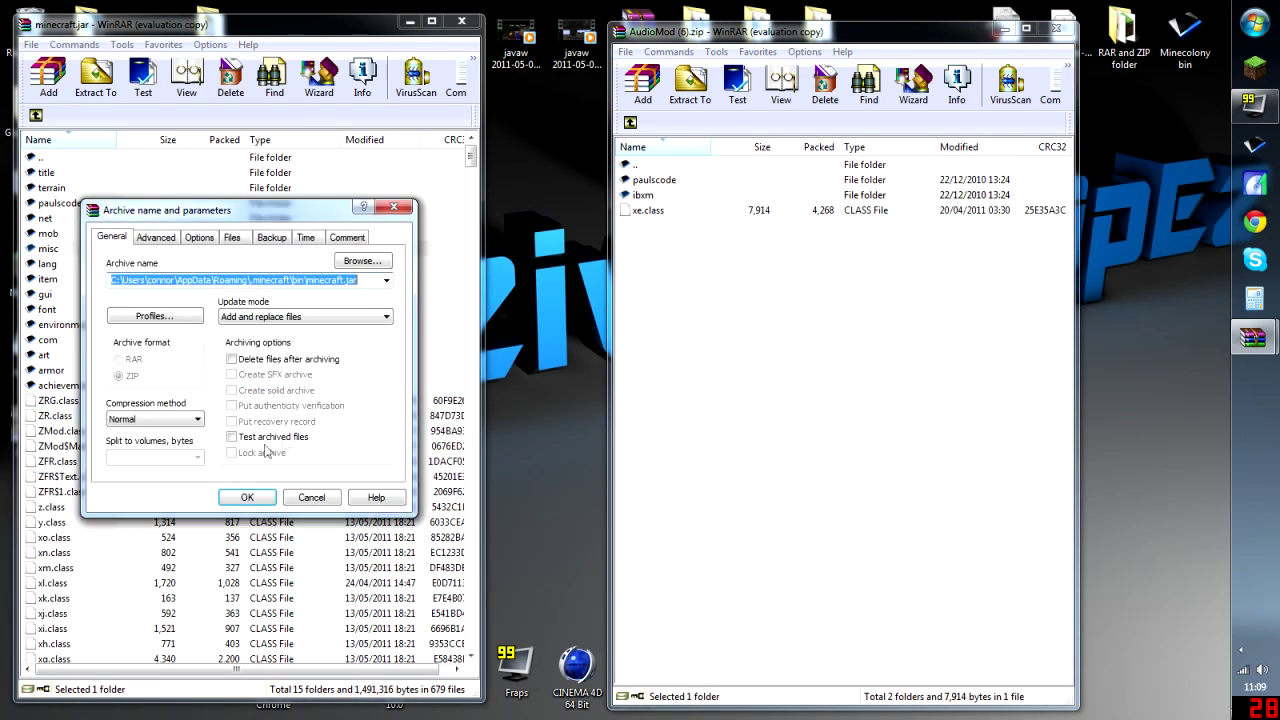
left_click(249, 502)
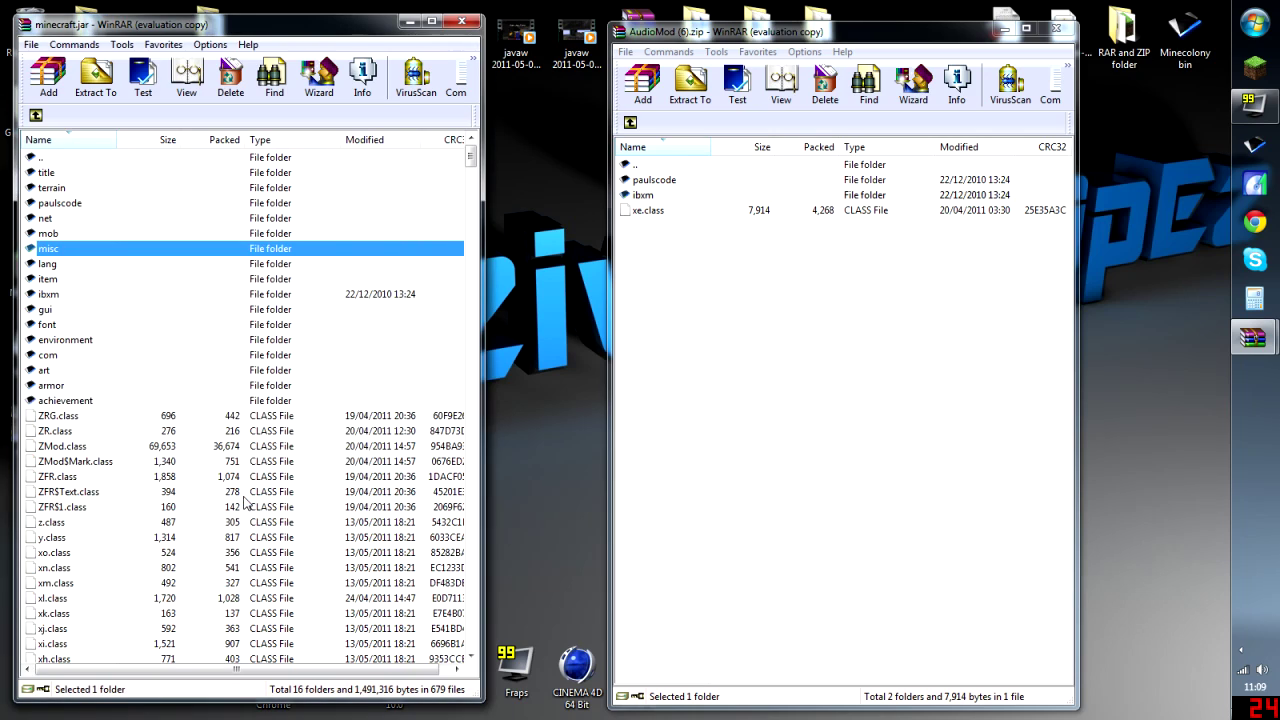
- Open the codecs folder under paulscode in both archives and add AudioMod's CodecIBXM.class to the one in minecraft.jar
double_click(660, 183)
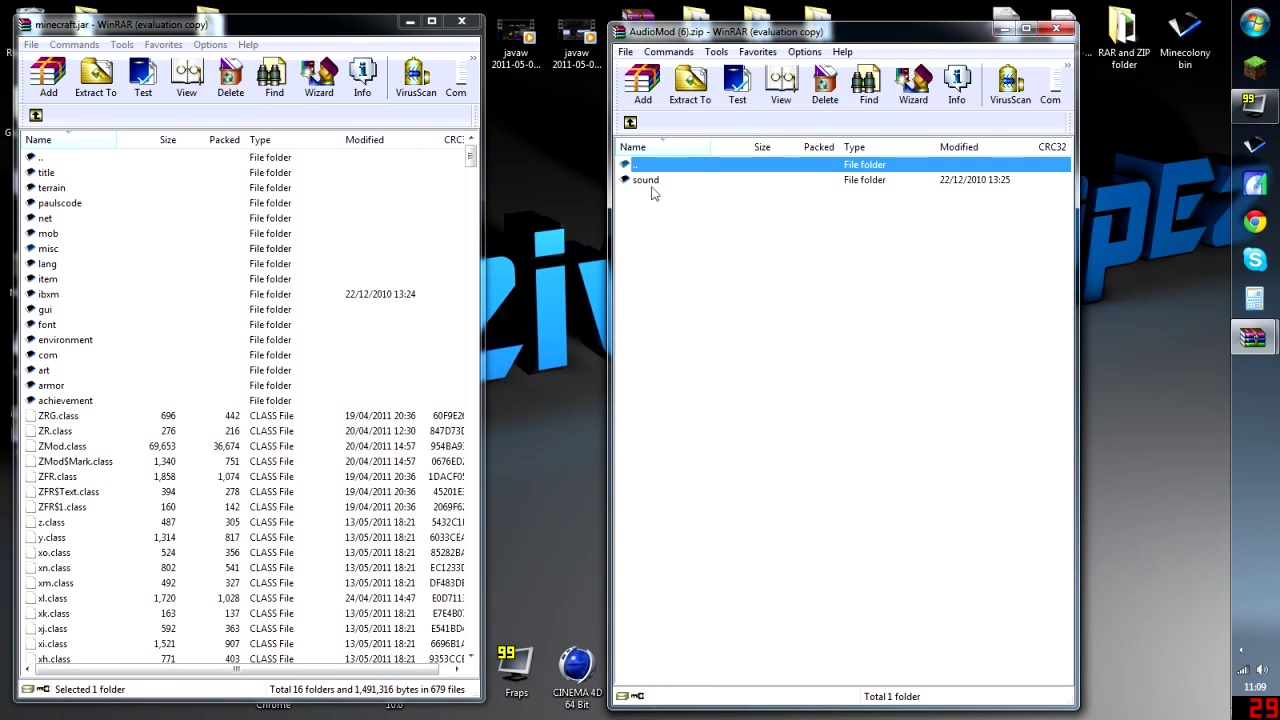
double_click(58, 204)
double_click(58, 176)
double_click(58, 188)
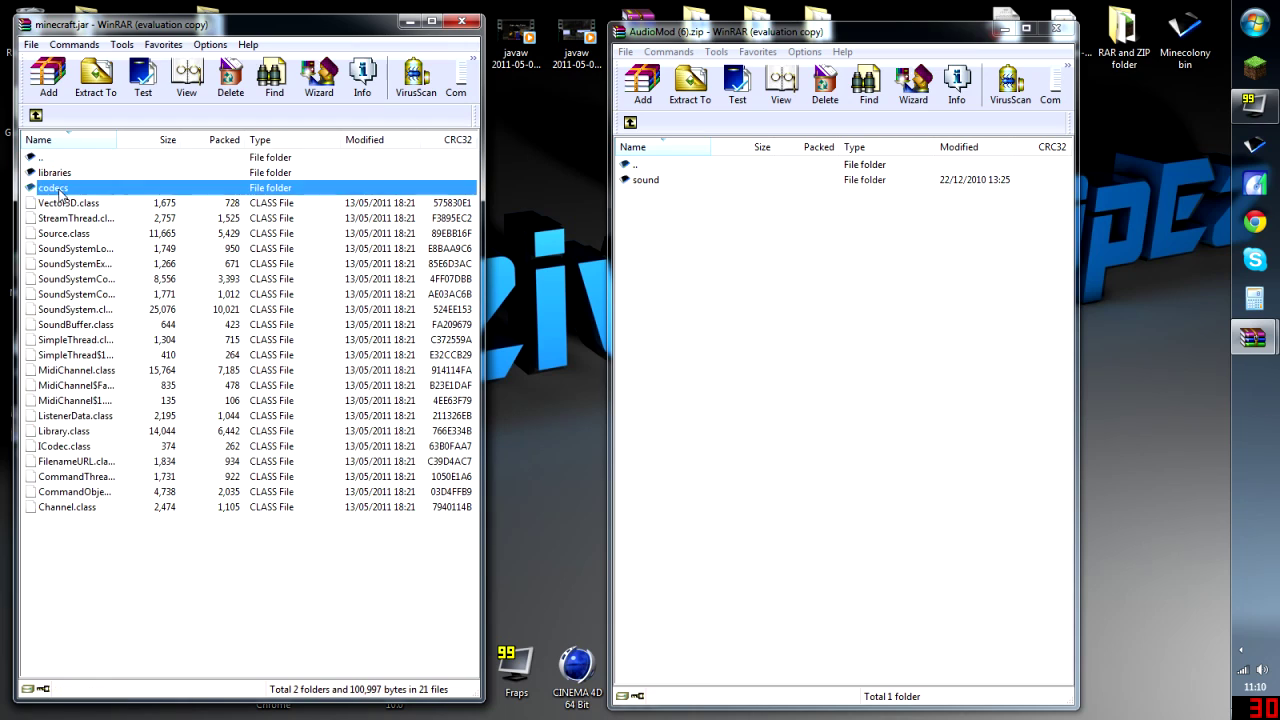
double_click(645, 180)
double_click(660, 180)
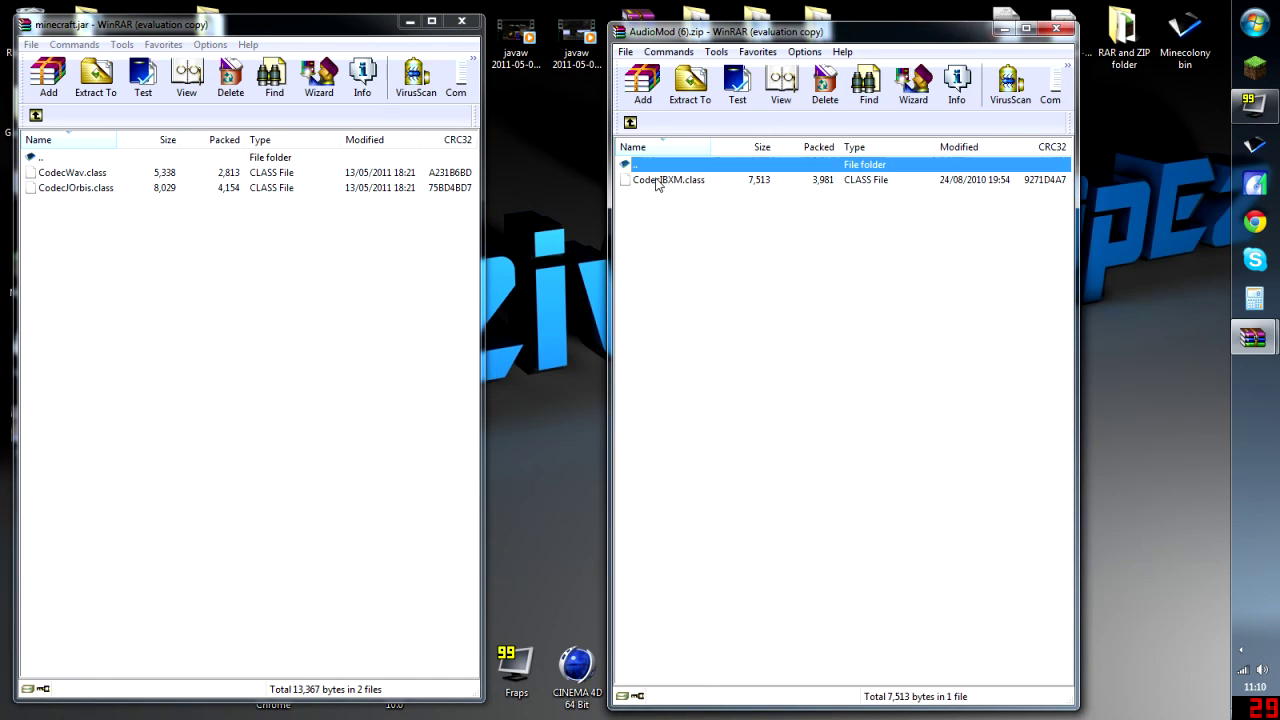
left_click_drag(665, 183, 150, 300)
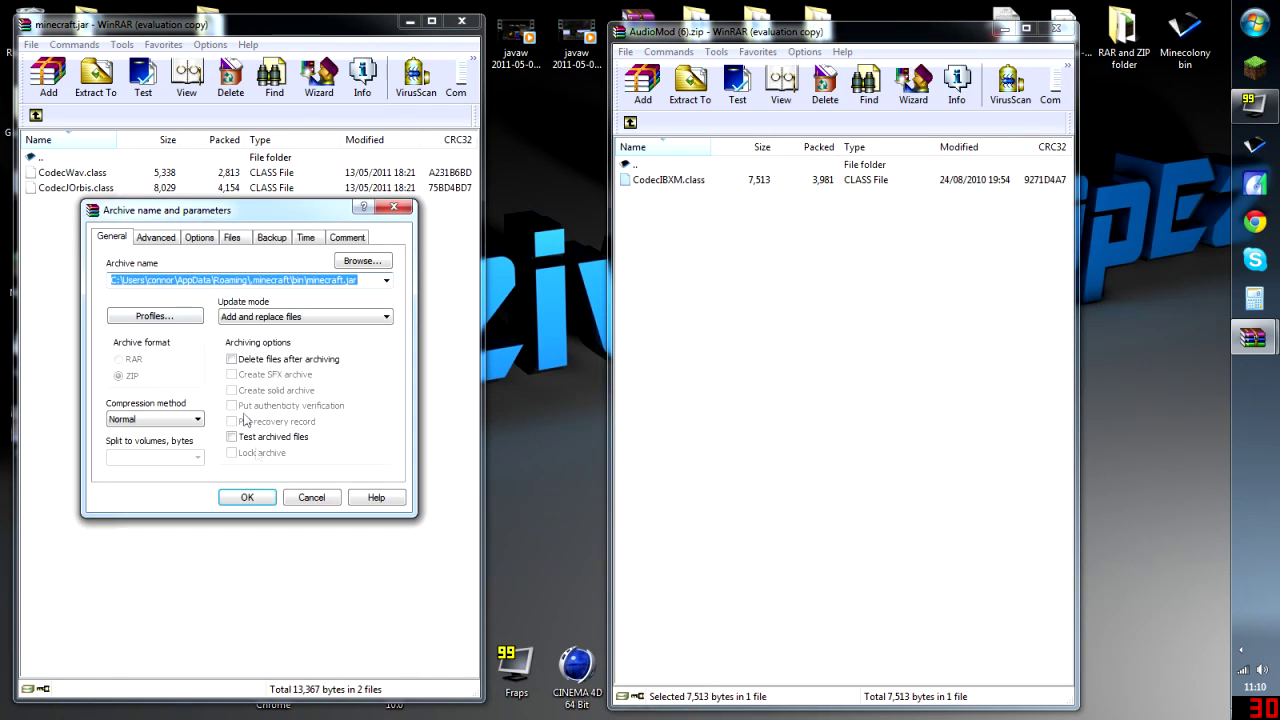
left_click(252, 496)
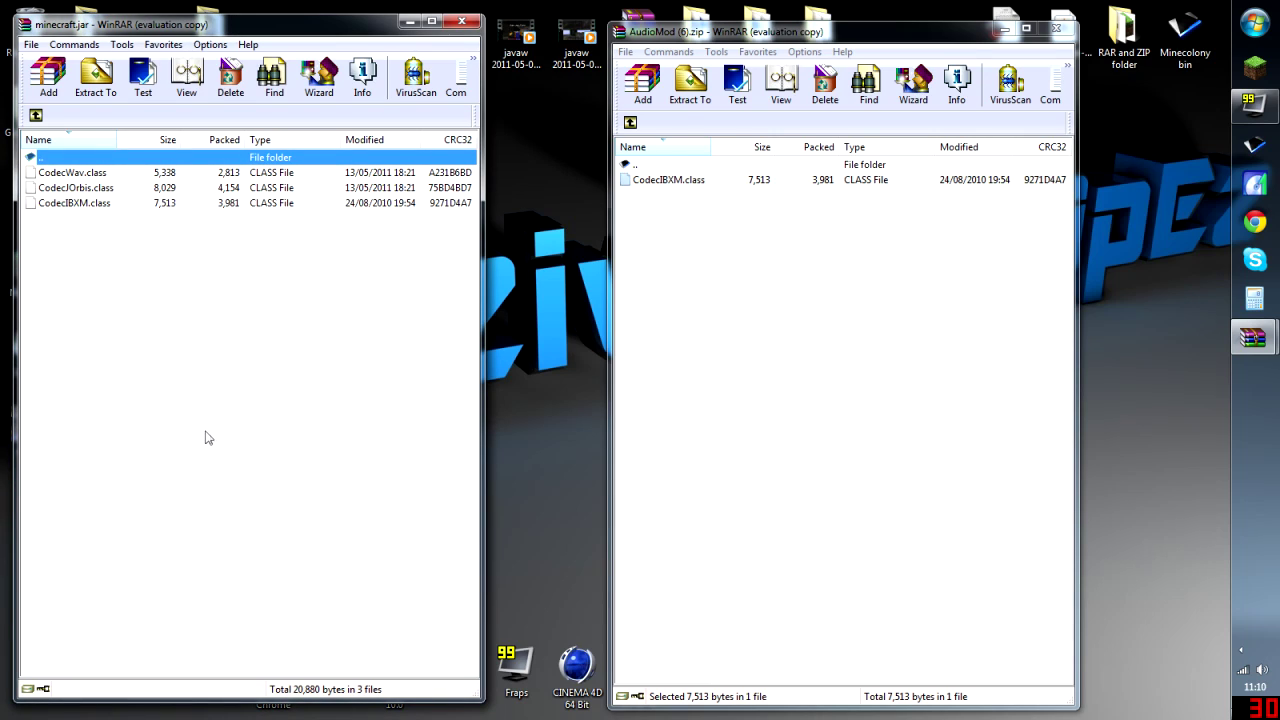
- Return minecraft.jar to its root folder and close the AudioMod archive
left_click(36, 116)
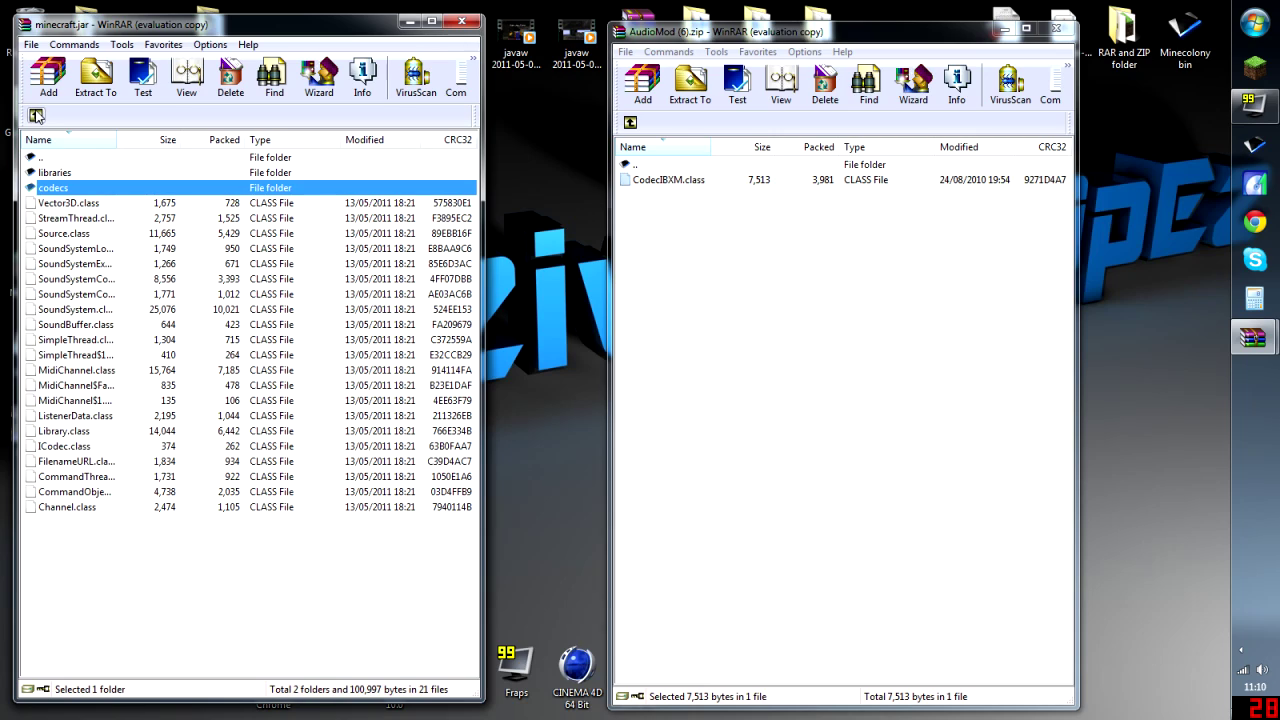
left_click(36, 116)
left_click(36, 116)
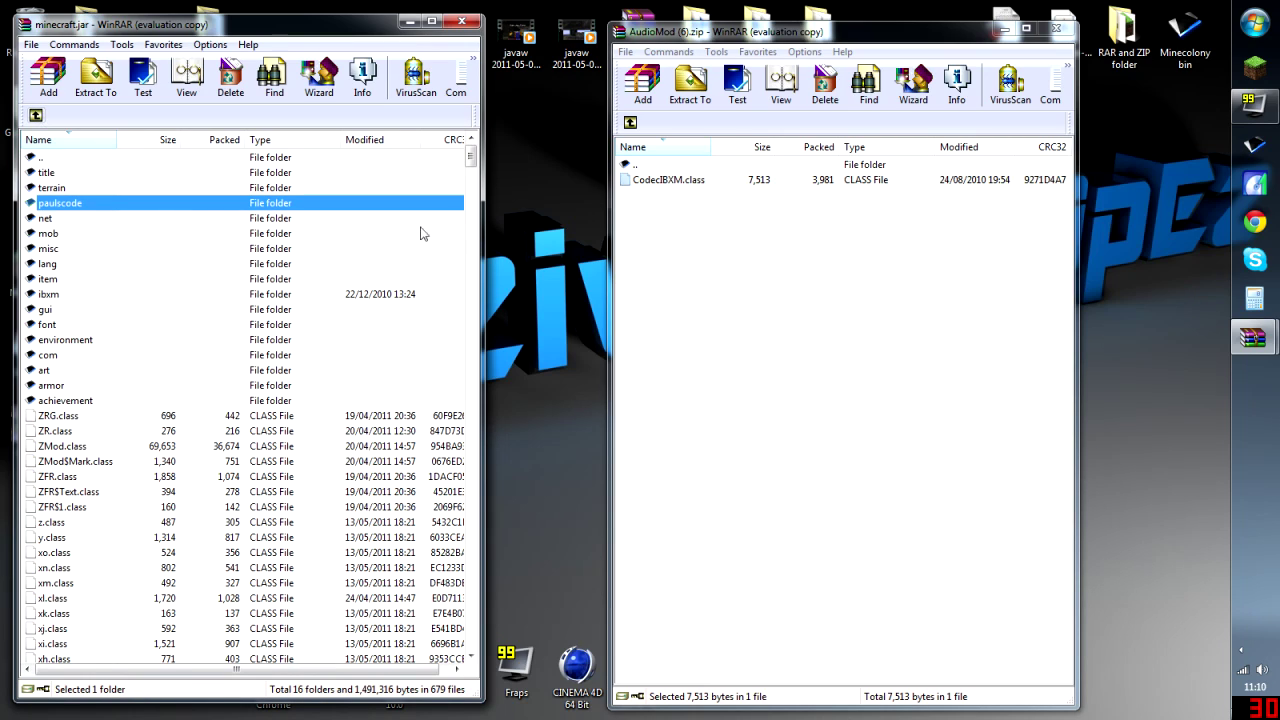
left_click(630, 123)
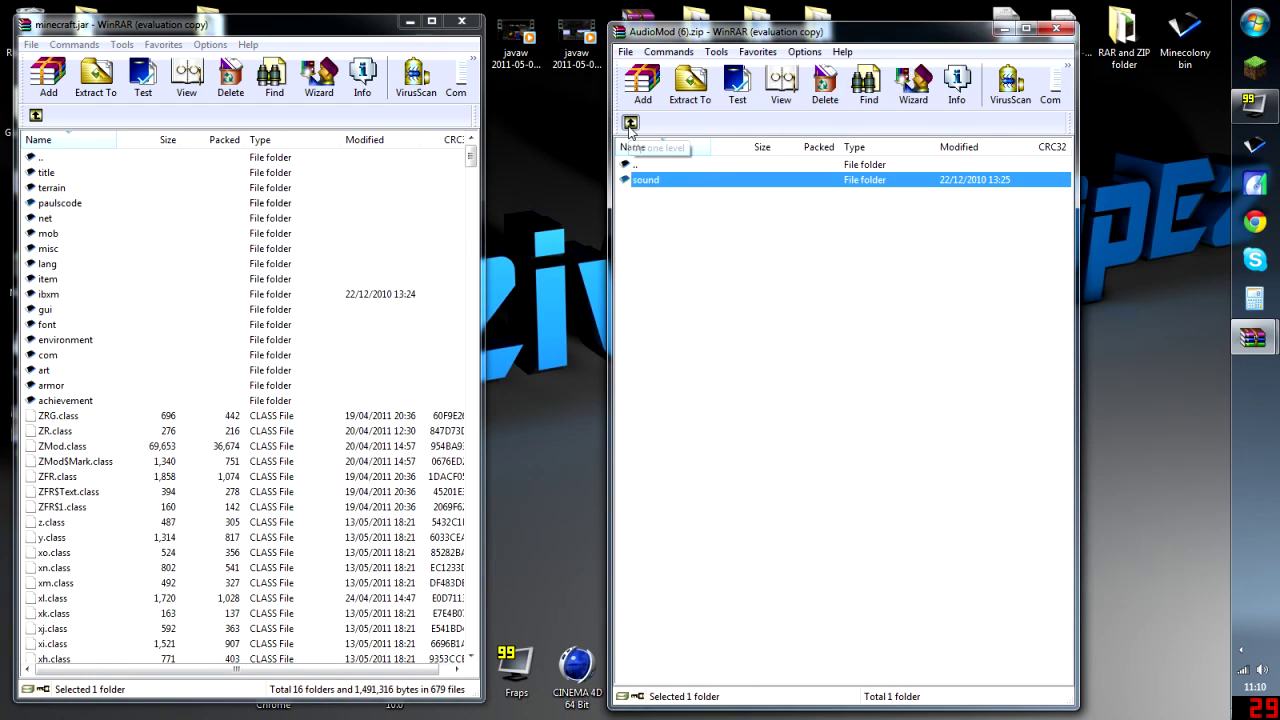
left_click(630, 123)
left_click(630, 123)
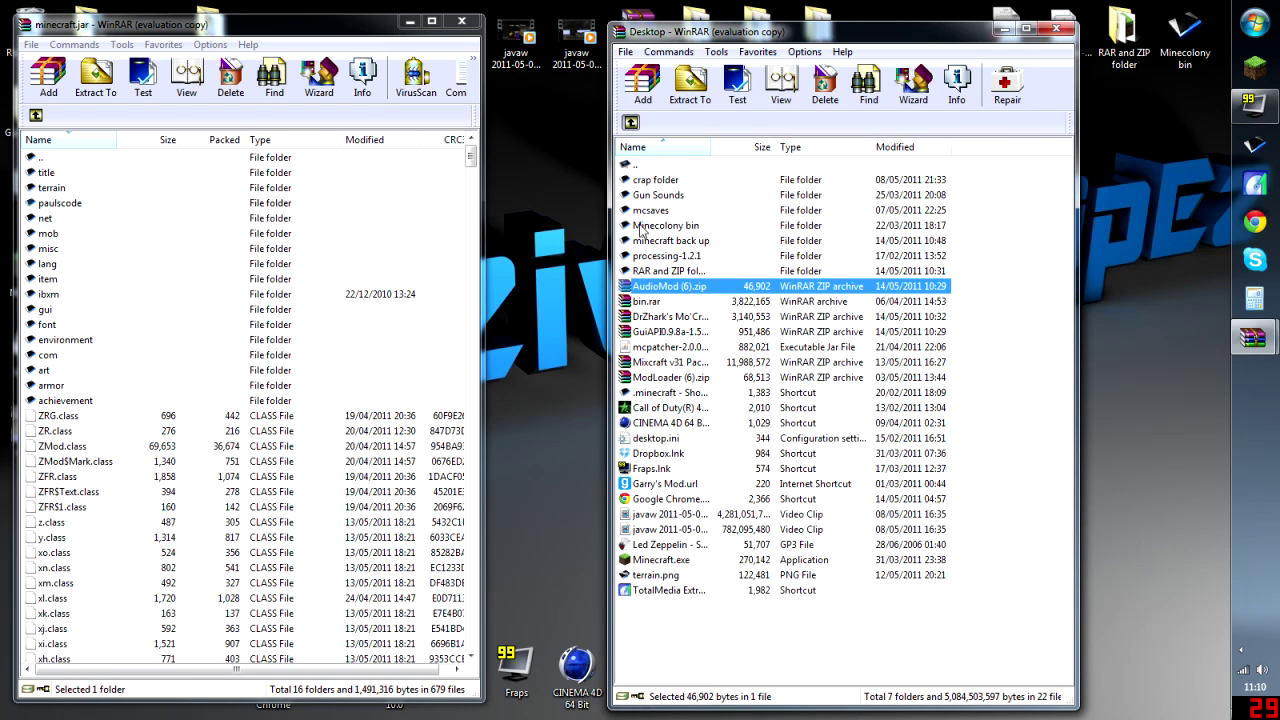
left_click(1058, 30)
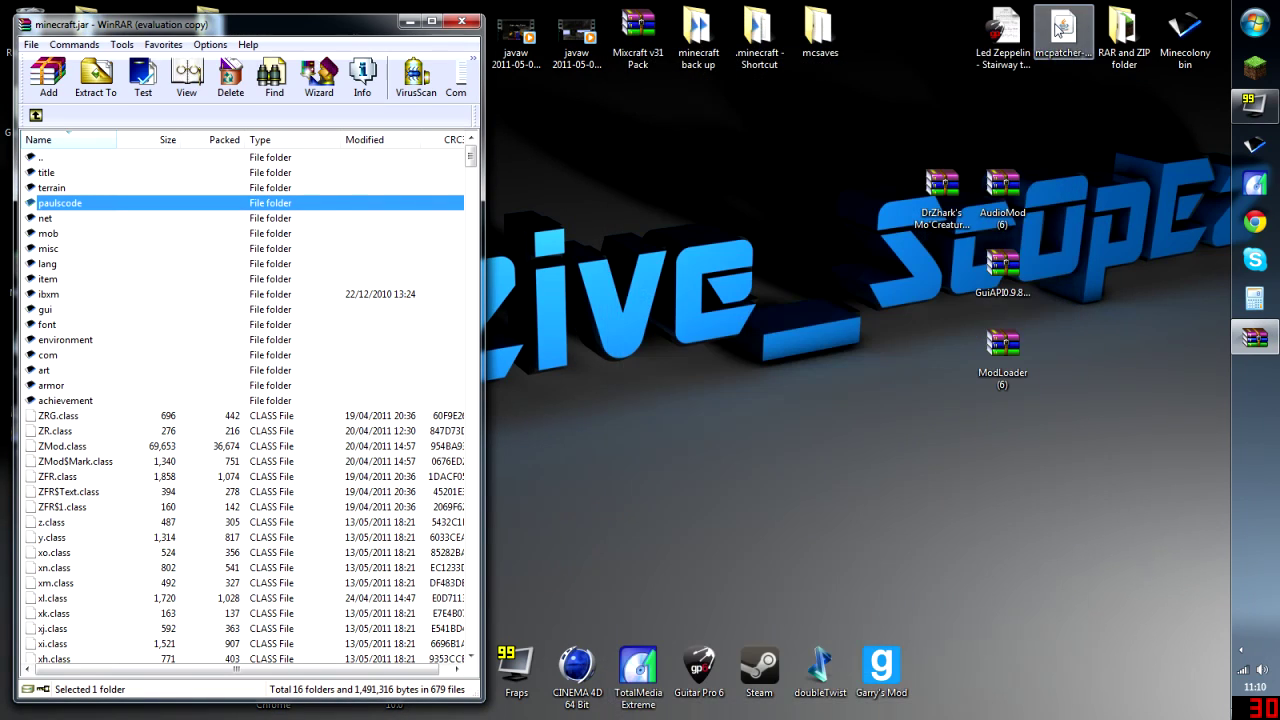
- Open the GuiAPI0.9.8a-1.5_01 archive, dismiss the licence reminder and move its window up beside minecraft.jar
double_click(1003, 268)
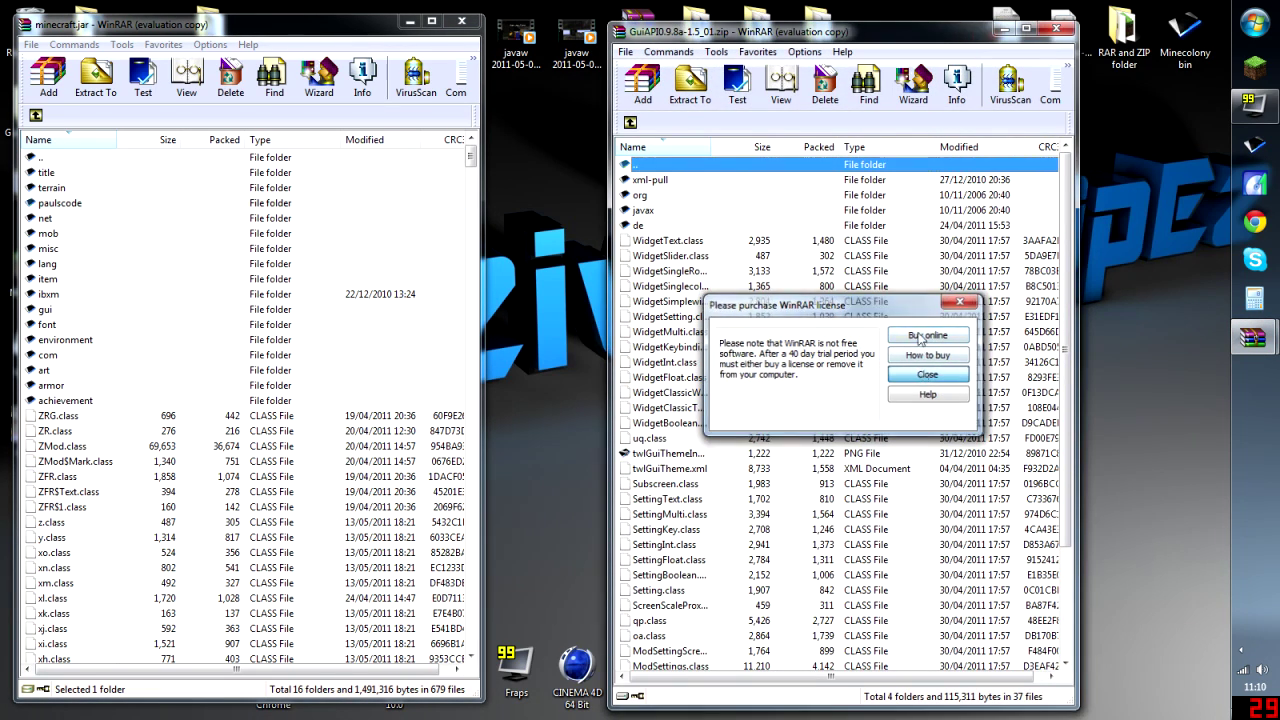
left_click(925, 375)
double_click(923, 24)
- Add all the loose files of the GuiAPI archive, from WidgetText.class to ch.class, to the root of minecraft.jar
scroll(926, 310, "down", 2)
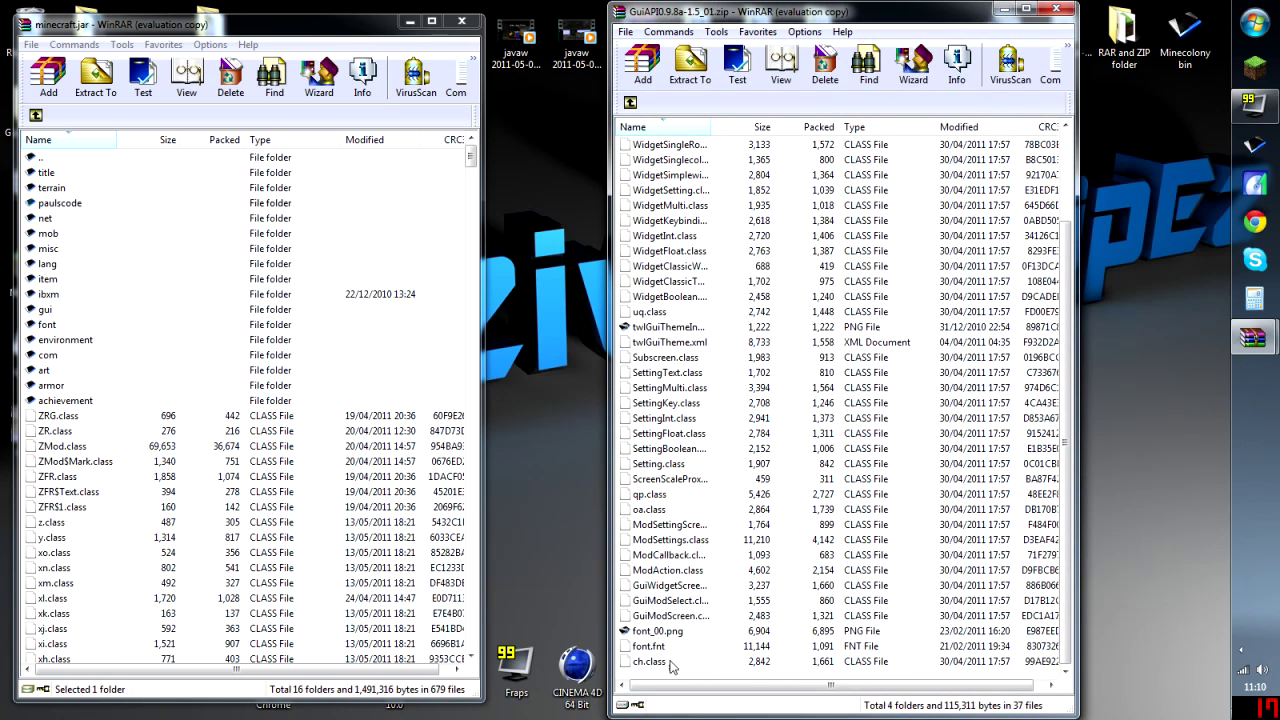
left_click_drag(670, 667, 357, 557)
left_click(250, 495)
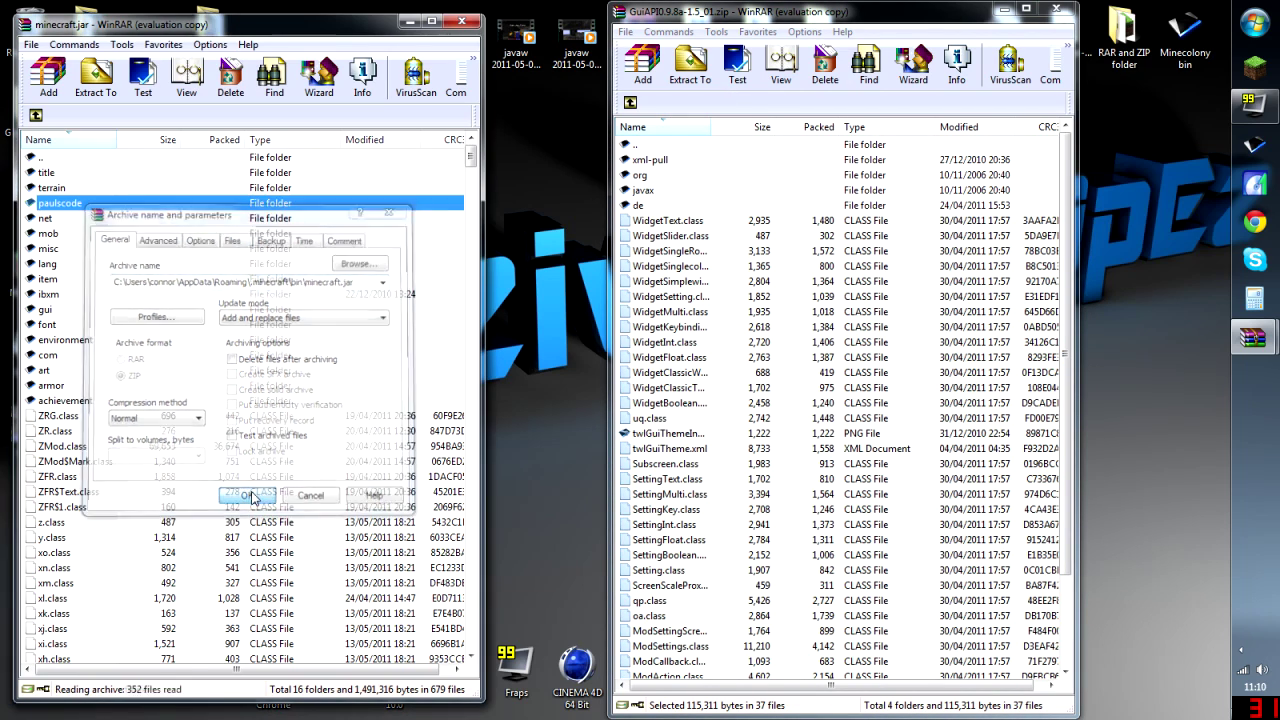
left_click(648, 208)
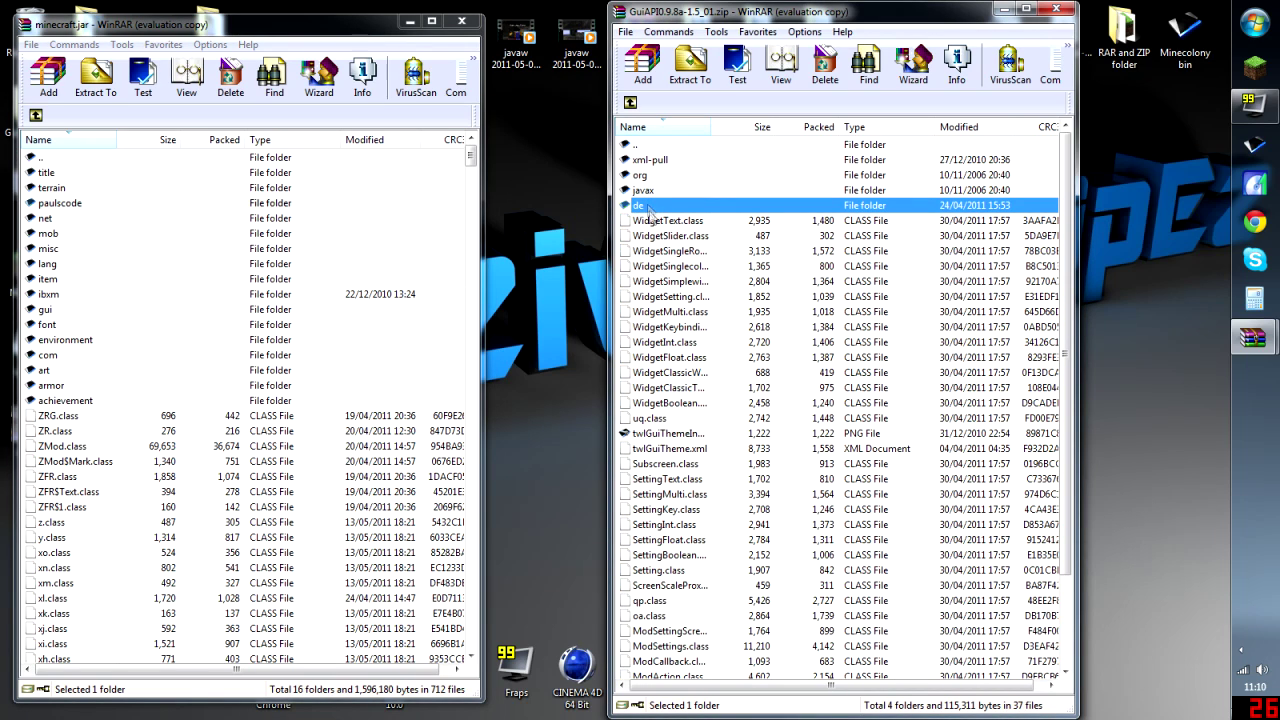
left_click(646, 191, "ctrl")
left_click(646, 190, "ctrl")
left_click(644, 176, "ctrl")
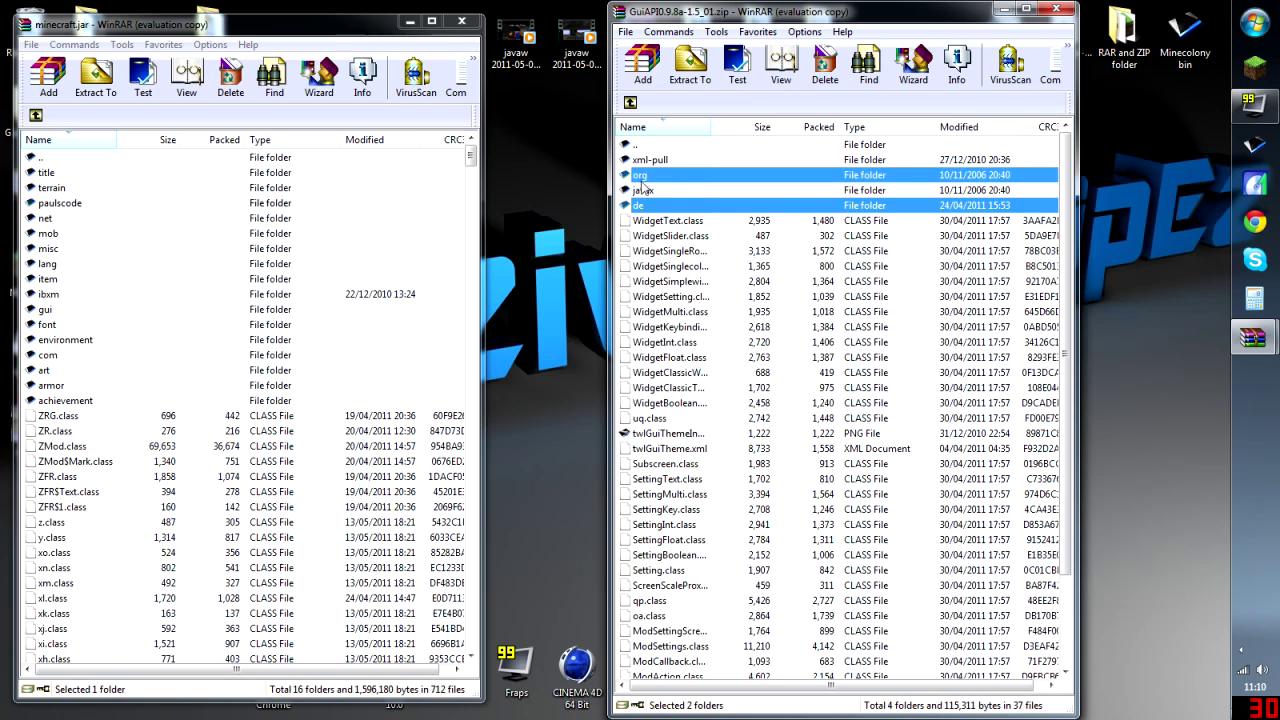
left_click(646, 190, "ctrl")
left_click(650, 160, "ctrl")
double_click(650, 160)
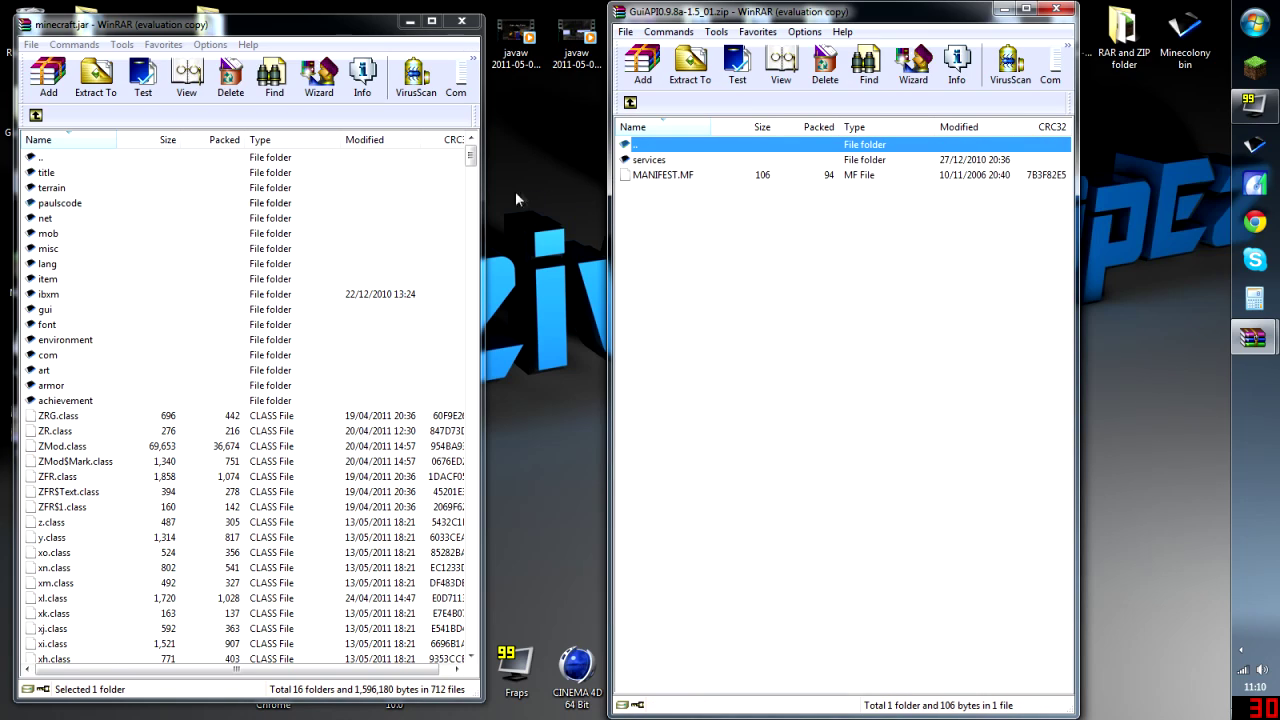
left_click(630, 102)
- Add the xml-pull, org, javax and de folders to the root of minecraft.jar and close the GuiAPI archive
left_click(642, 190, "shift")
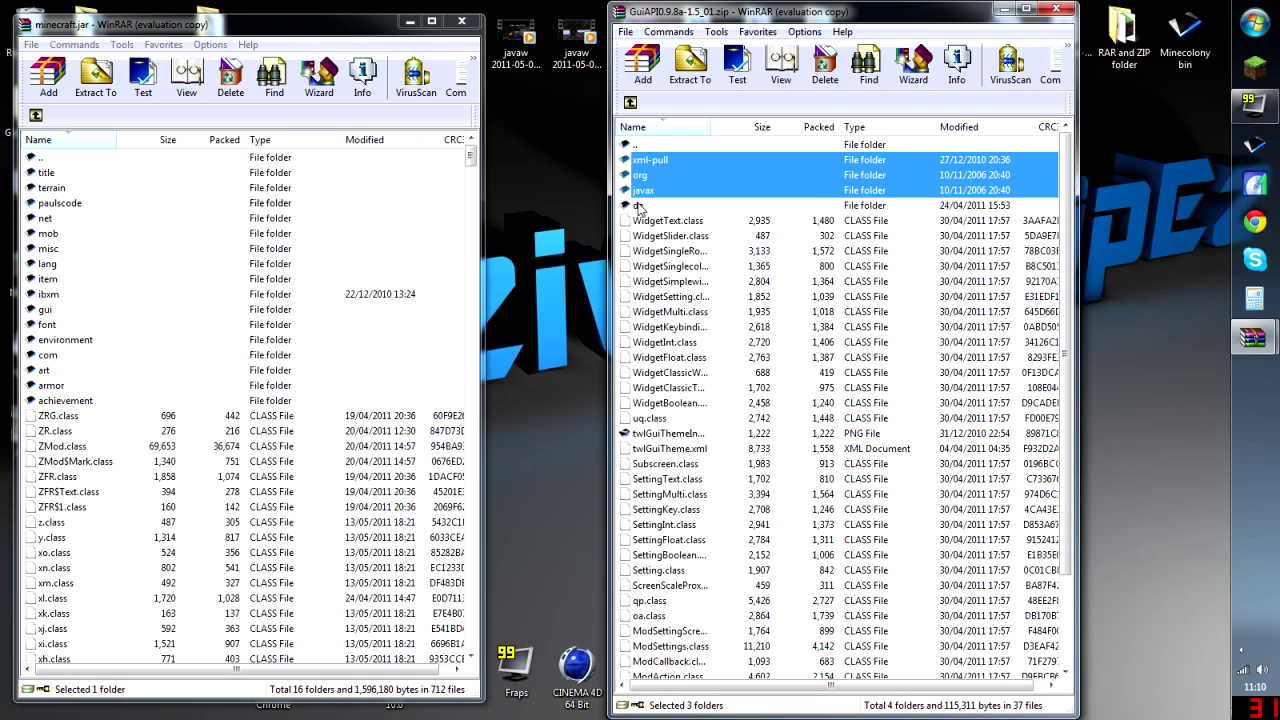
left_click(640, 205, "ctrl")
left_click_drag(652, 182, 380, 216)
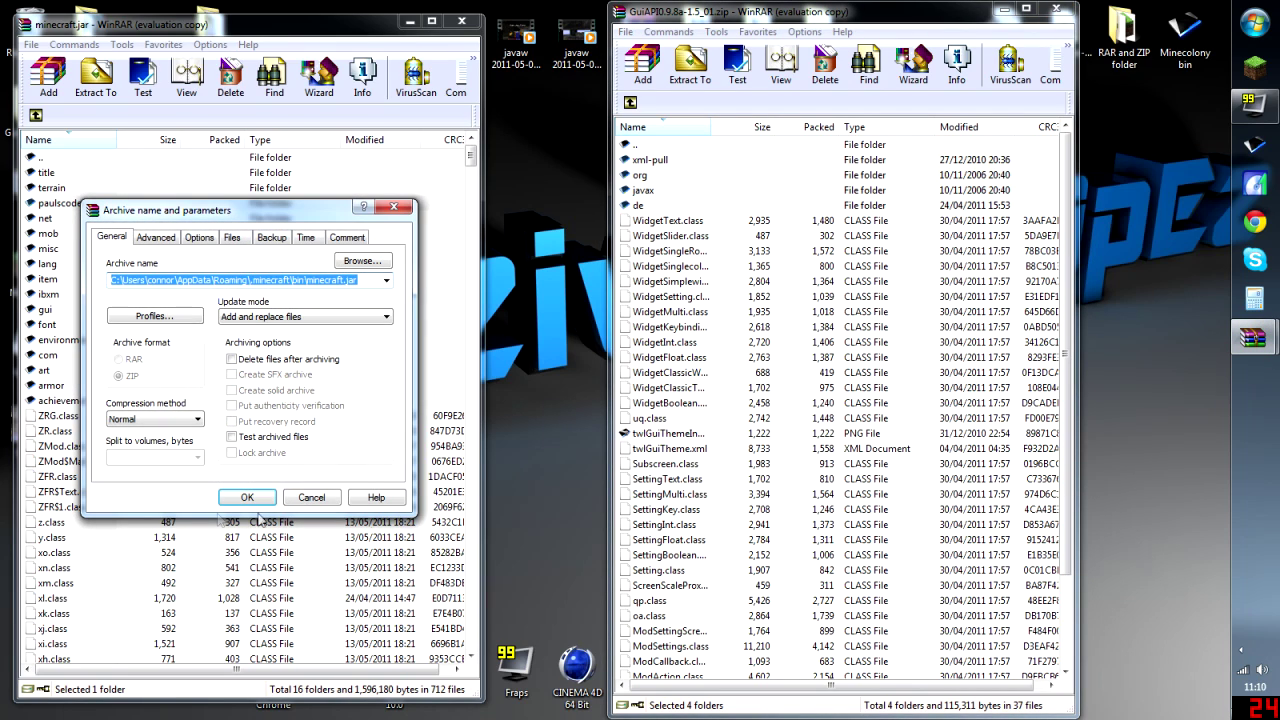
left_click(235, 497)
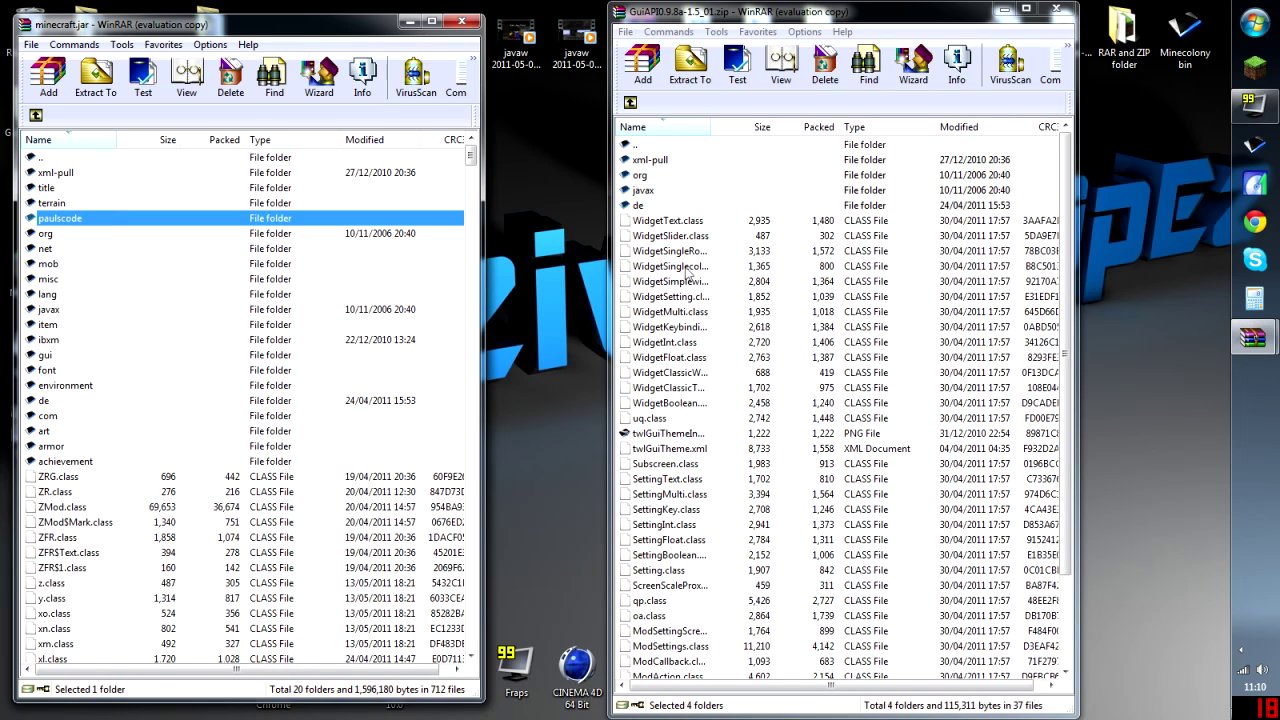
left_click(1060, 9)
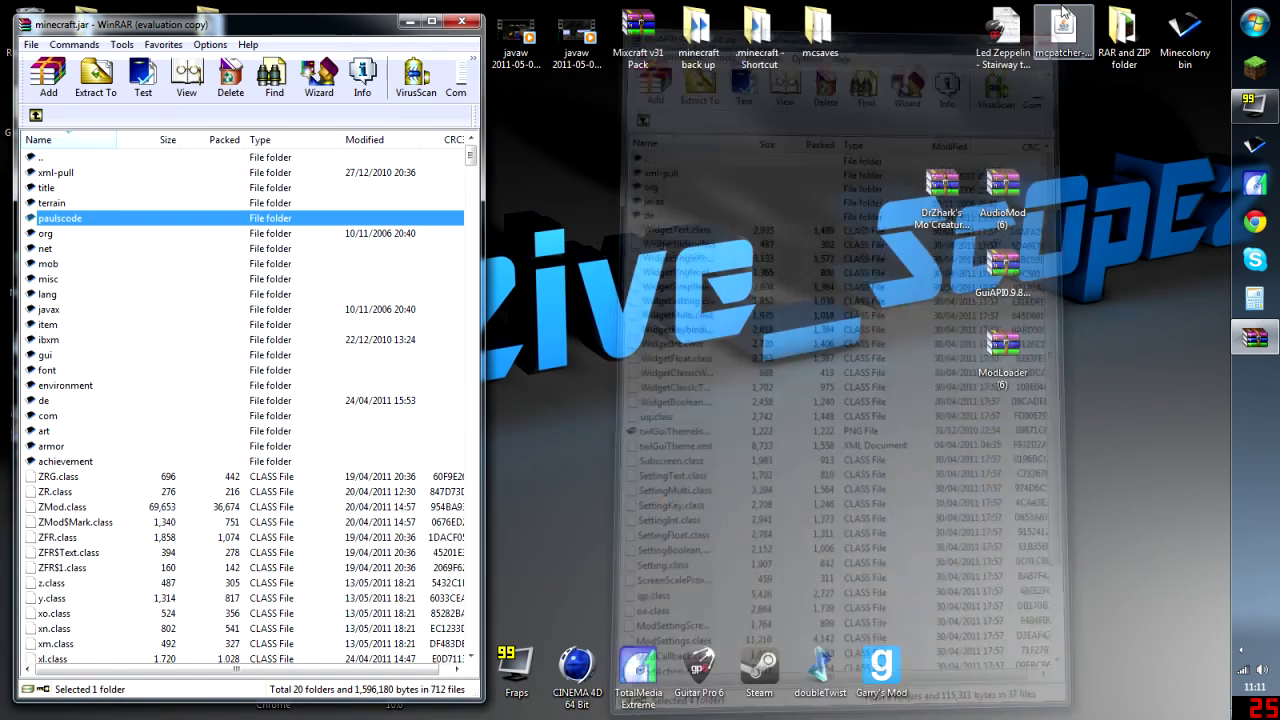
- Open the DrZhark's Mo'Creatures Mod v2.9.3 archive, dismiss the licence reminder and enter its minecraft folder
left_click(946, 214)
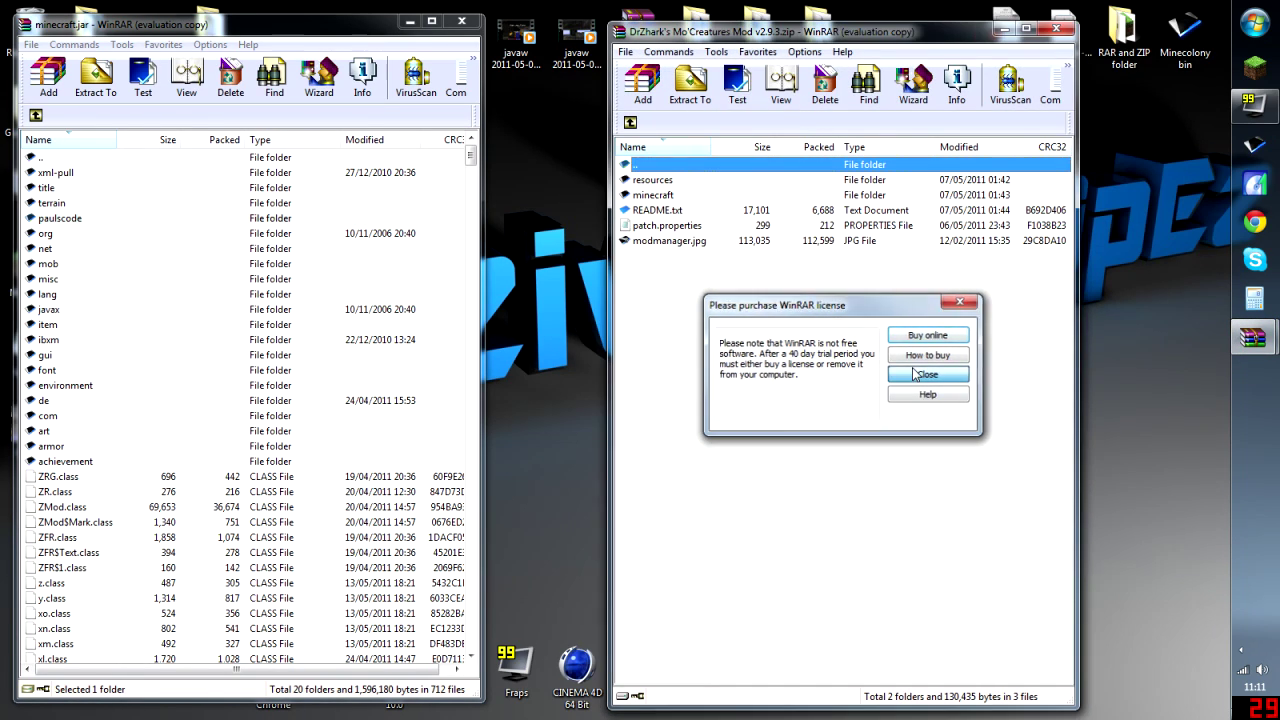
left_click(918, 375)
double_click(668, 196)
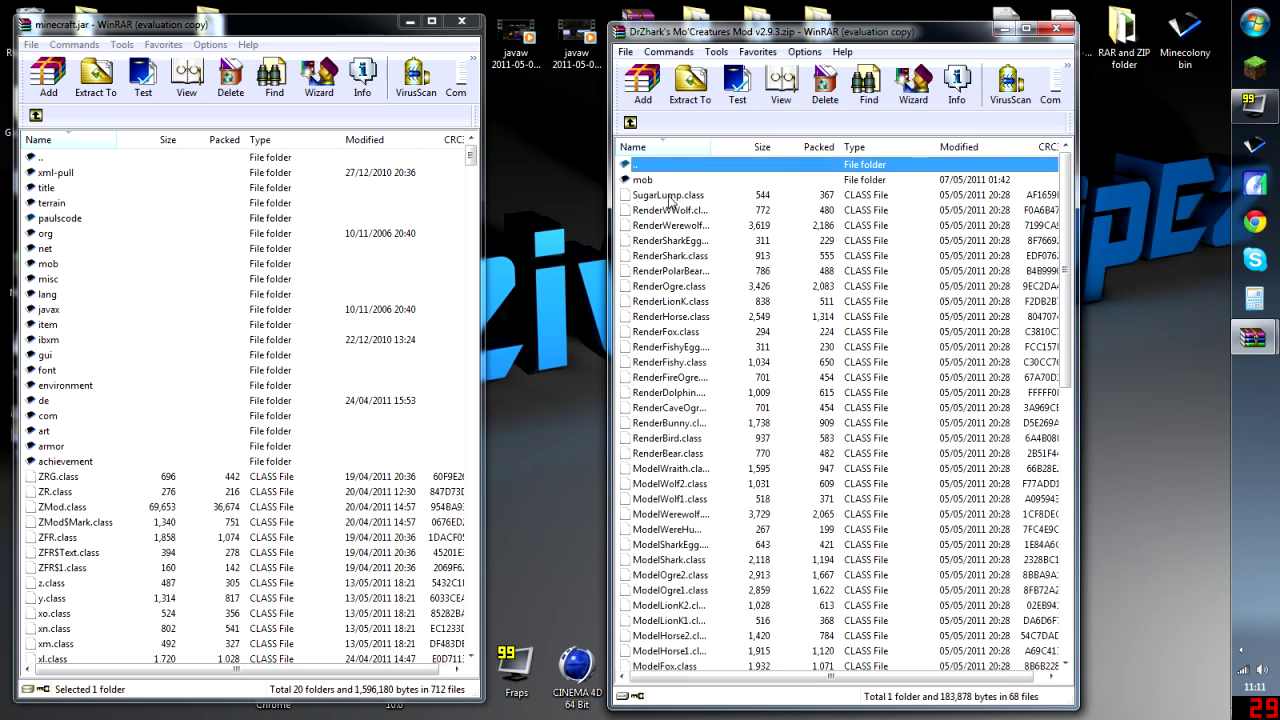
- Add all the class files from the Mo'Creatures minecraft folder to the root of minecraft.jar, leaving out the mob folder
scroll(790, 360, "down", 10)
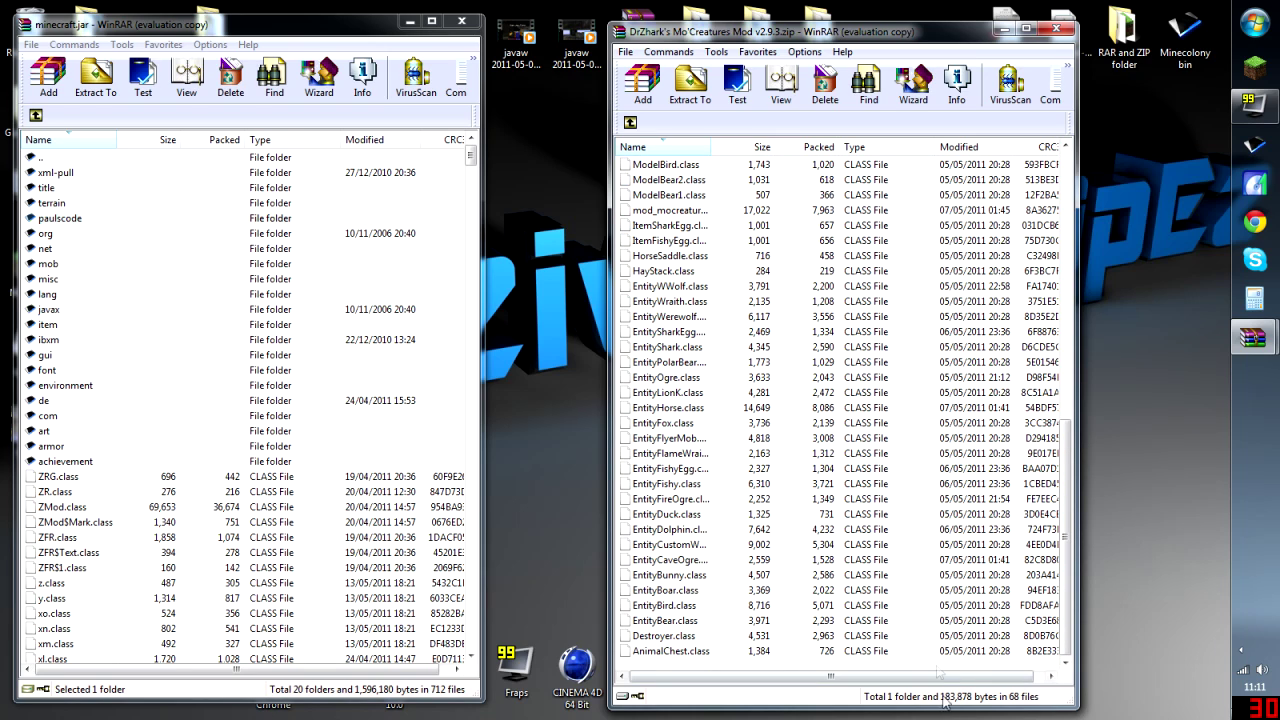
left_click_drag(831, 23, 838, 7)
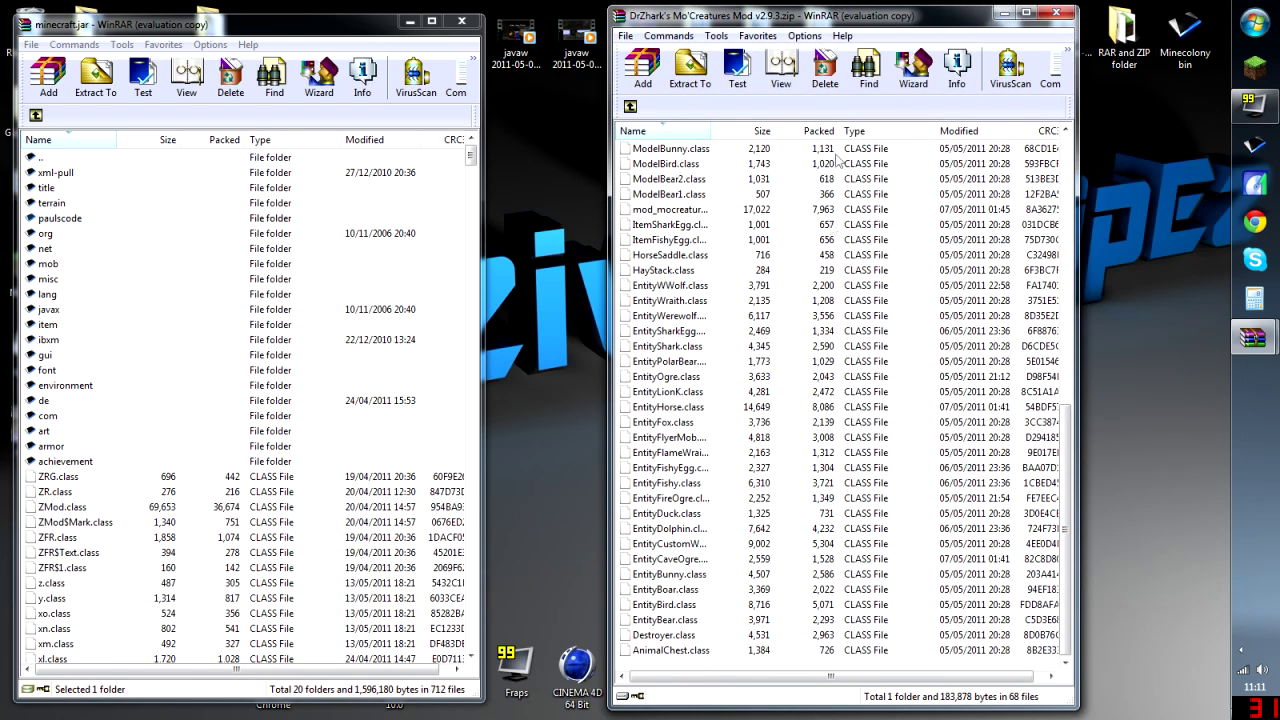
left_click(652, 651)
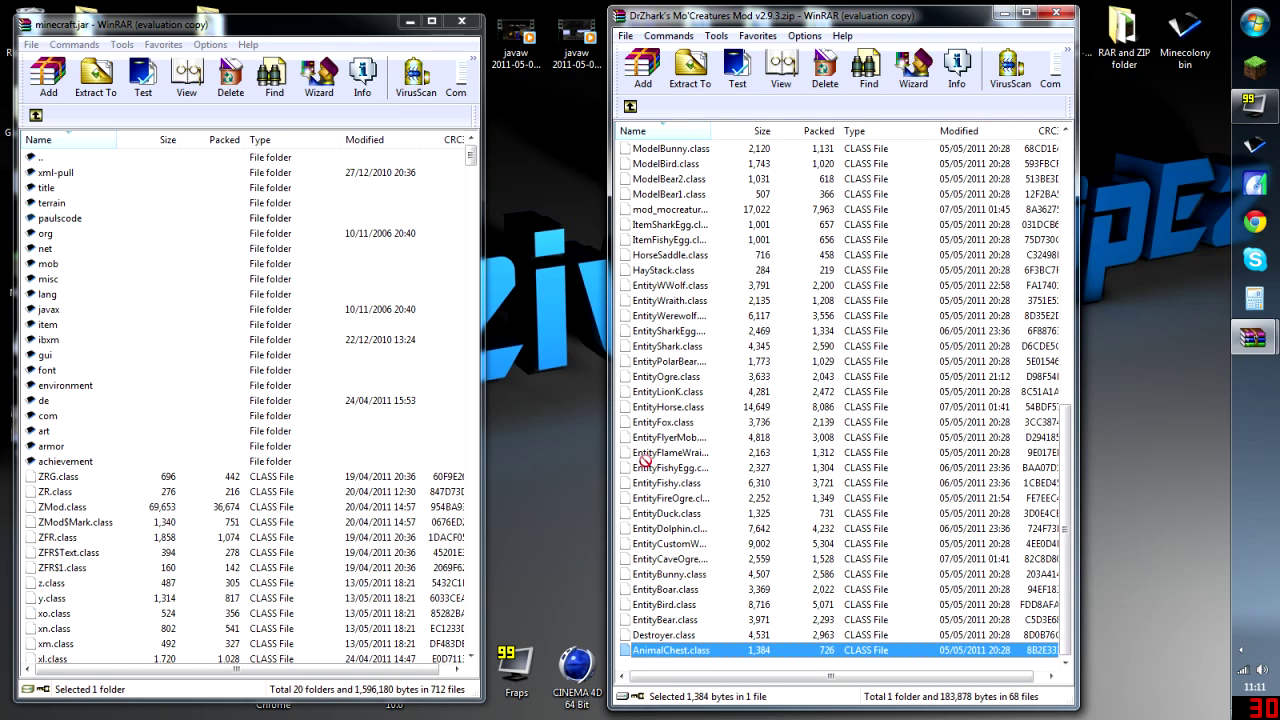
left_click_drag(640, 667, 367, 574)
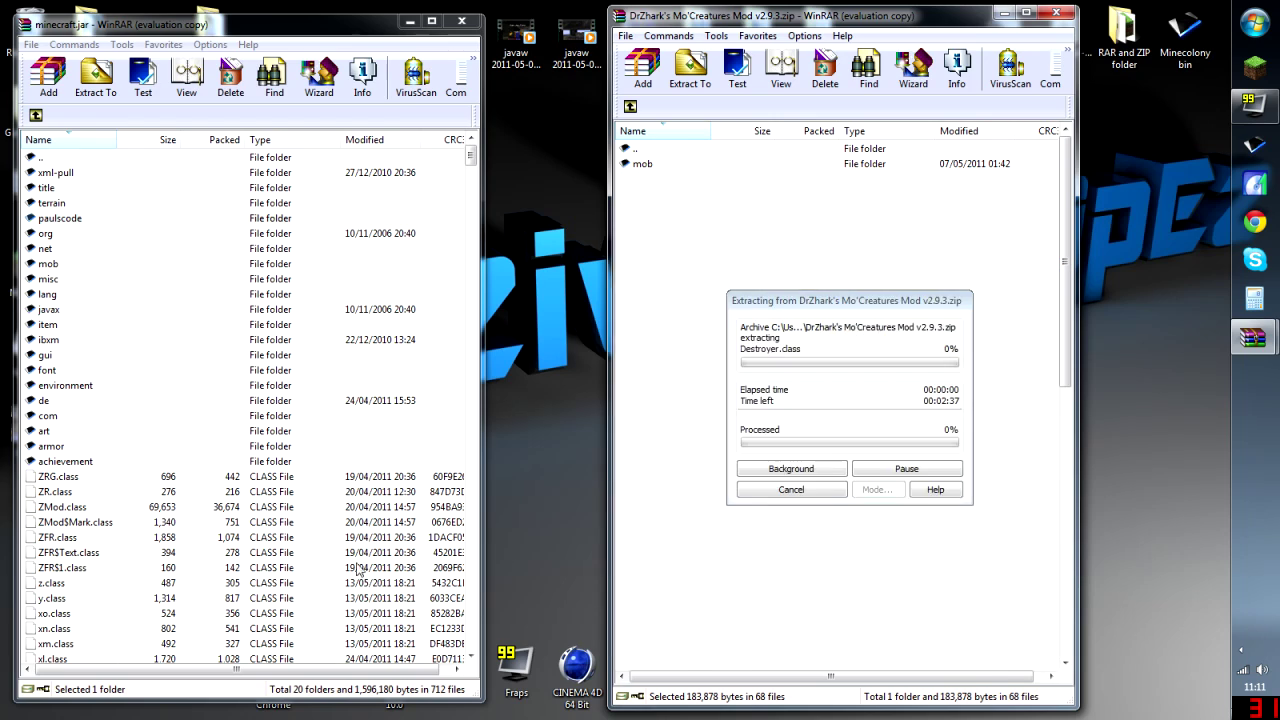
left_click(232, 503)
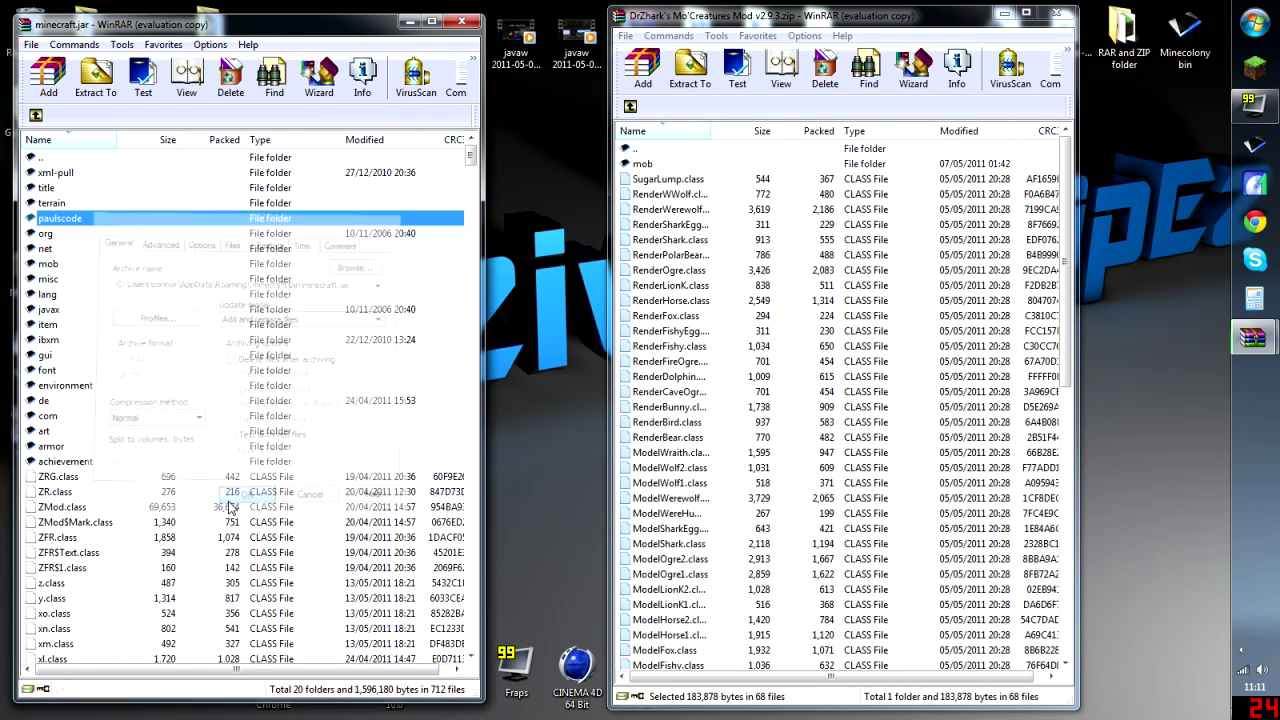
- Add everything in the Mo'Creatures mob folder, including the old ogre textures folder, to the mob folder of minecraft.jar
double_click(641, 164)
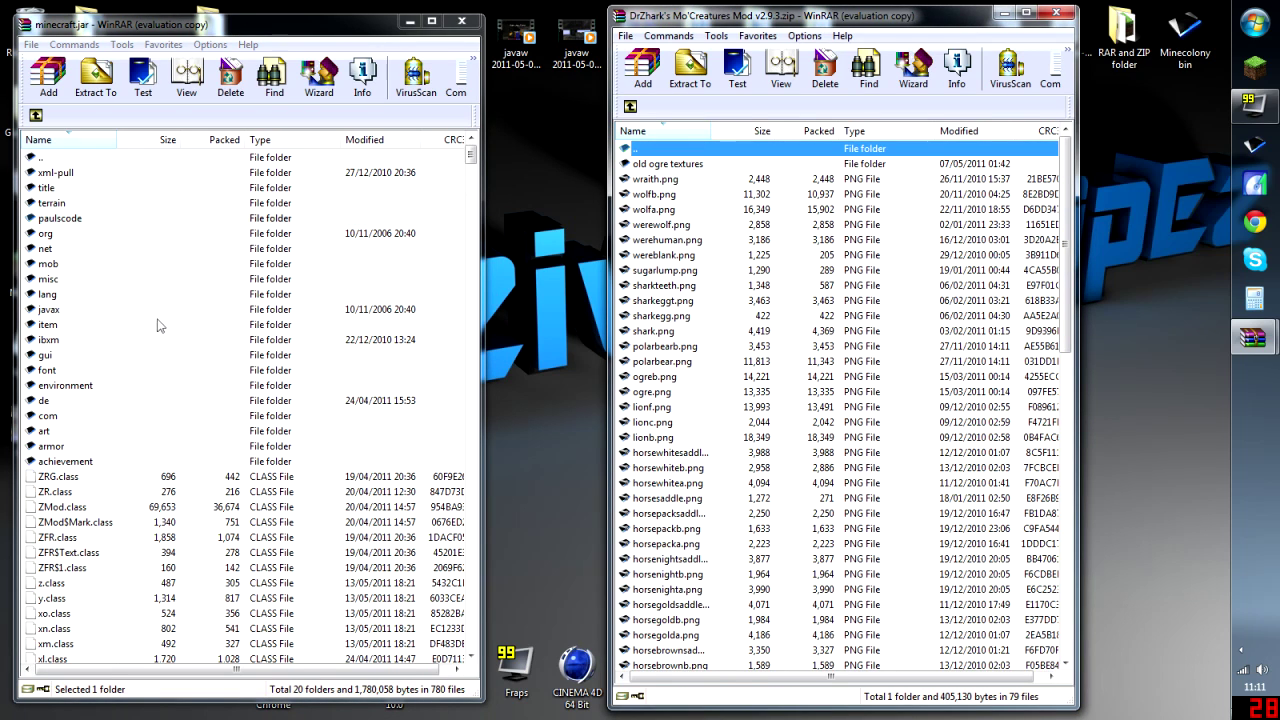
double_click(50, 264)
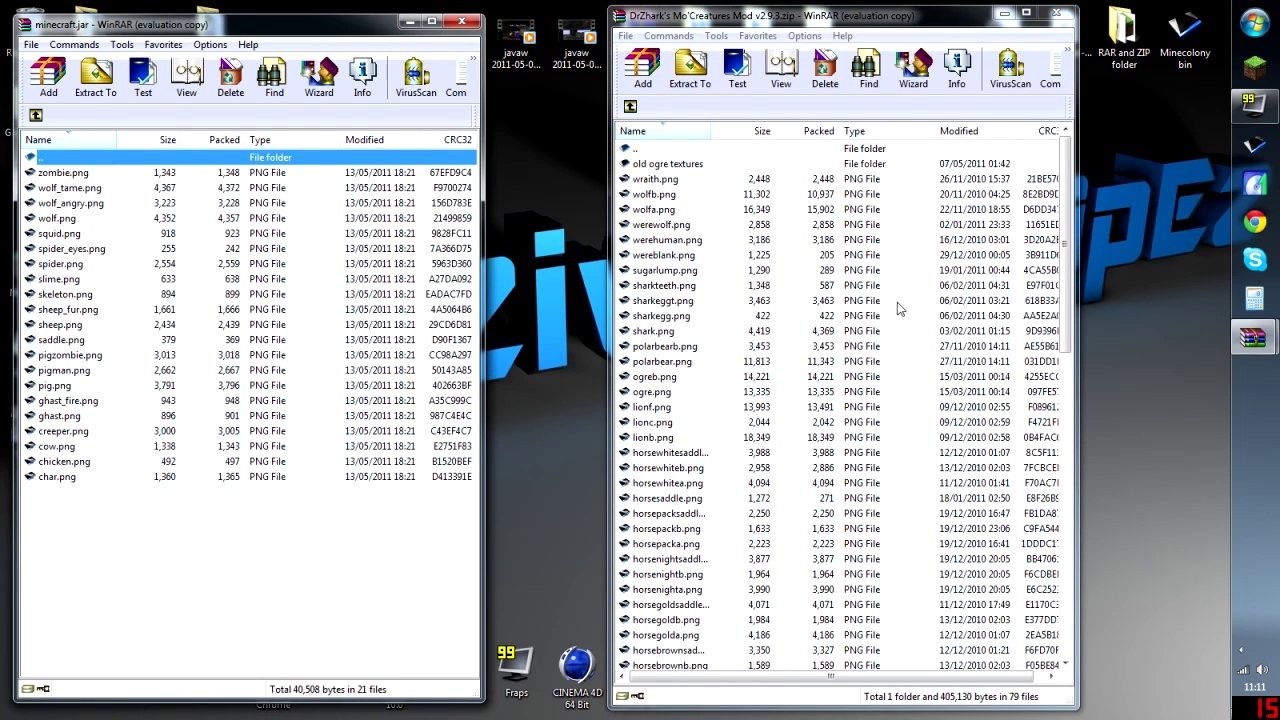
left_click_drag(1066, 245, 1066, 560)
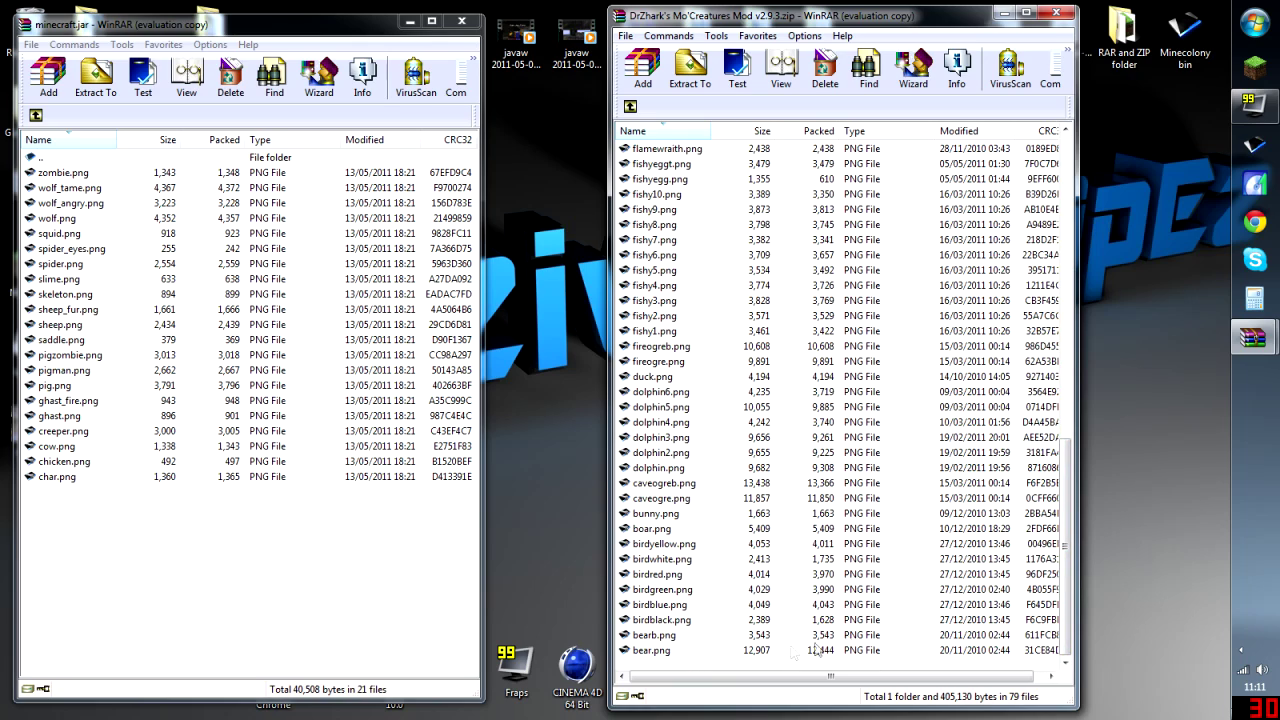
key("ctrl+a")
scroll(840, 400, "up", 15)
left_click_drag(660, 172, 610, 268)
left_click_drag(305, 564, 306, 558)
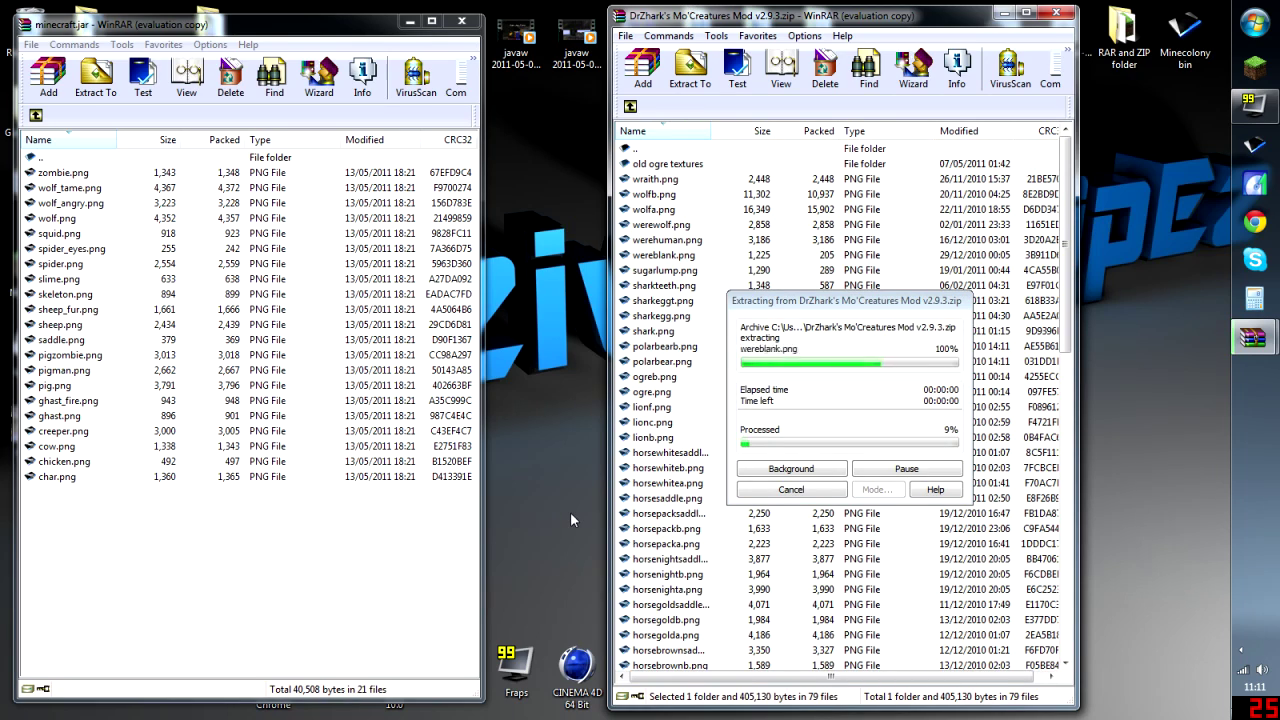
left_click(274, 500)
right_click(274, 507)
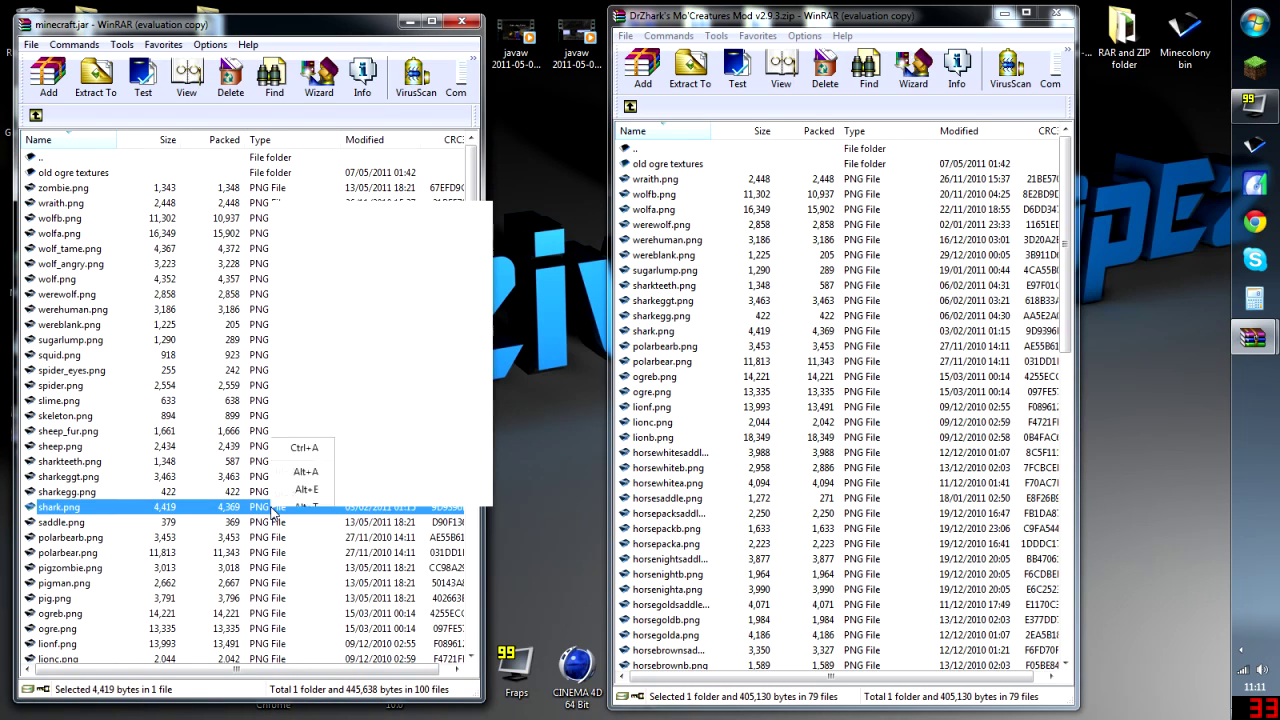
left_click(406, 117)
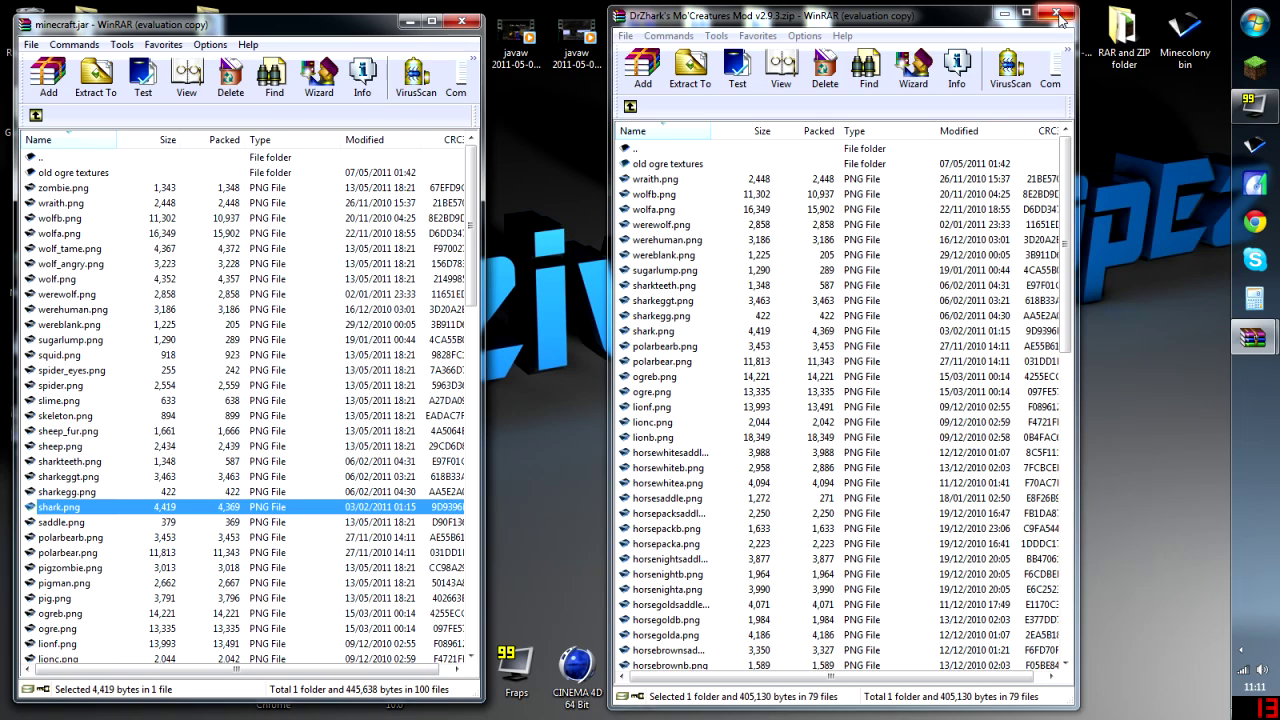
- Leave minecraft.jar for the resources folder of .minecraft, and enter the resources folder of the Mo'Creatures archive
left_click(630, 107)
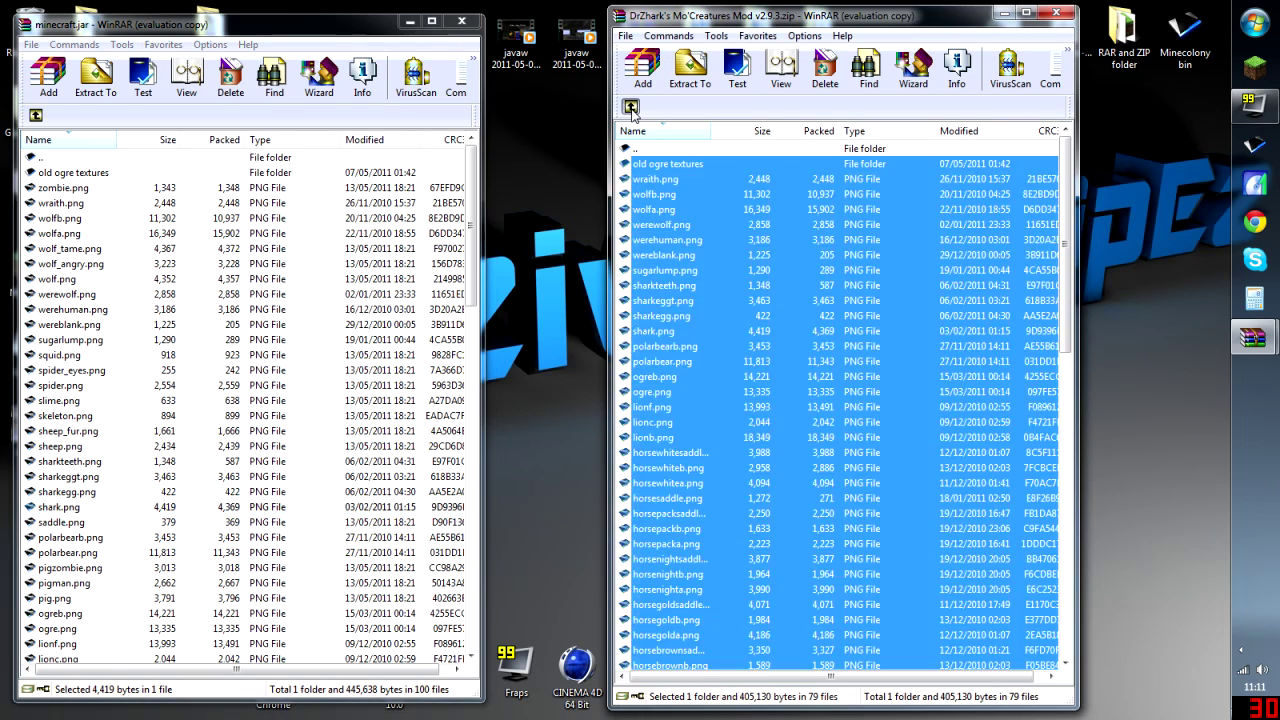
left_click(630, 107)
left_click(700, 266)
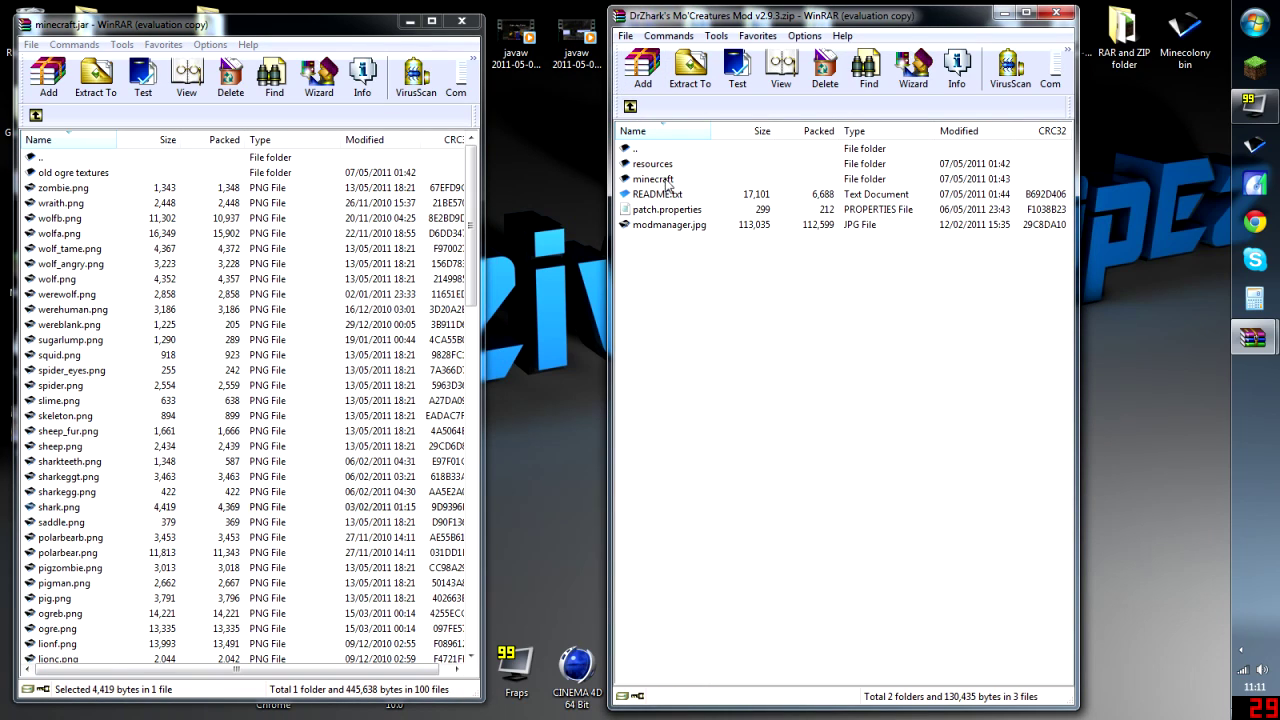
left_click(35, 115)
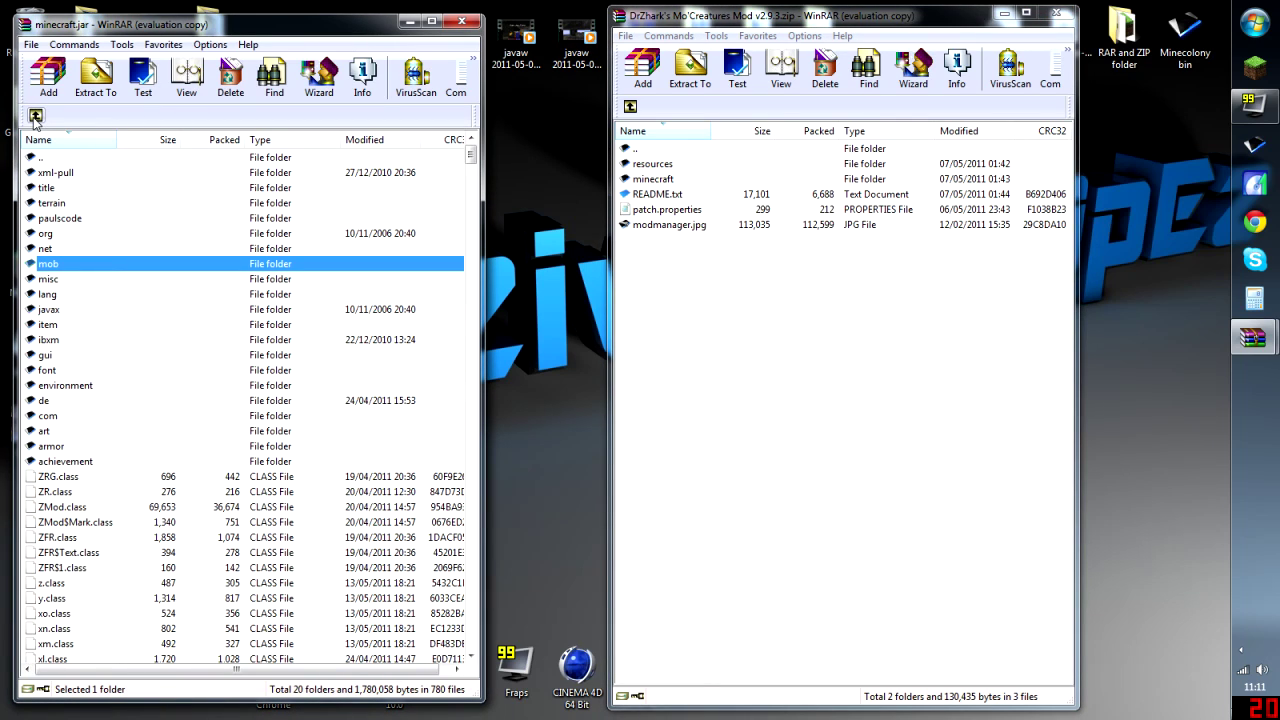
left_click(35, 115)
left_click(35, 115)
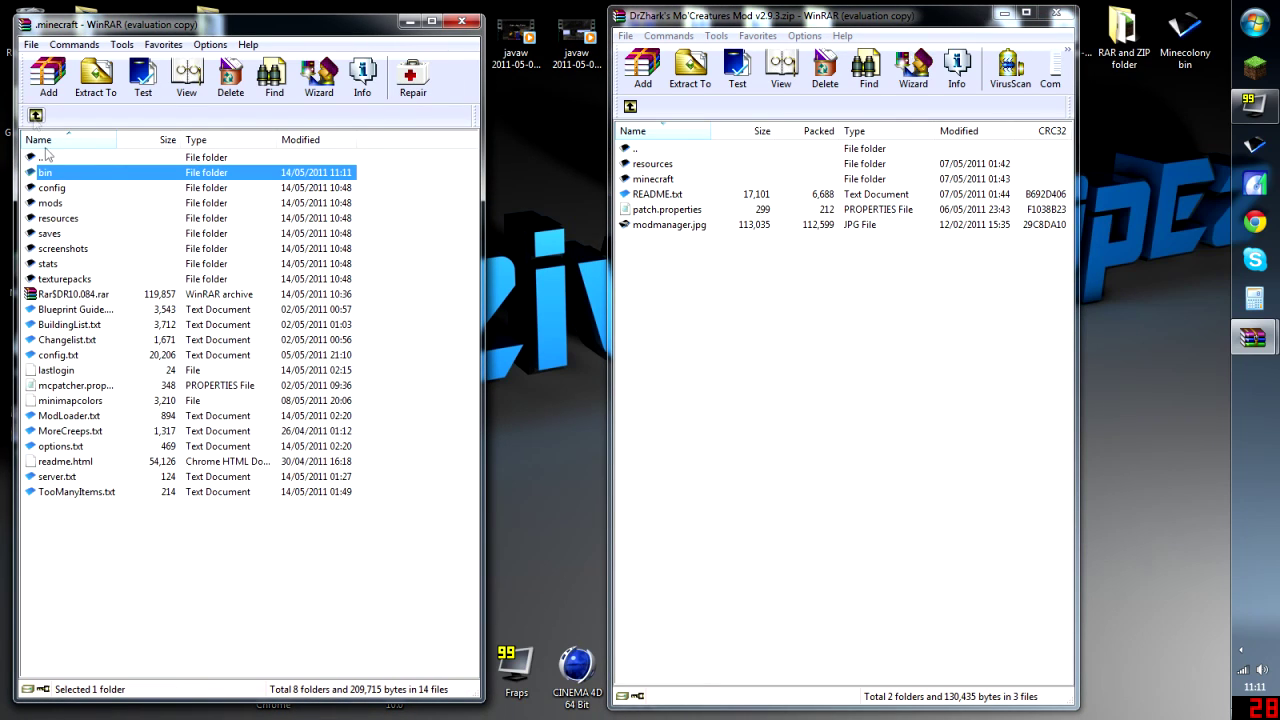
double_click(60, 218)
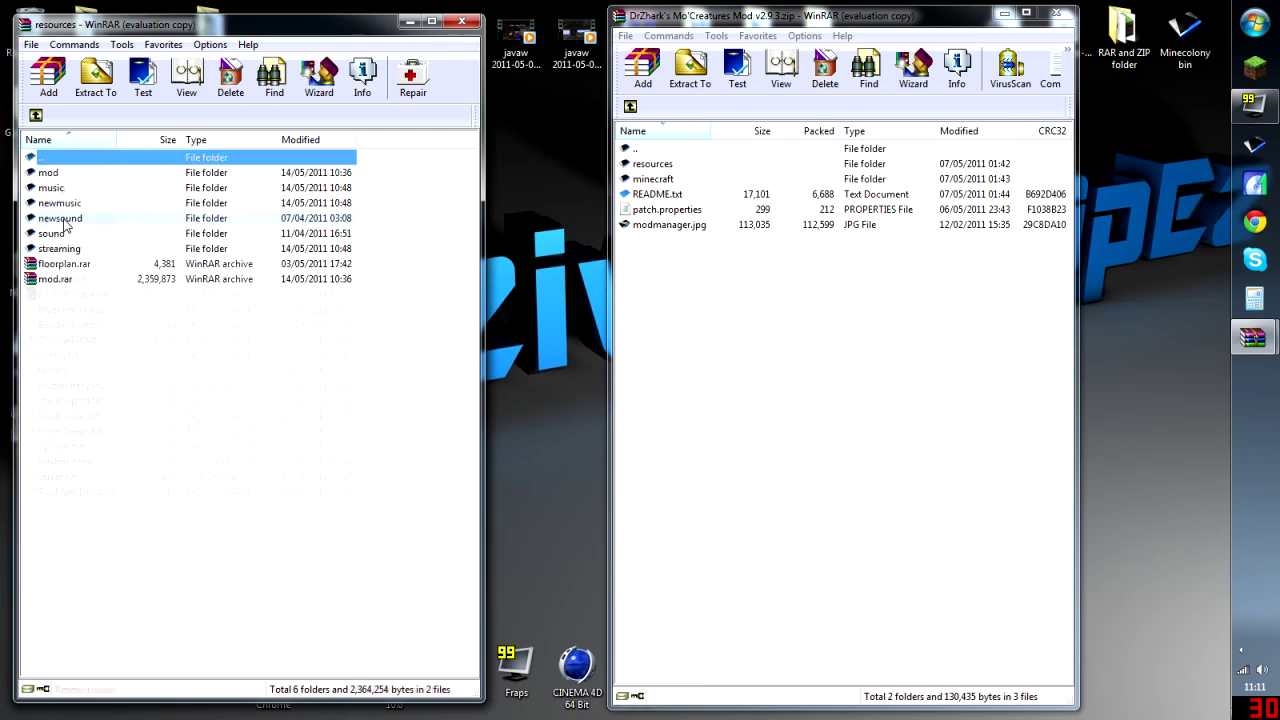
left_click(660, 164)
left_click(664, 168)
double_click(626, 166)
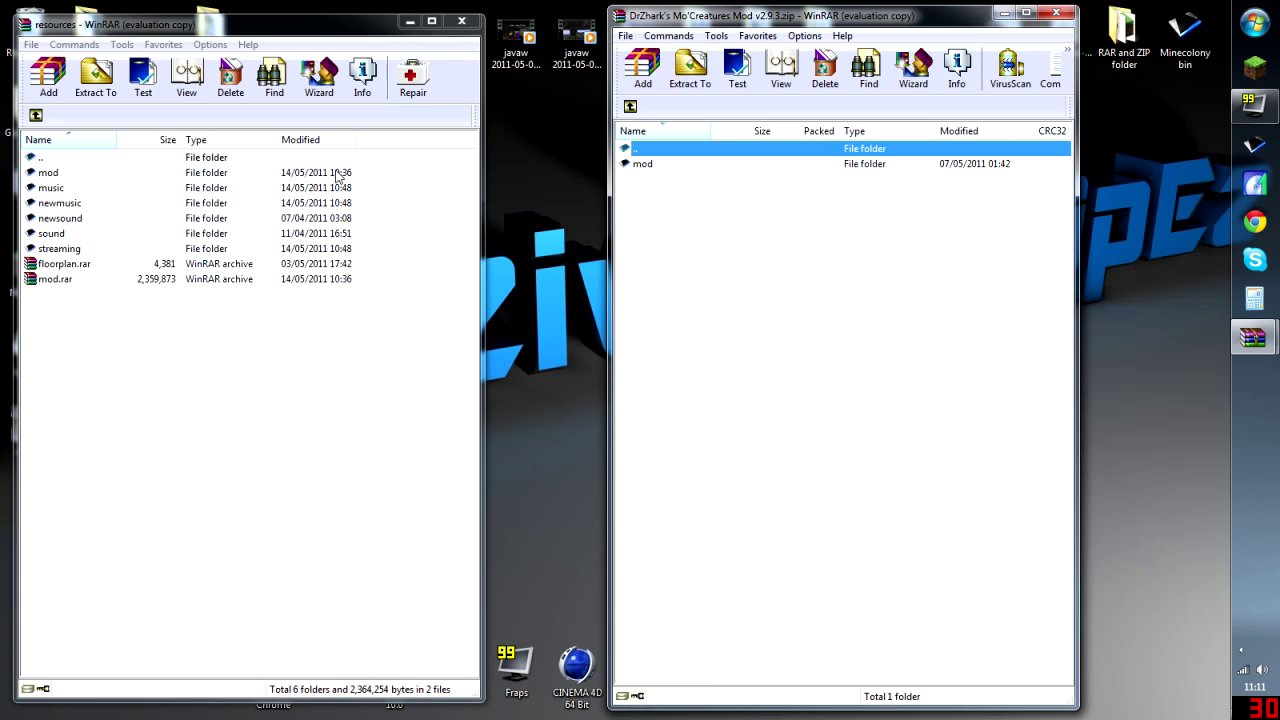
- Add the Mo'Creatures mod folder to .minecraft's resources folder as mod.rar, using RAR format and normal compression
left_click_drag(665, 165, 270, 434)
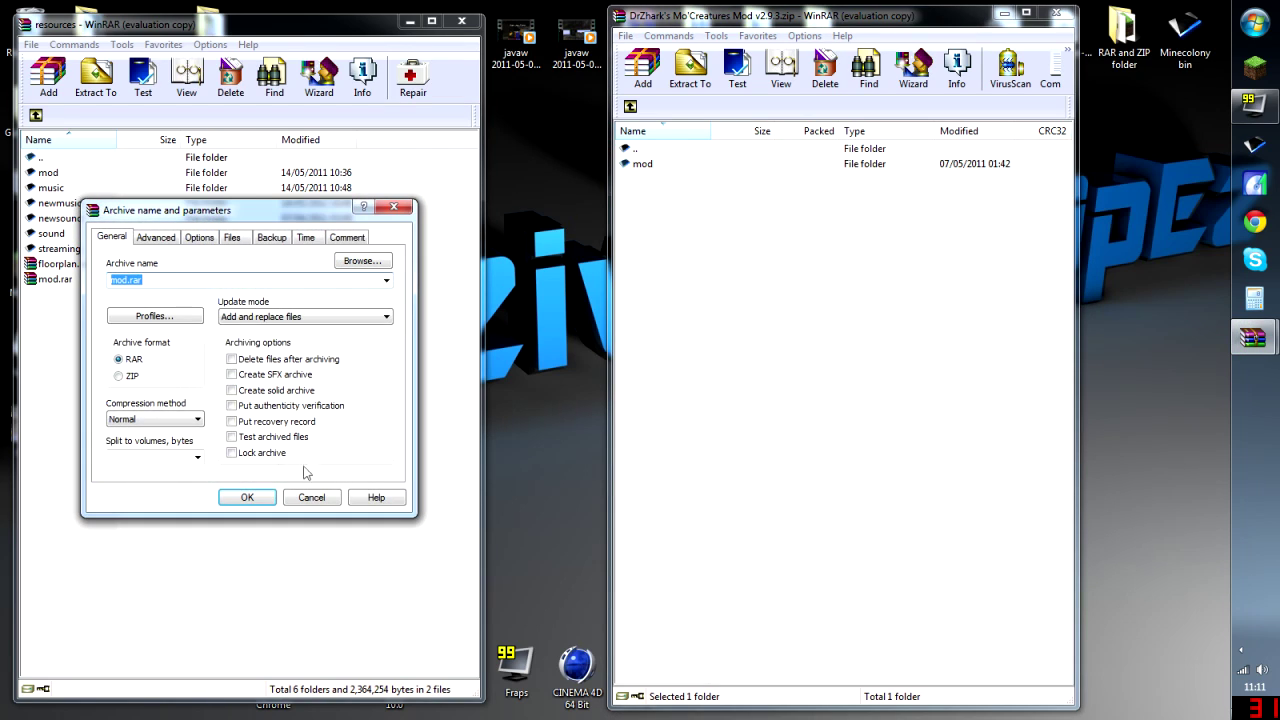
left_click(240, 500)
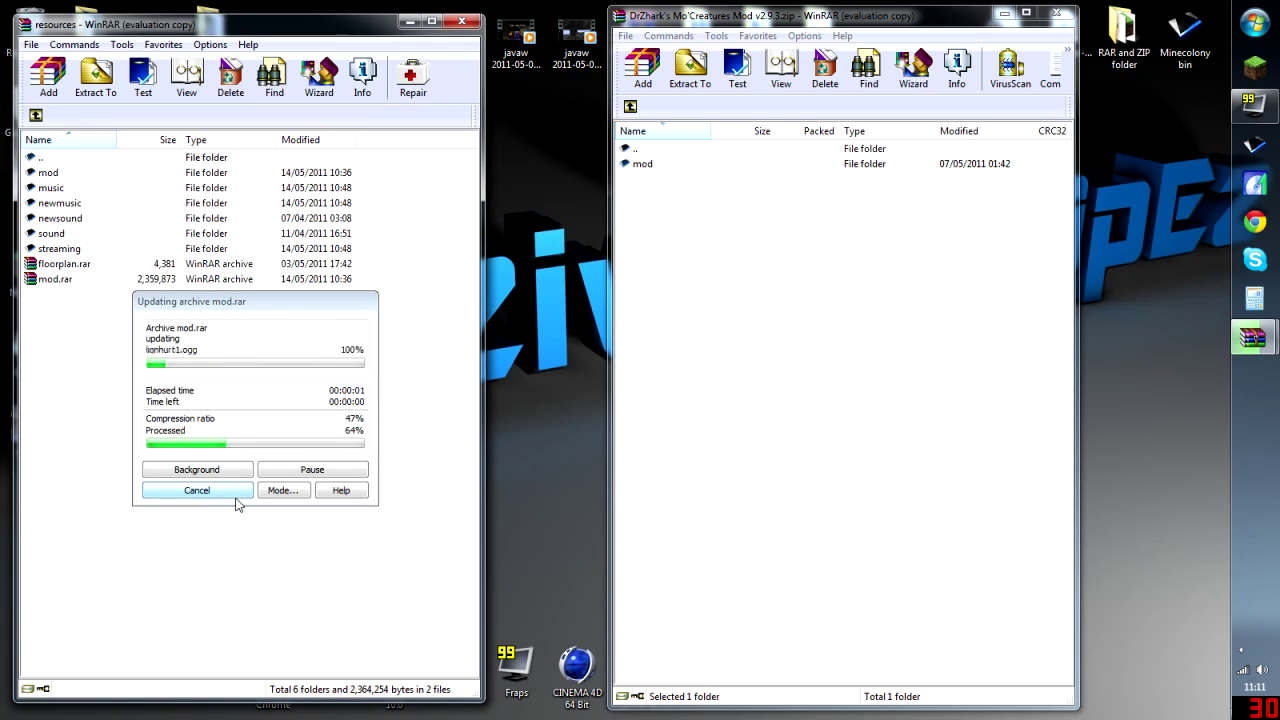
left_click(242, 467)
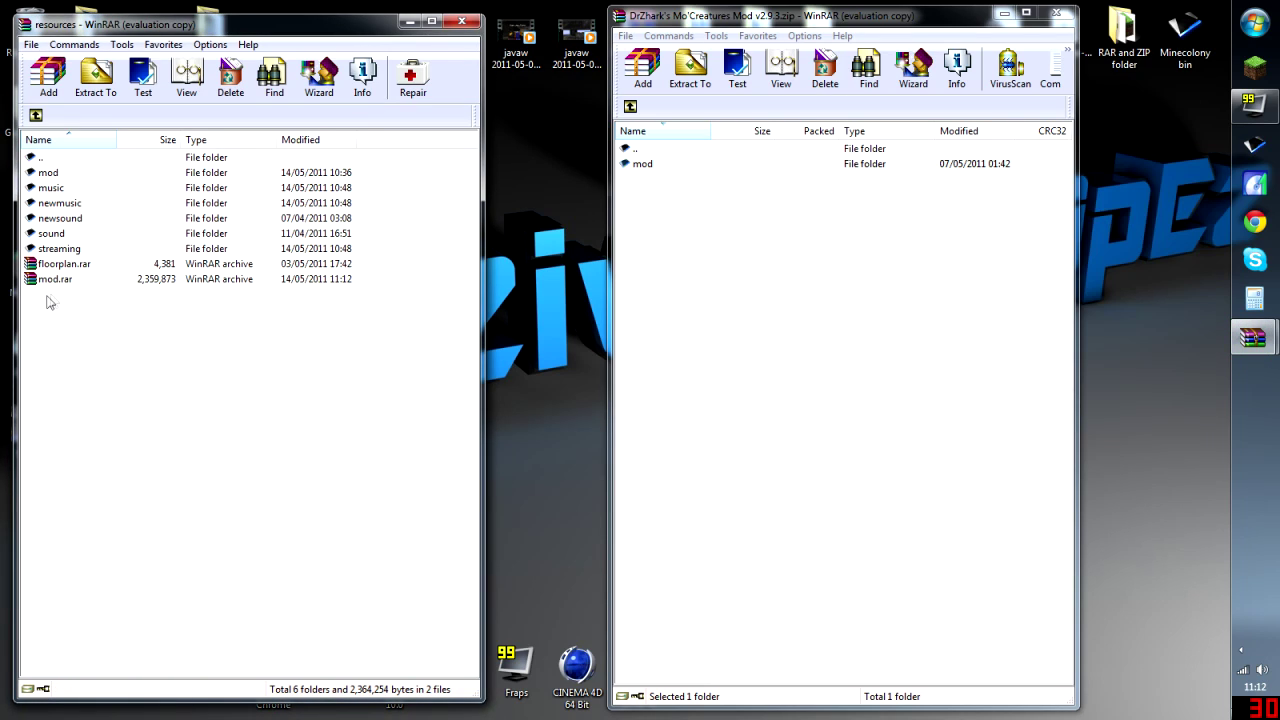
left_click(190, 281)
left_click(211, 266)
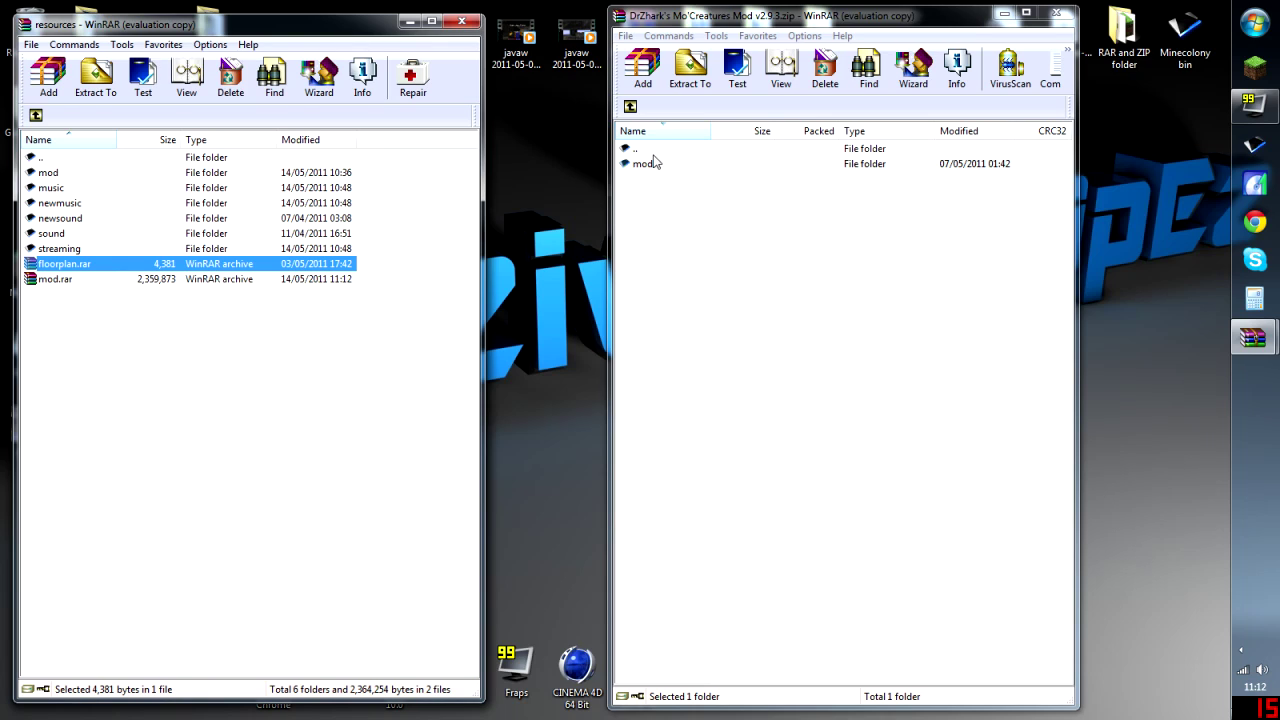
- Add README.txt, patch.properties and modmanager.jpg to the .minecraft folder as Rar$DR07.660.rar, and close both archive windows
left_click(631, 106)
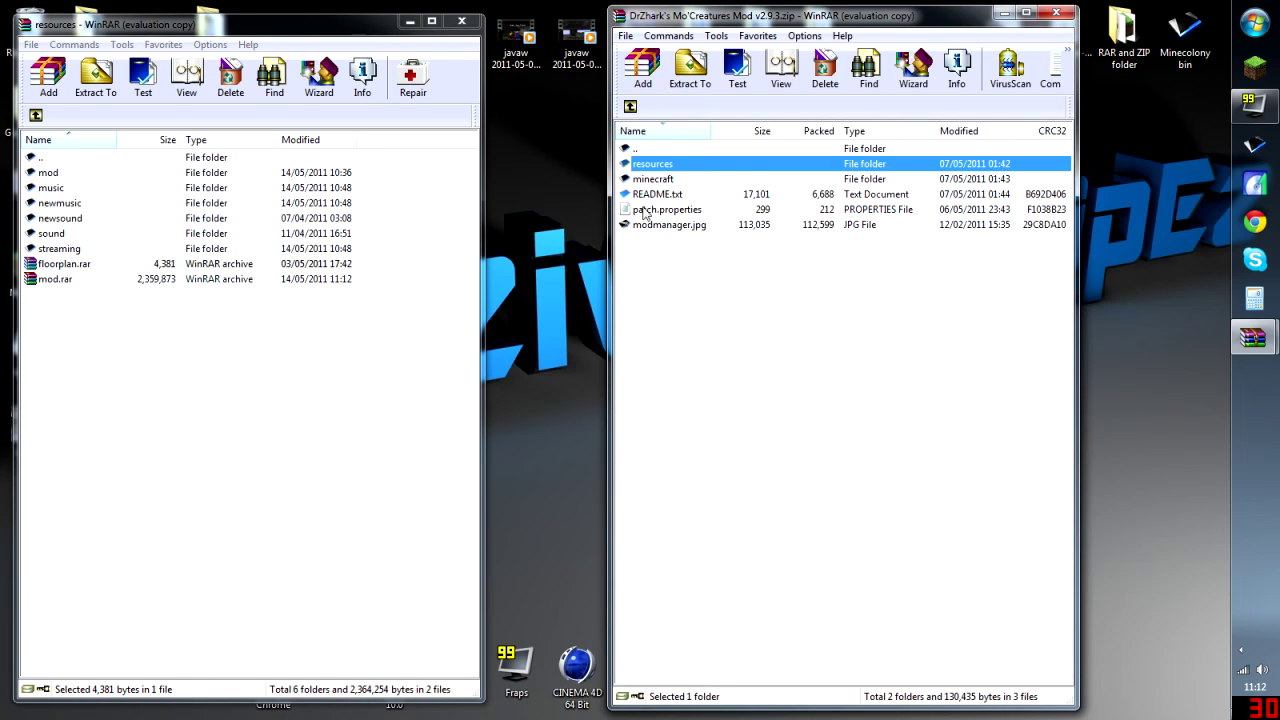
left_click(697, 318)
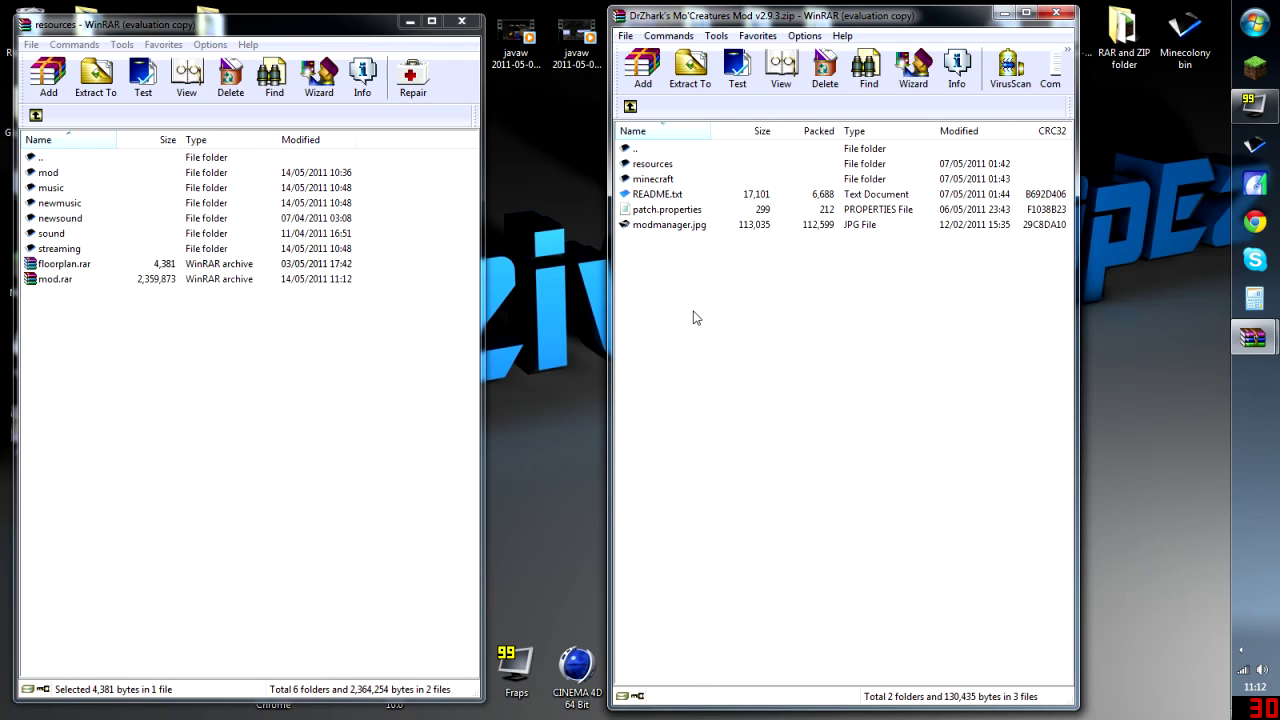
left_click_drag(657, 226, 657, 195)
left_click(35, 116)
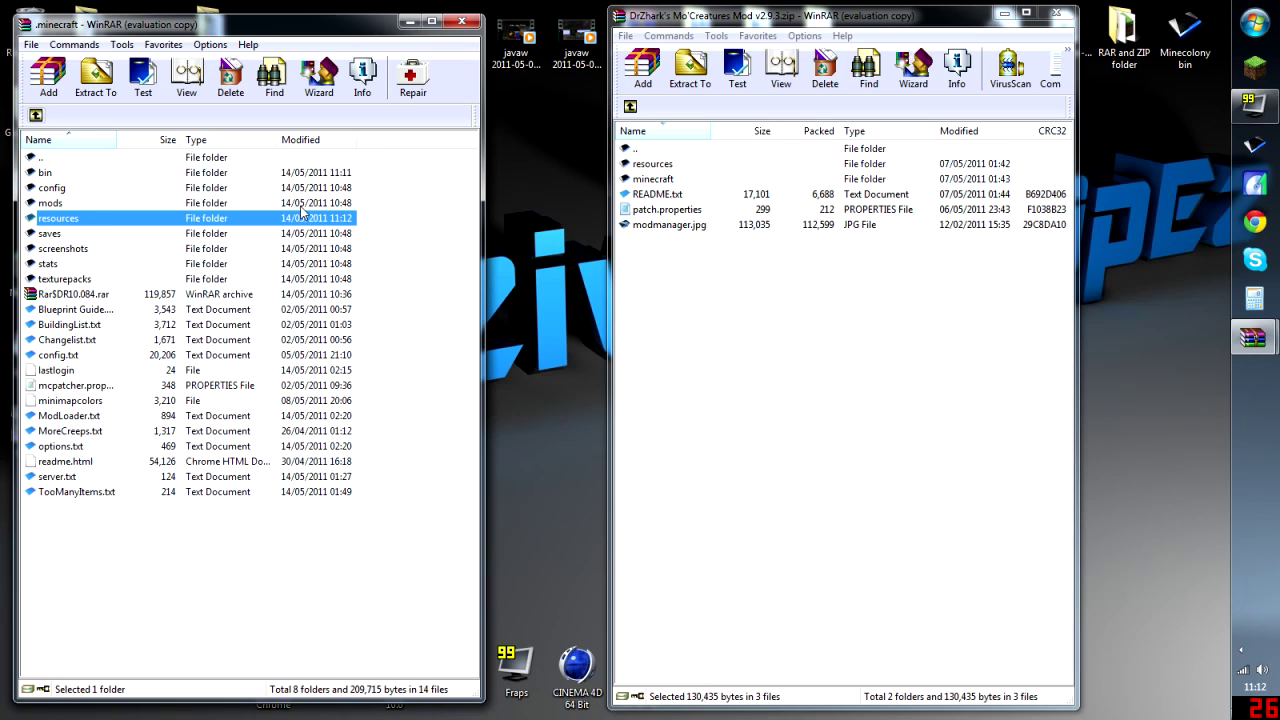
left_click_drag(672, 225, 665, 198)
key("Return")
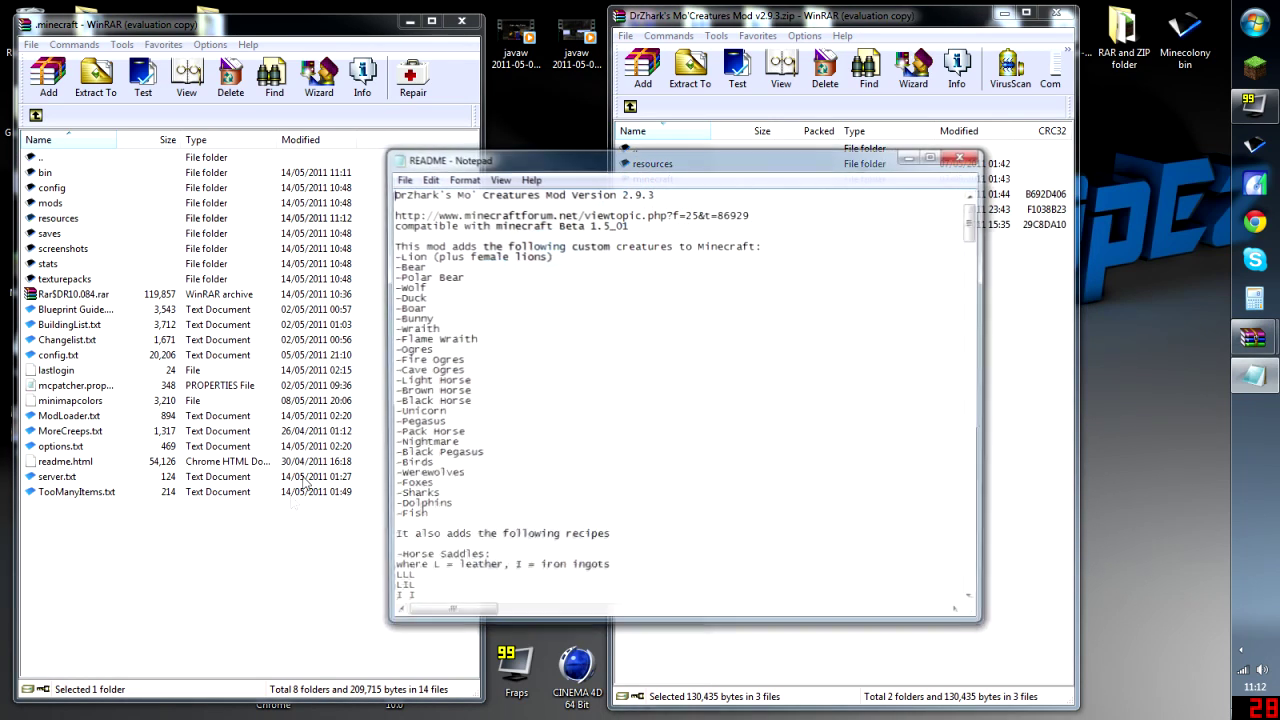
left_click(966, 154)
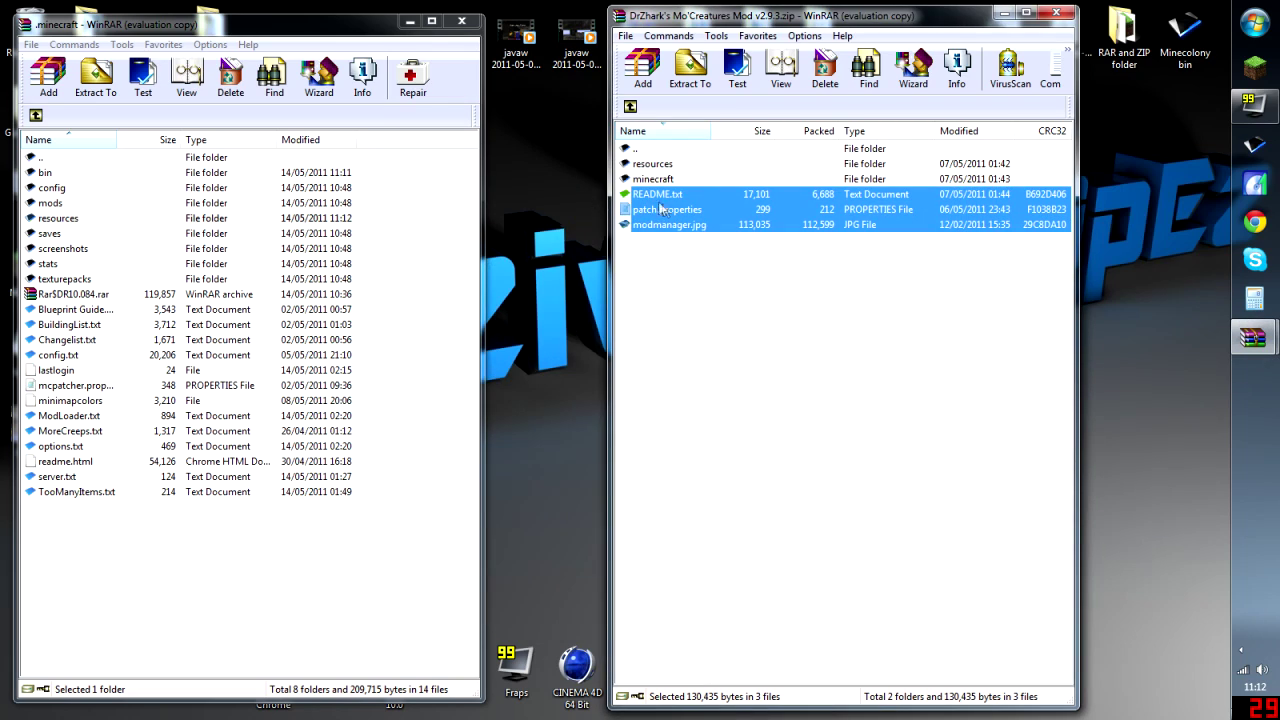
left_click_drag(212, 553, 212, 553)
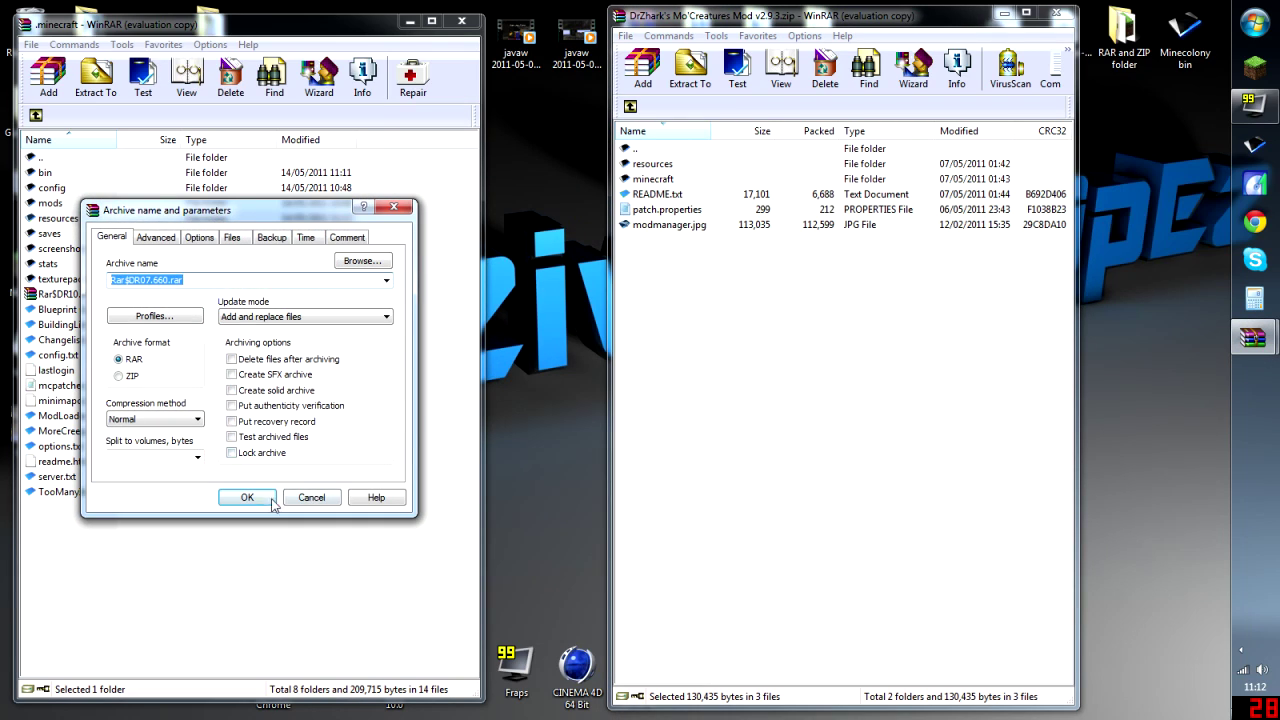
left_click(251, 497)
left_click(462, 21)
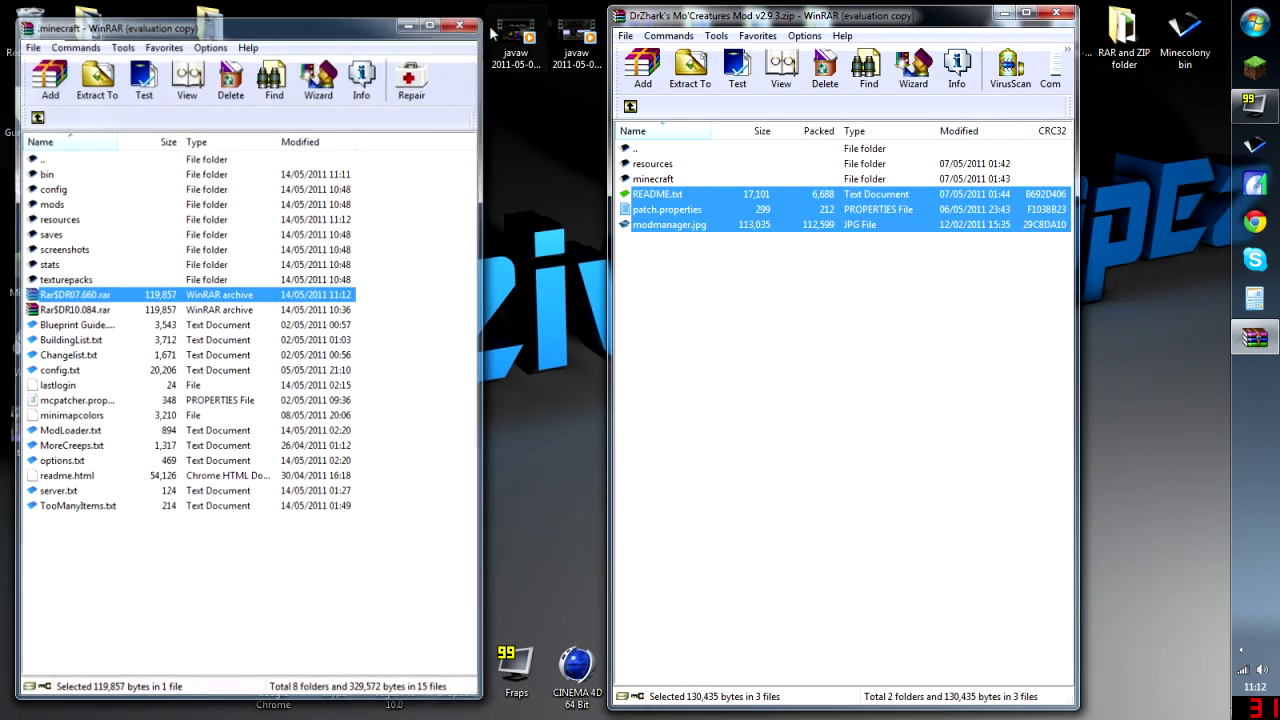
left_click(1053, 14)
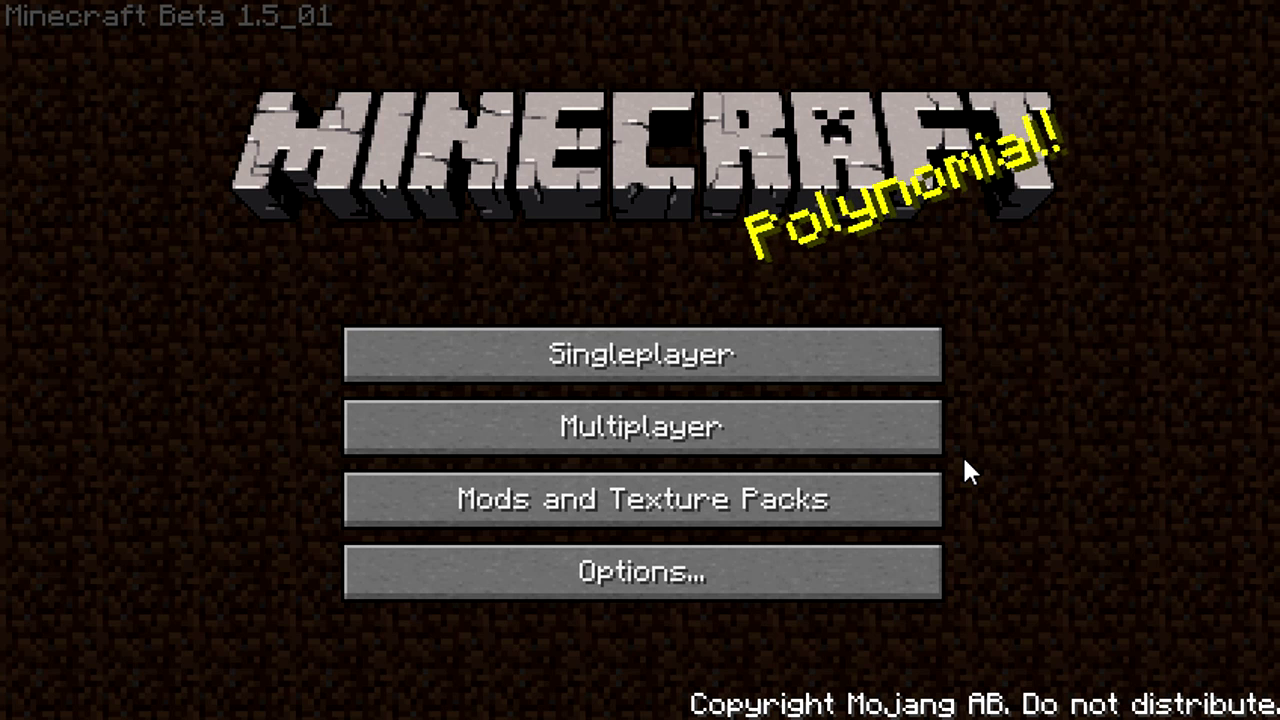
- In Minecraft, load the singleplayer world "my world"
left_click(716, 386)
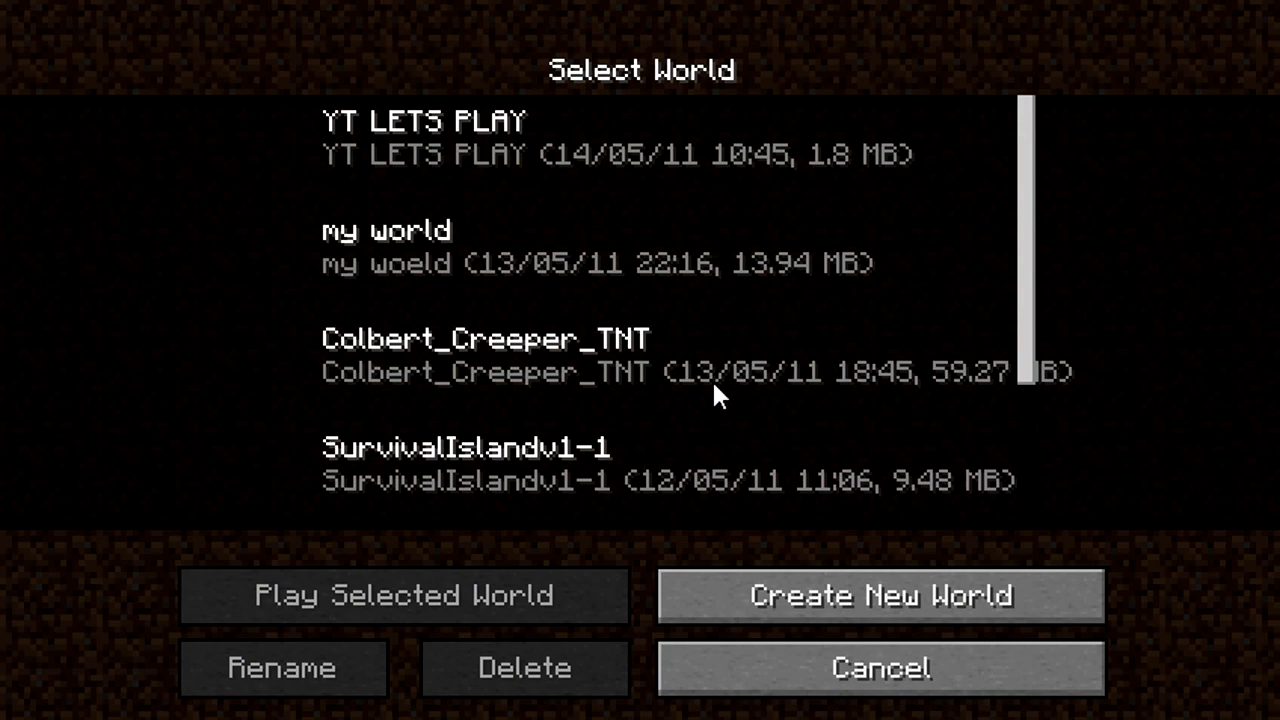
left_click(458, 250)
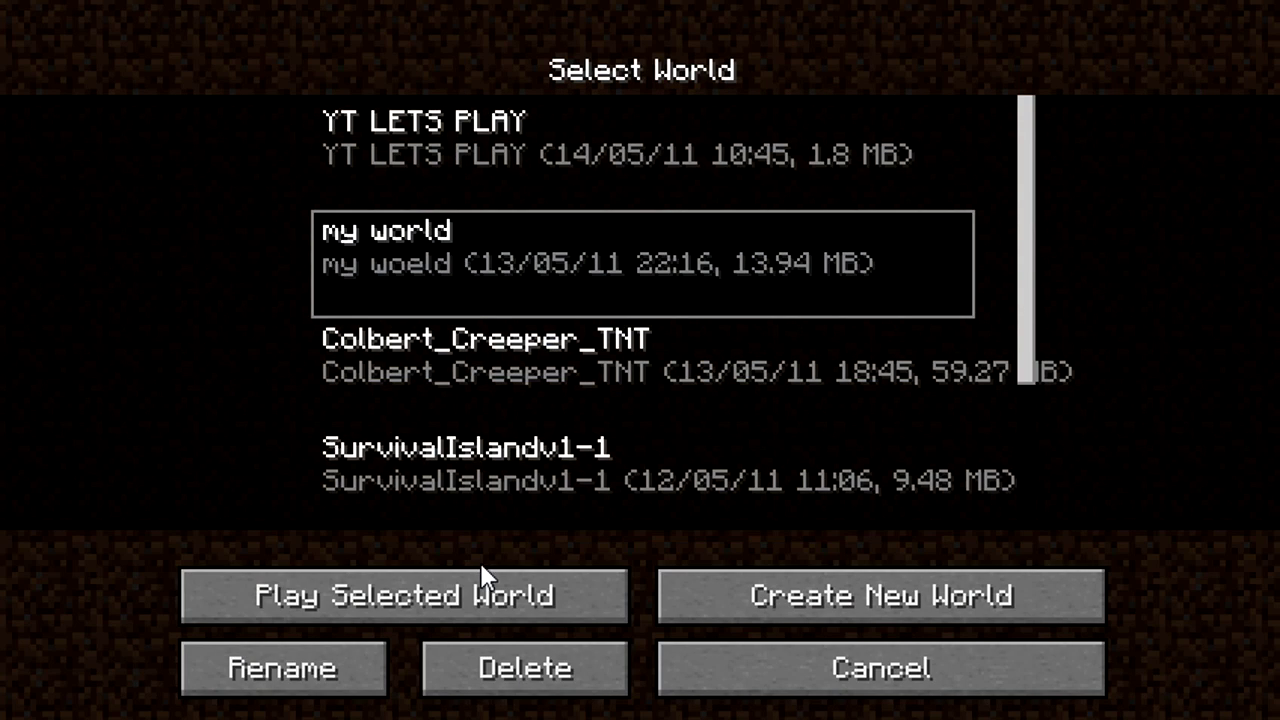
left_click(480, 590)
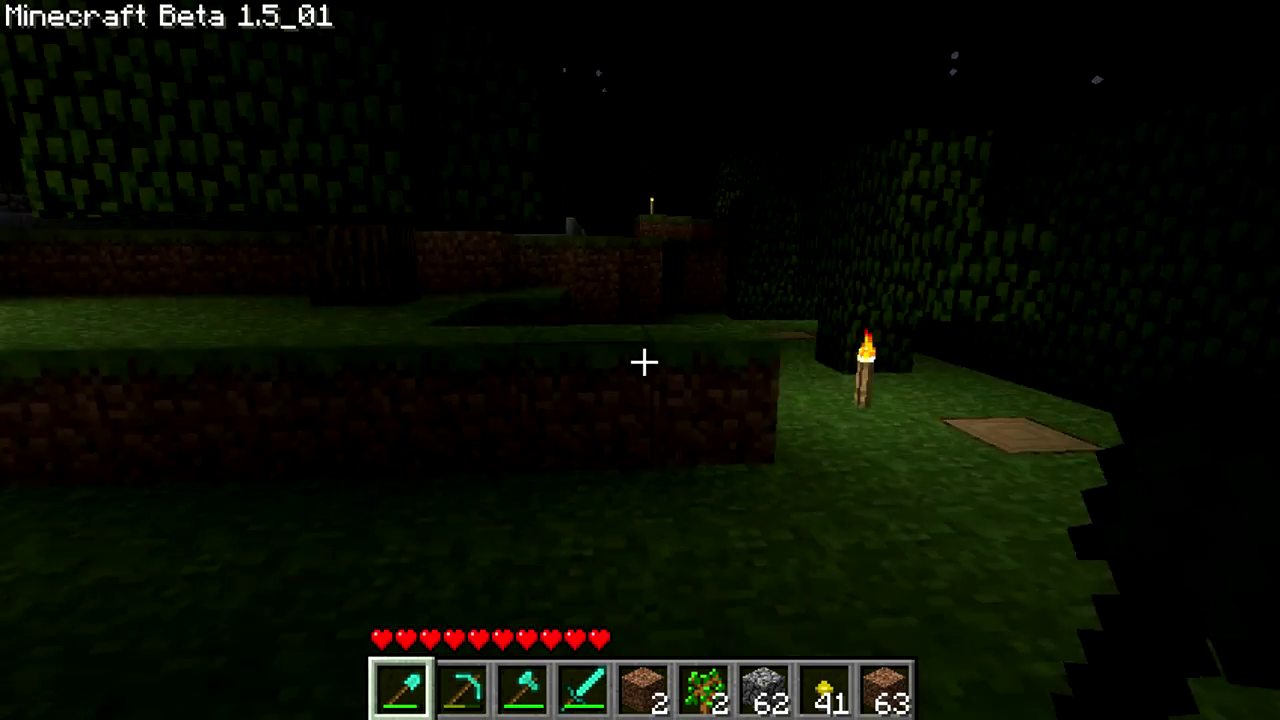
- Walk past the glass-walled pool and place a torch on the dark ground by its stone walkway
key("5")
key("w")
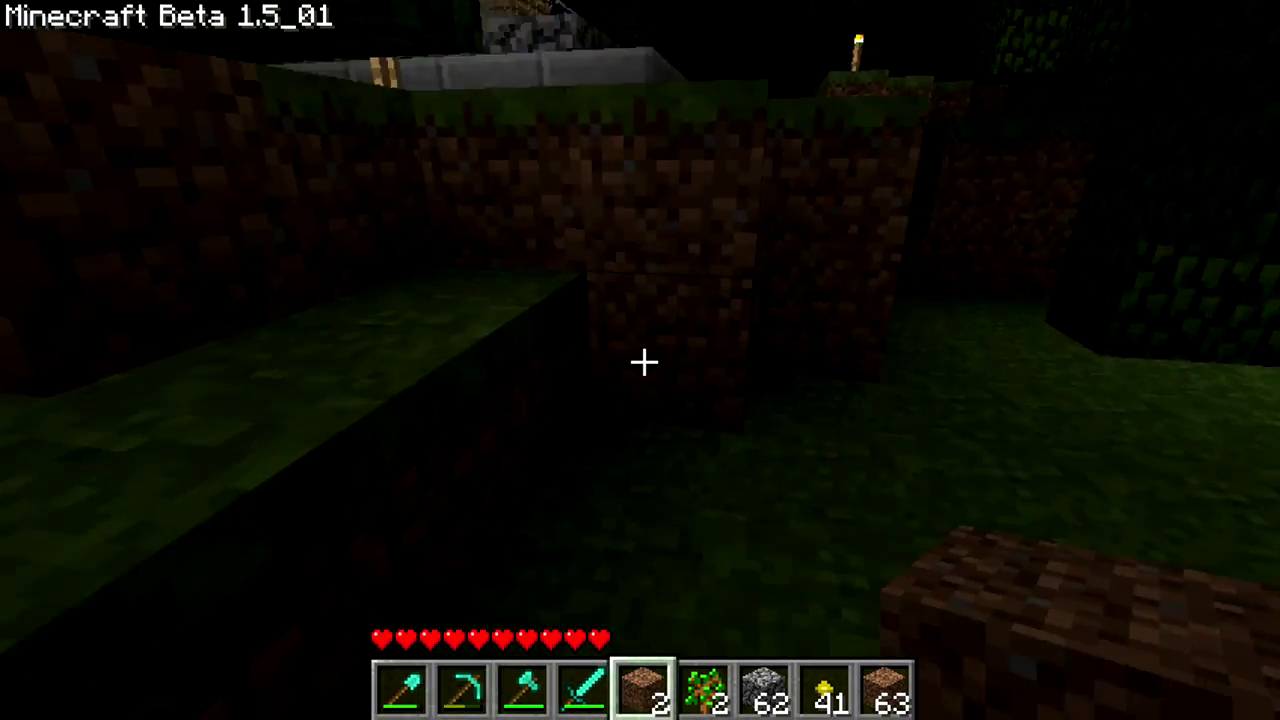
key("3")
key("4")
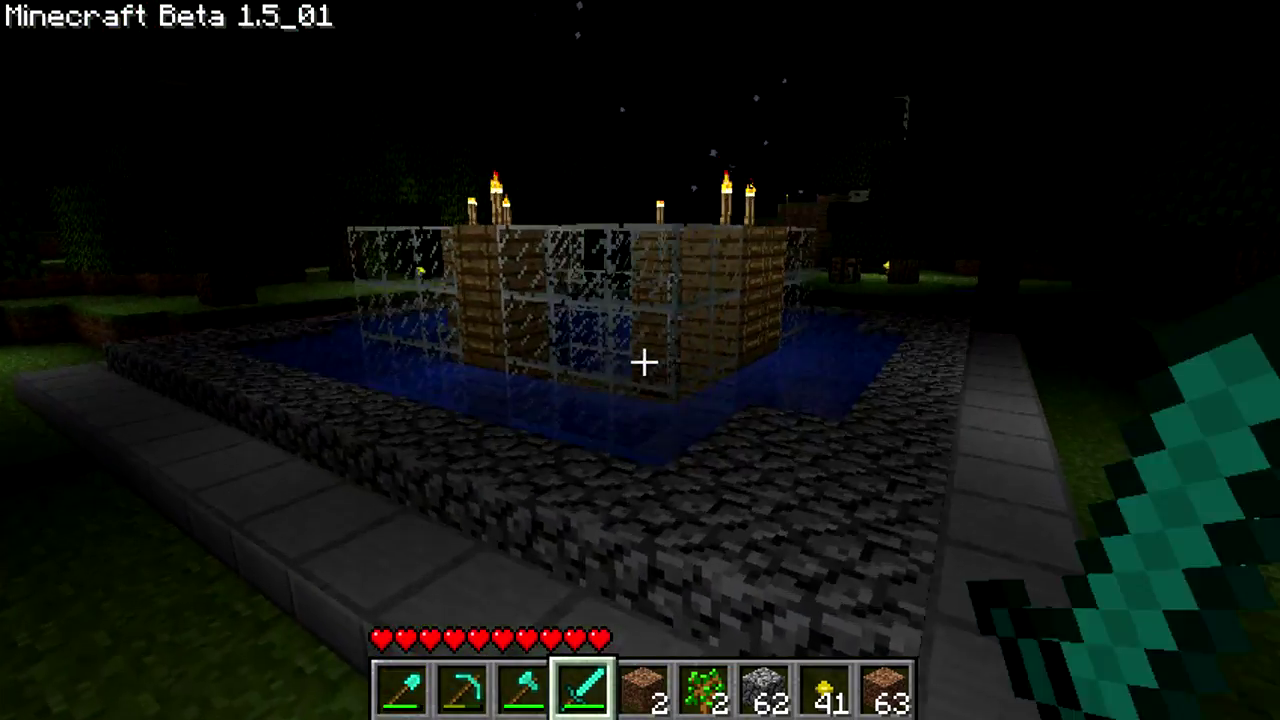
key("6")
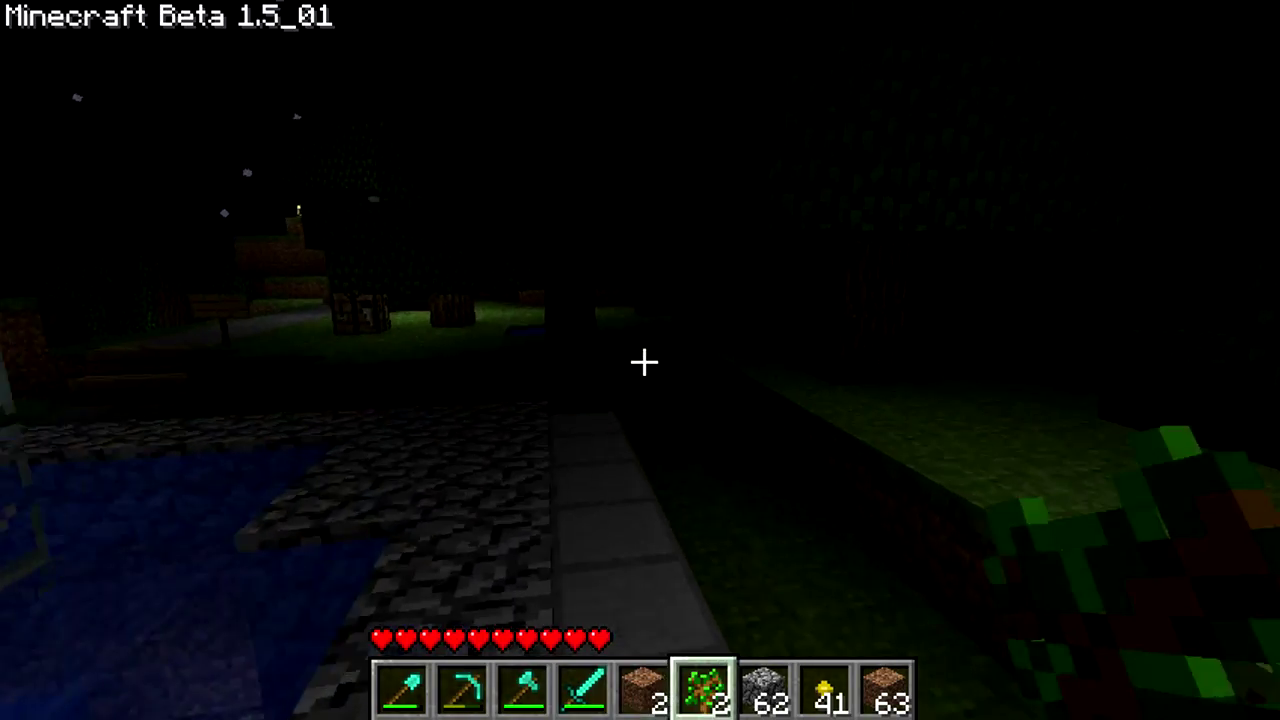
key("8")
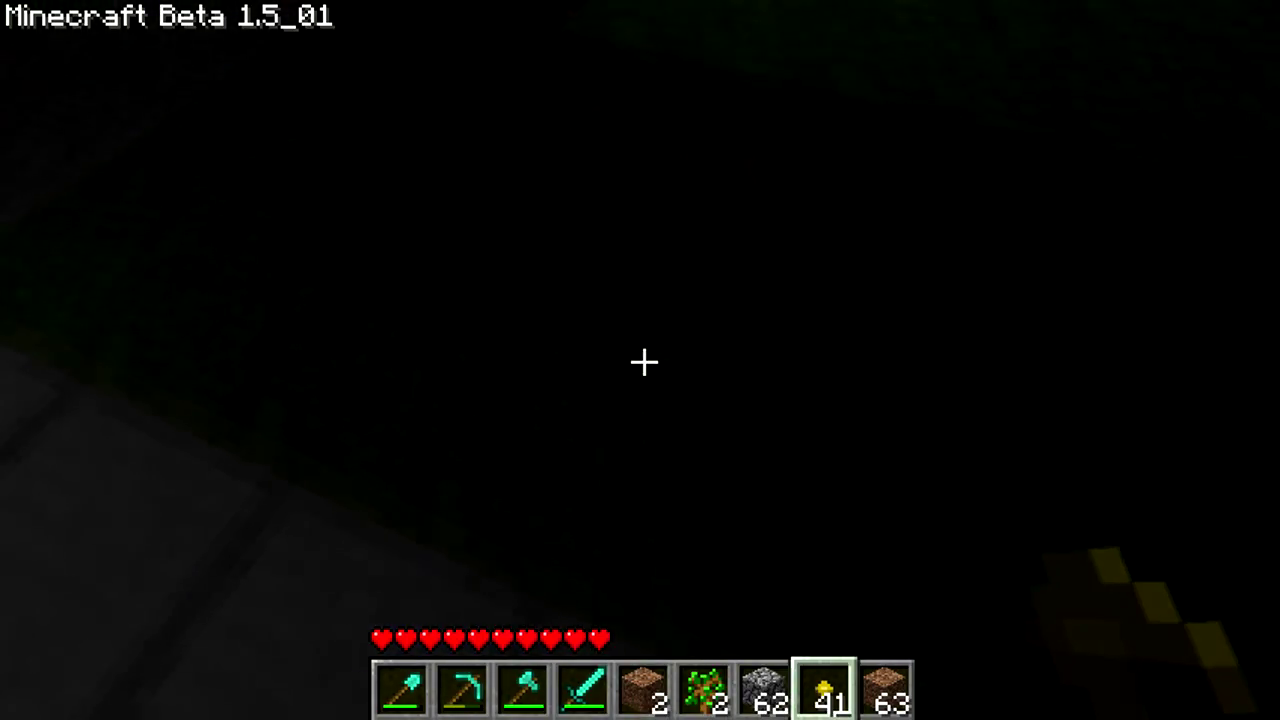
right_click(643, 362)
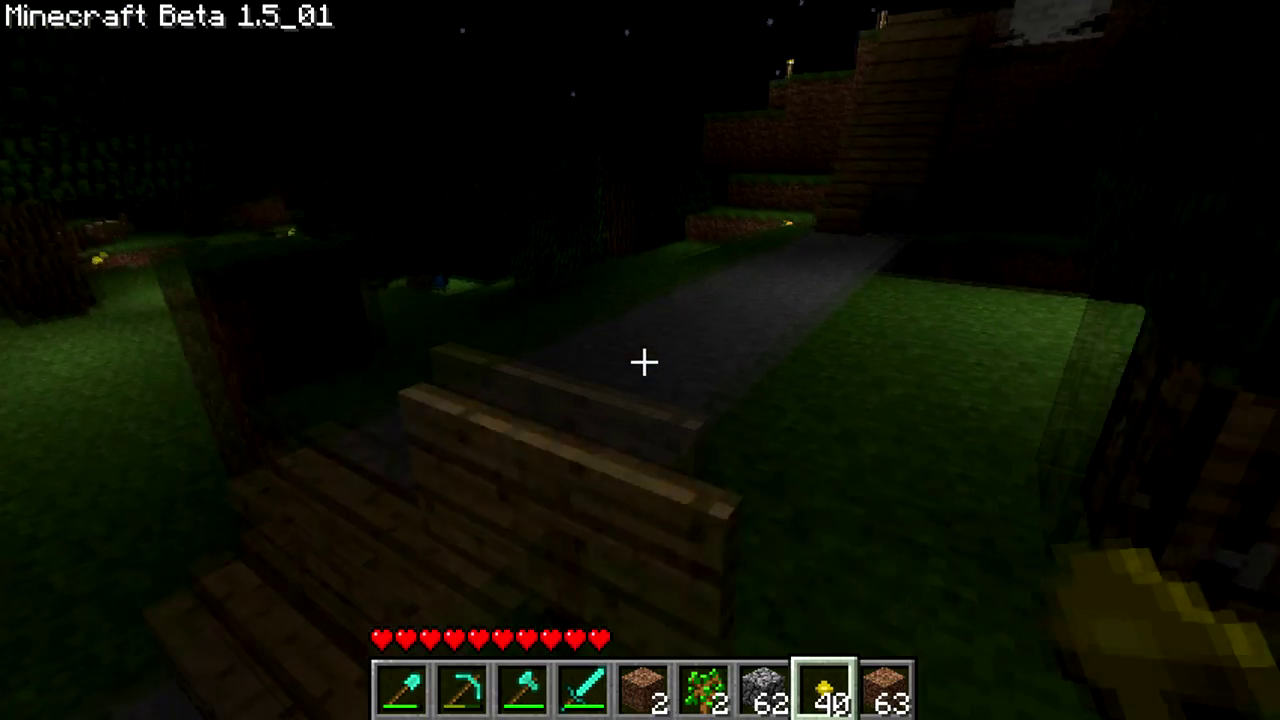
- Follow the stone path and cross the torch-lit cobblestone-walled bridge to the grassy crossroads
key("7")
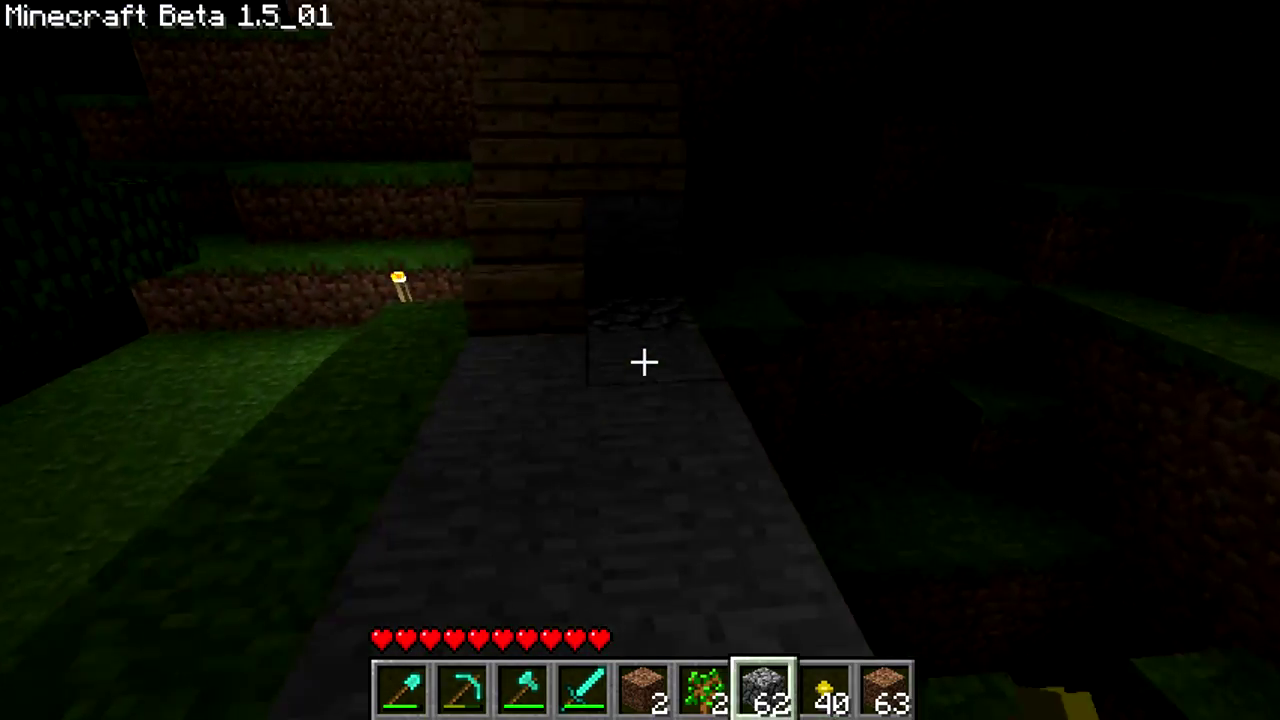
key("8")
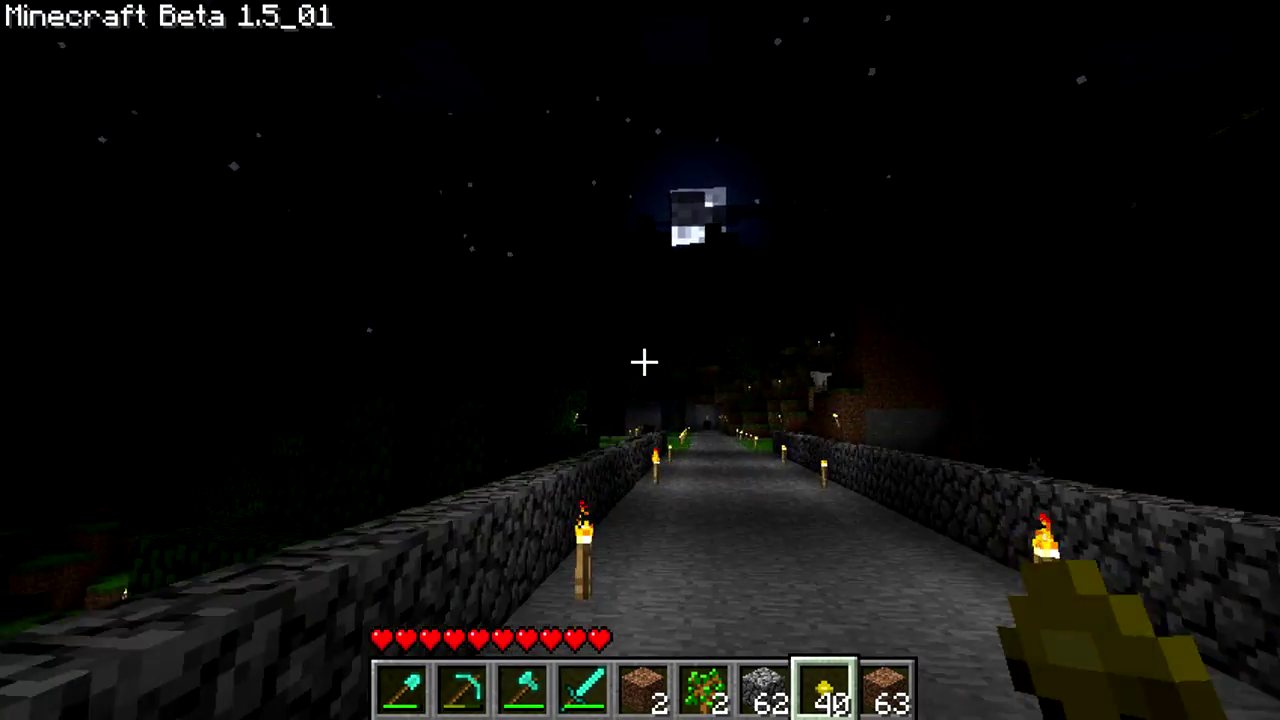
key("w")
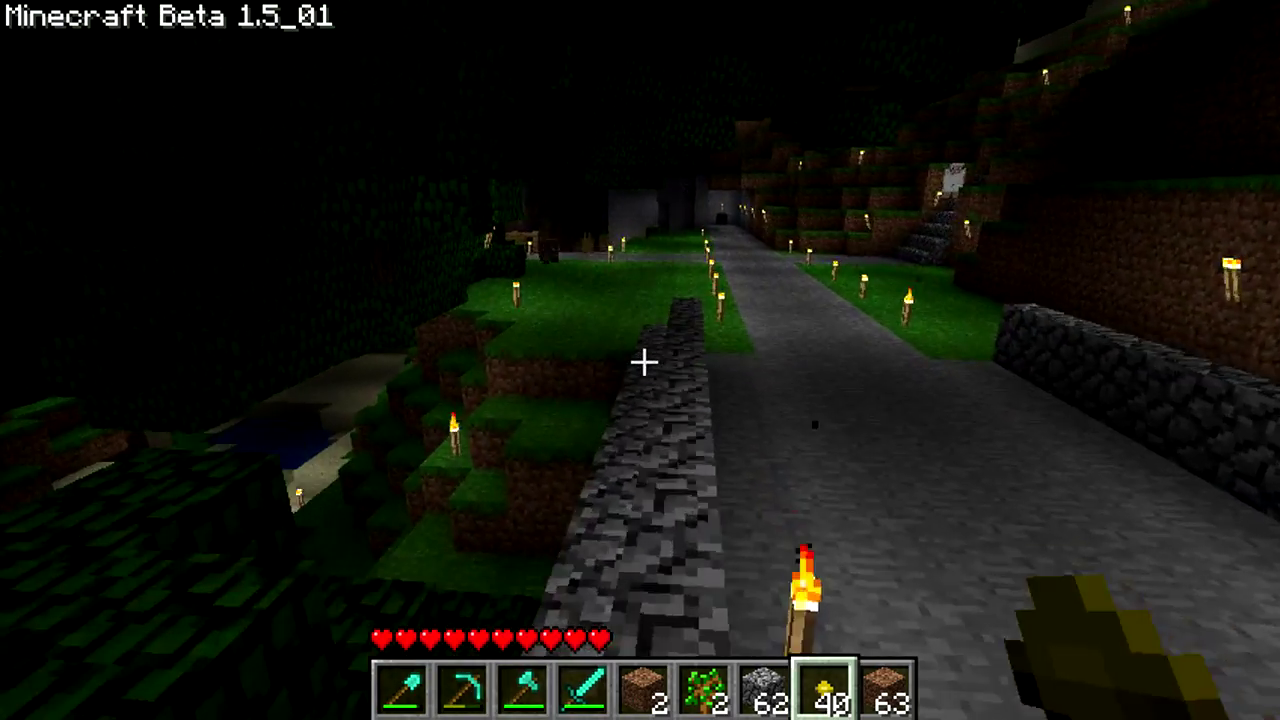
key("w")
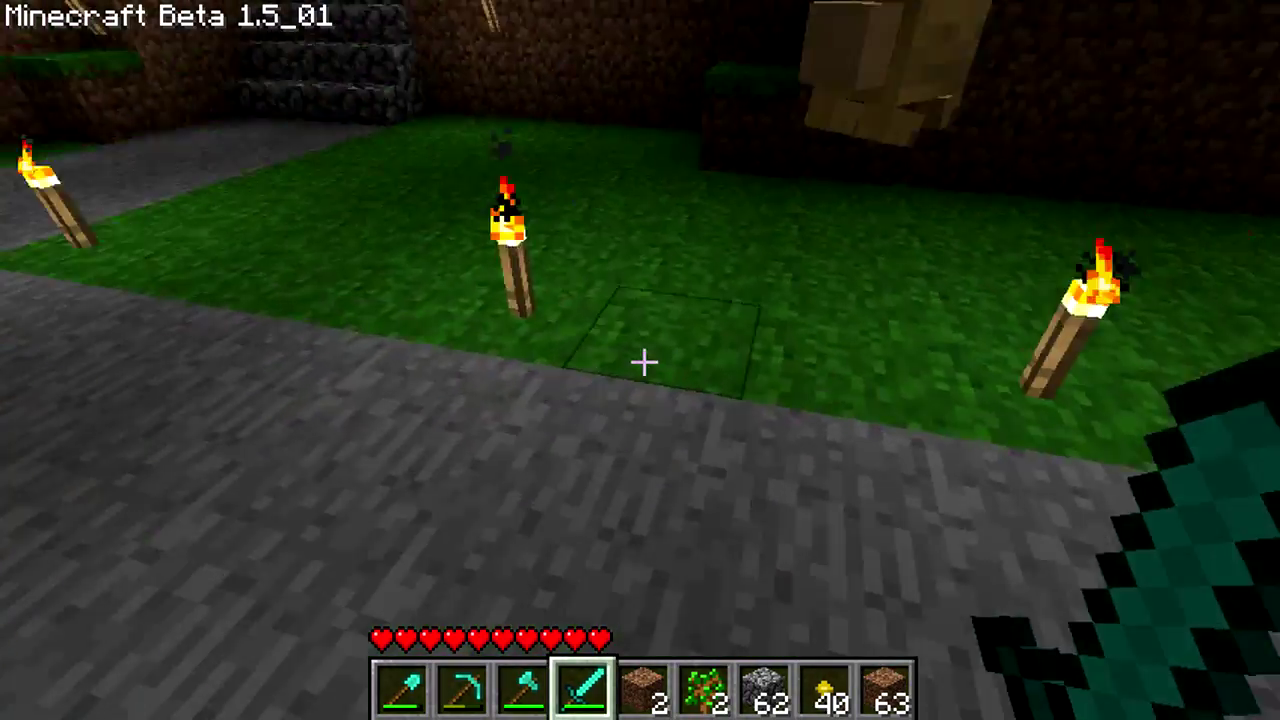
- Chase the brown animal across the crossroads and strike at it with the diamond sword
left_click(642, 362)
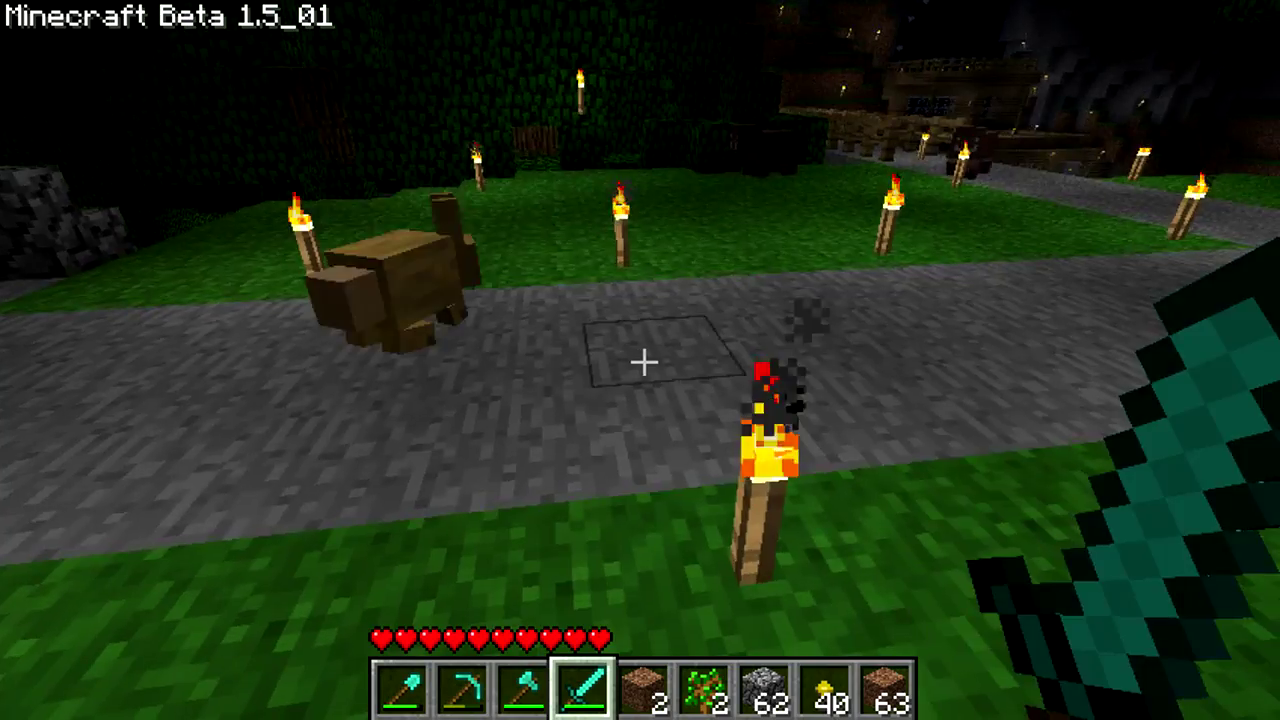
left_click(642, 362)
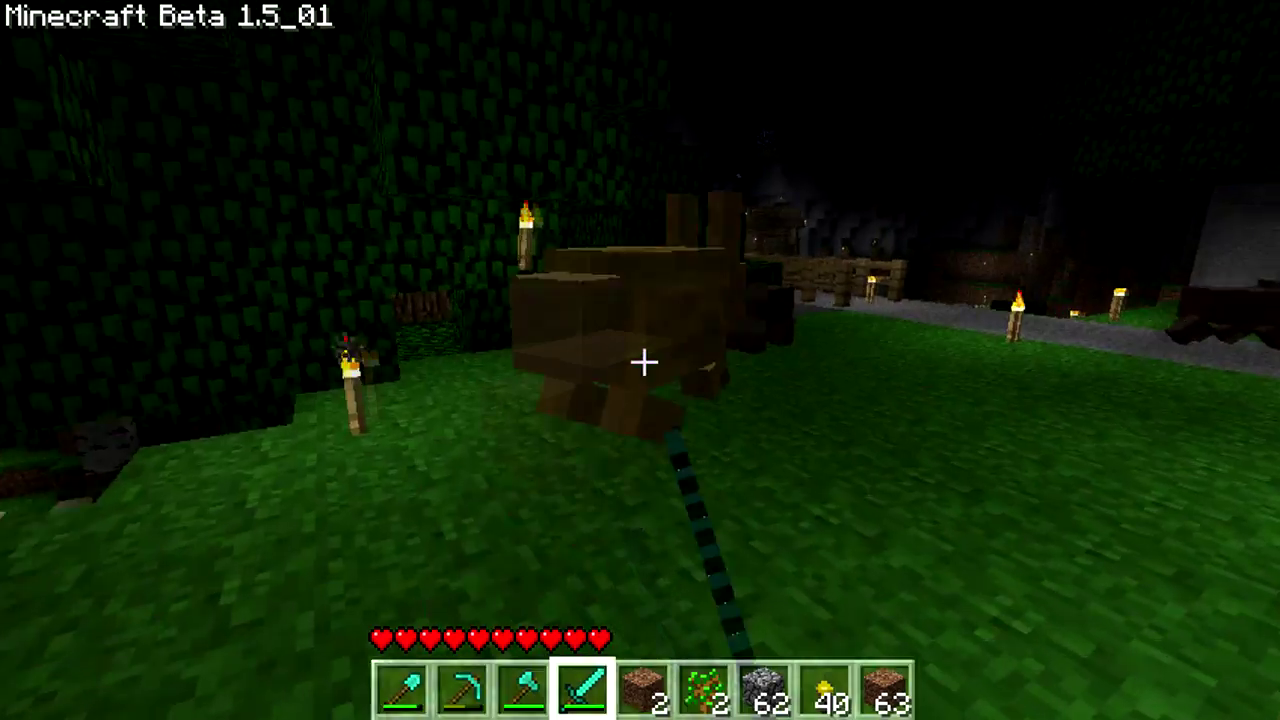
left_click(642, 362)
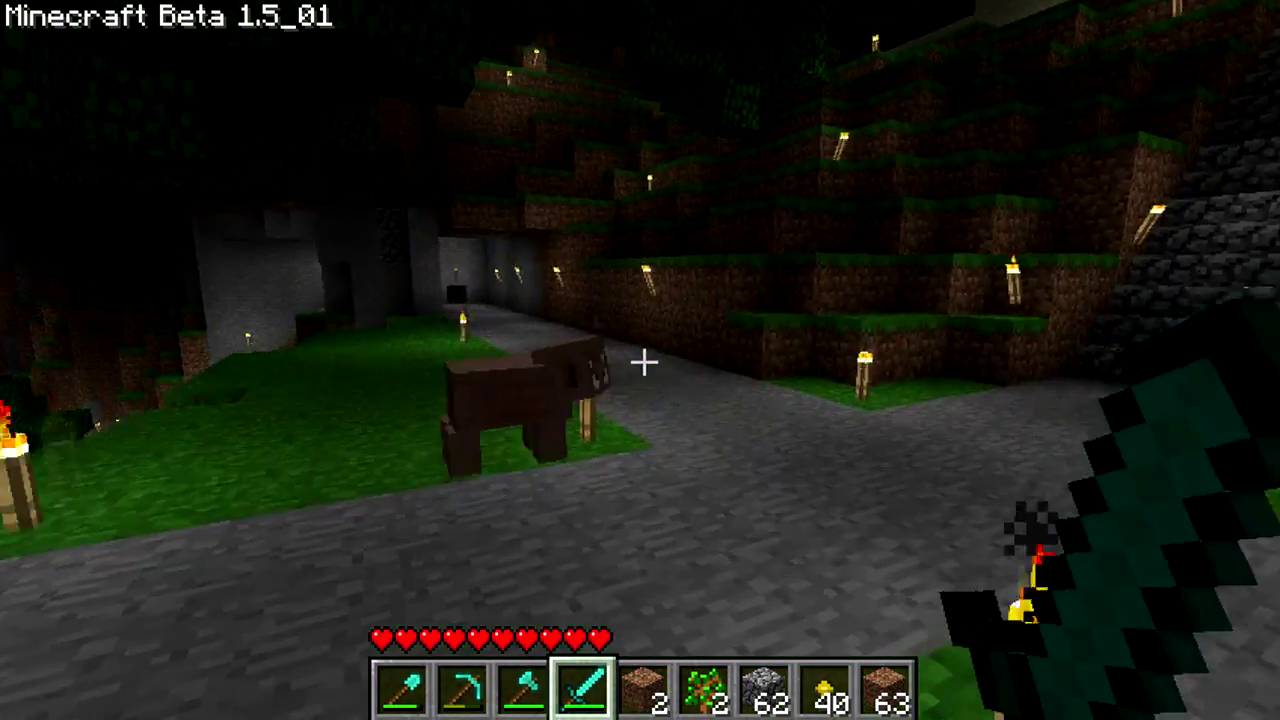
left_click(642, 362)
- Explore the area around the crossroads, the fenced bridge and the glass-covered farm for creatures
key("w")
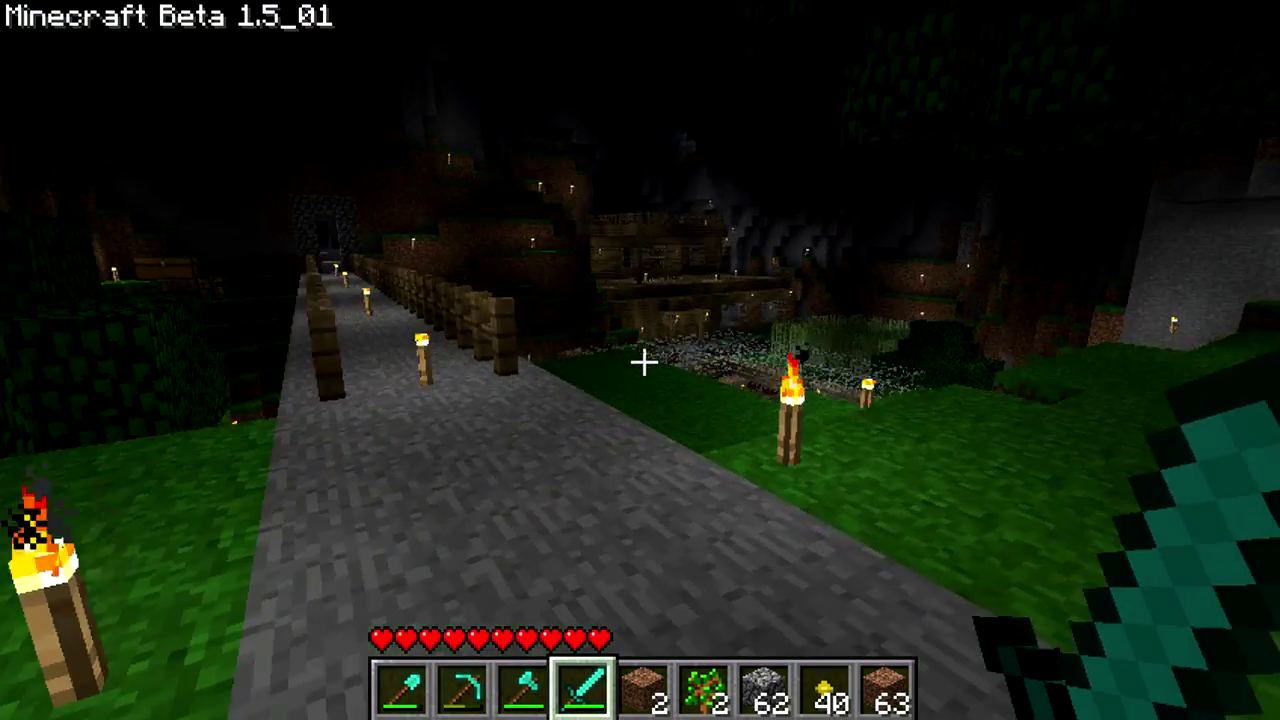
key("w")
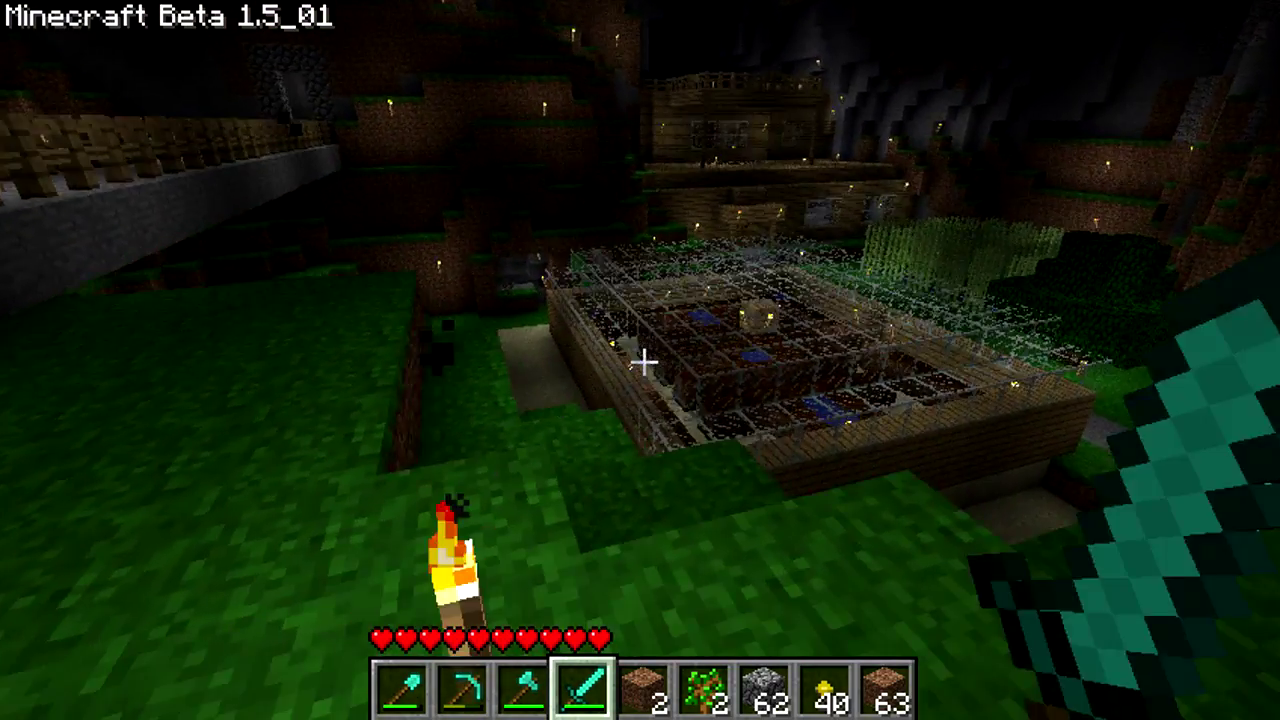
key("w")
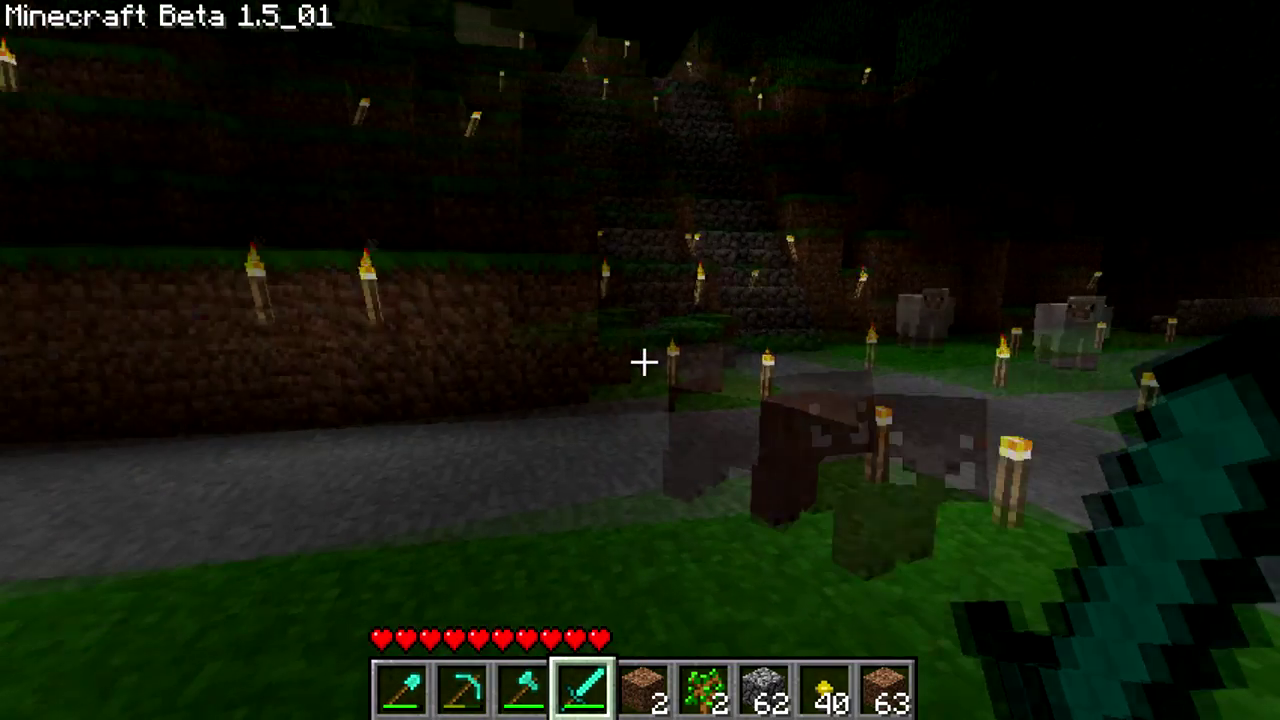
key("w")
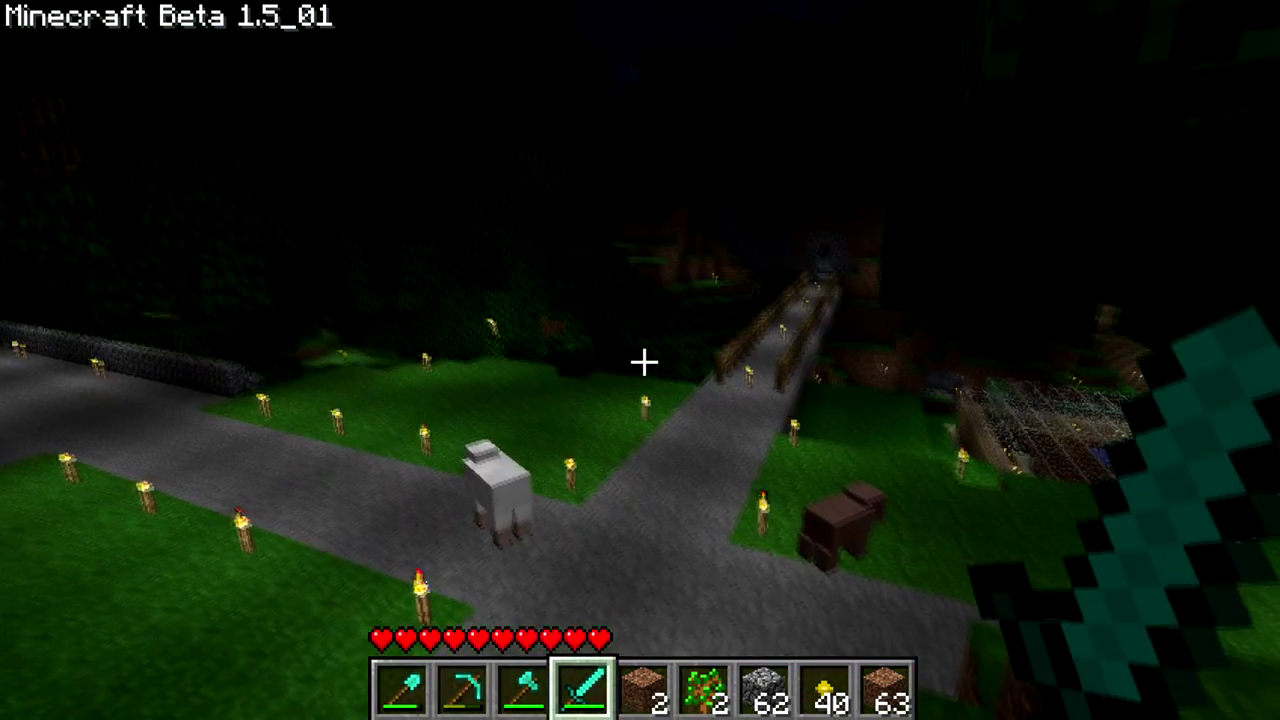
- Review the Hostile Mobs settings in DrZhark's Mo'Creatures mod options, and return to the game
key("Escape")
left_click(626, 594)
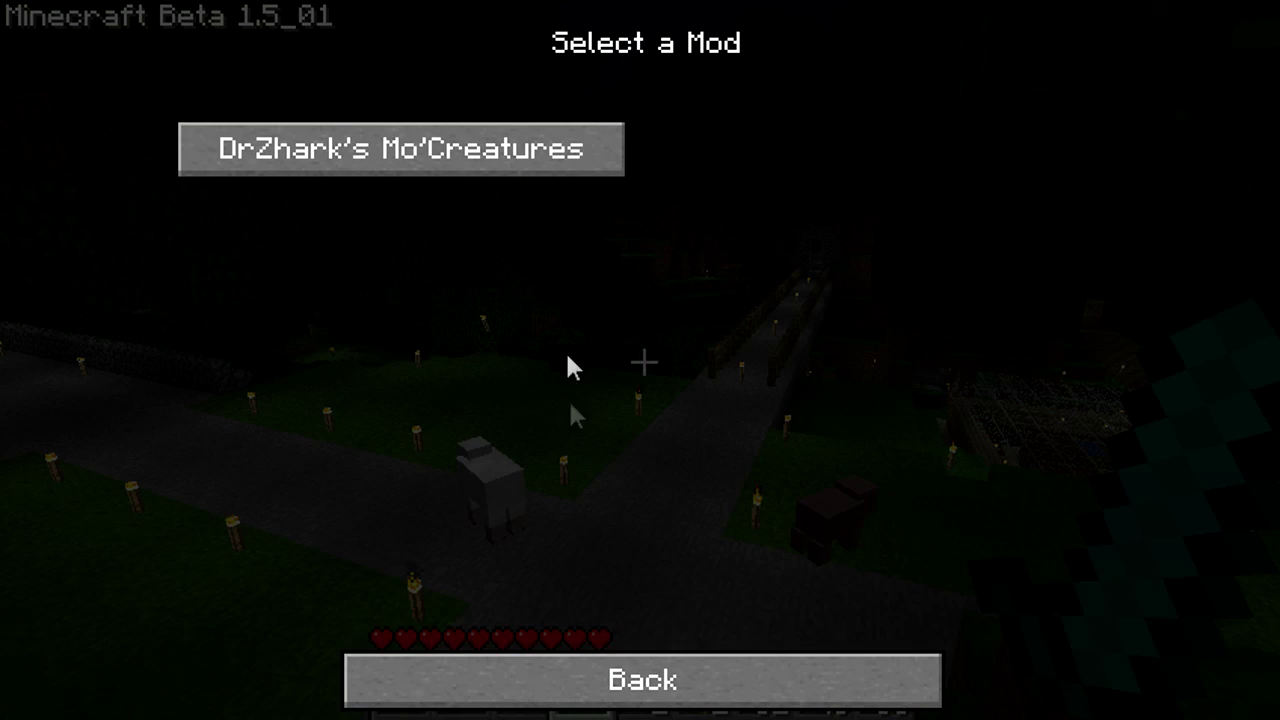
left_click(491, 157)
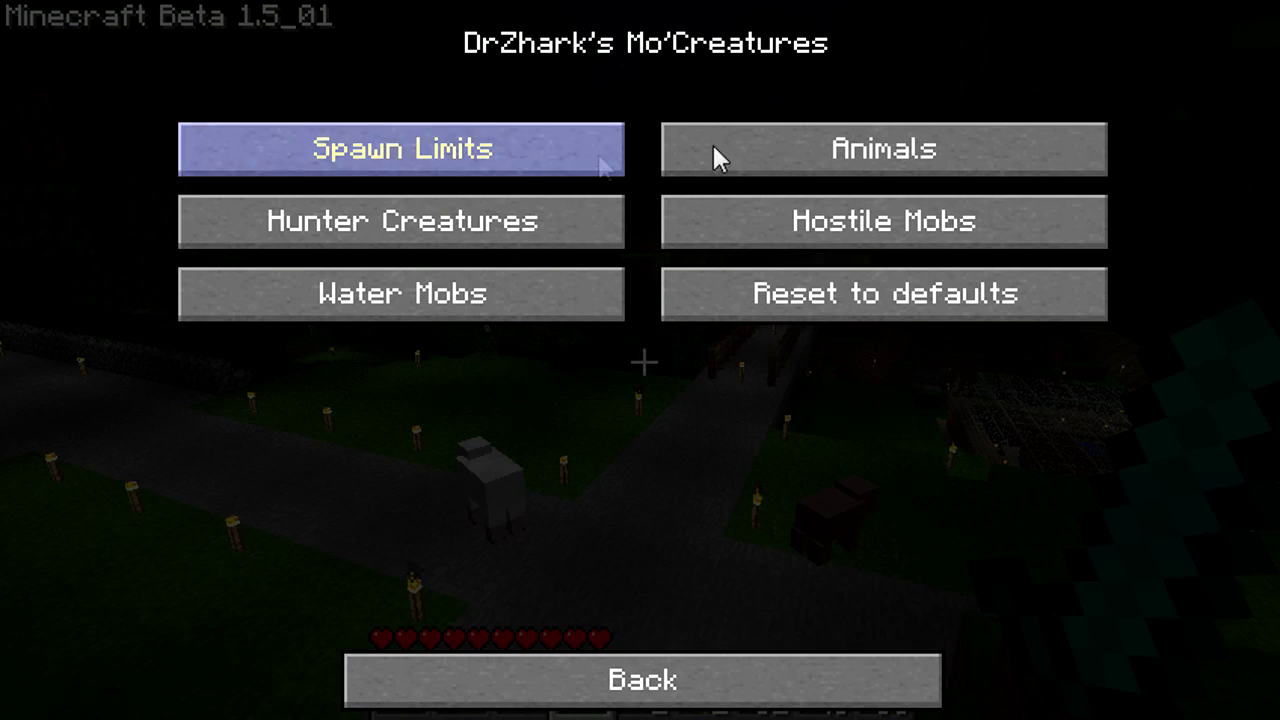
left_click(834, 219)
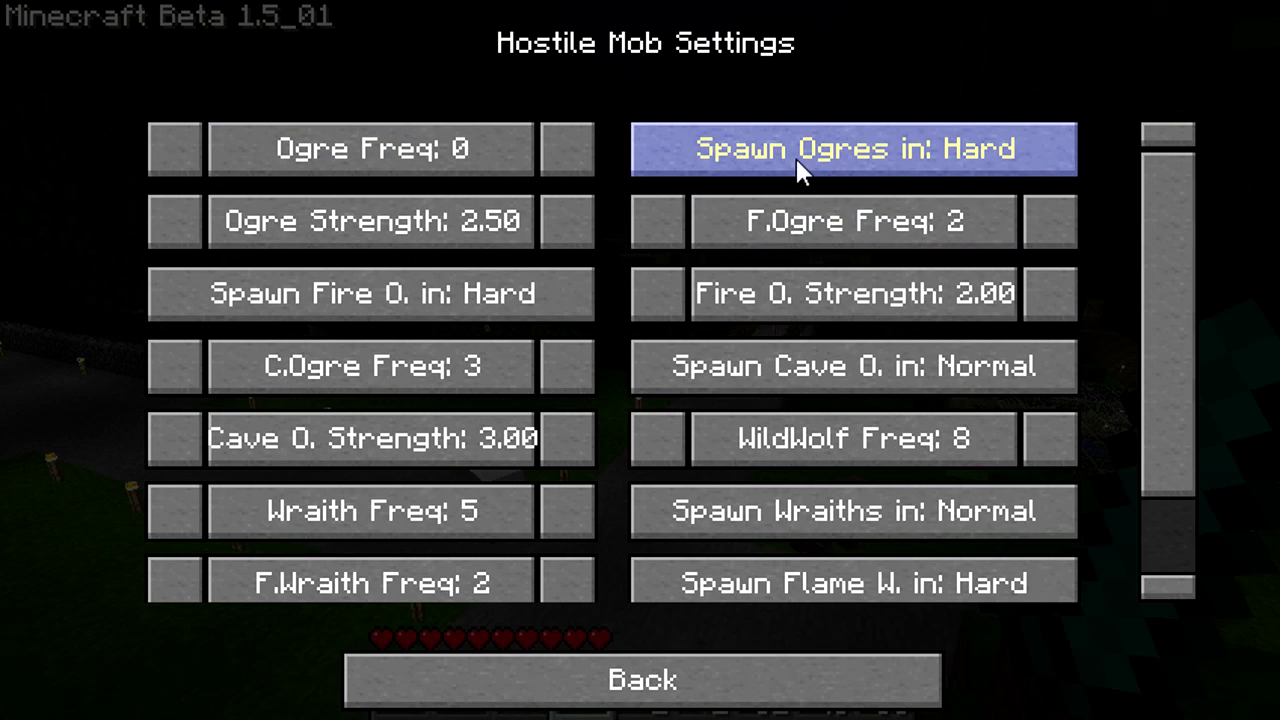
left_click(664, 680)
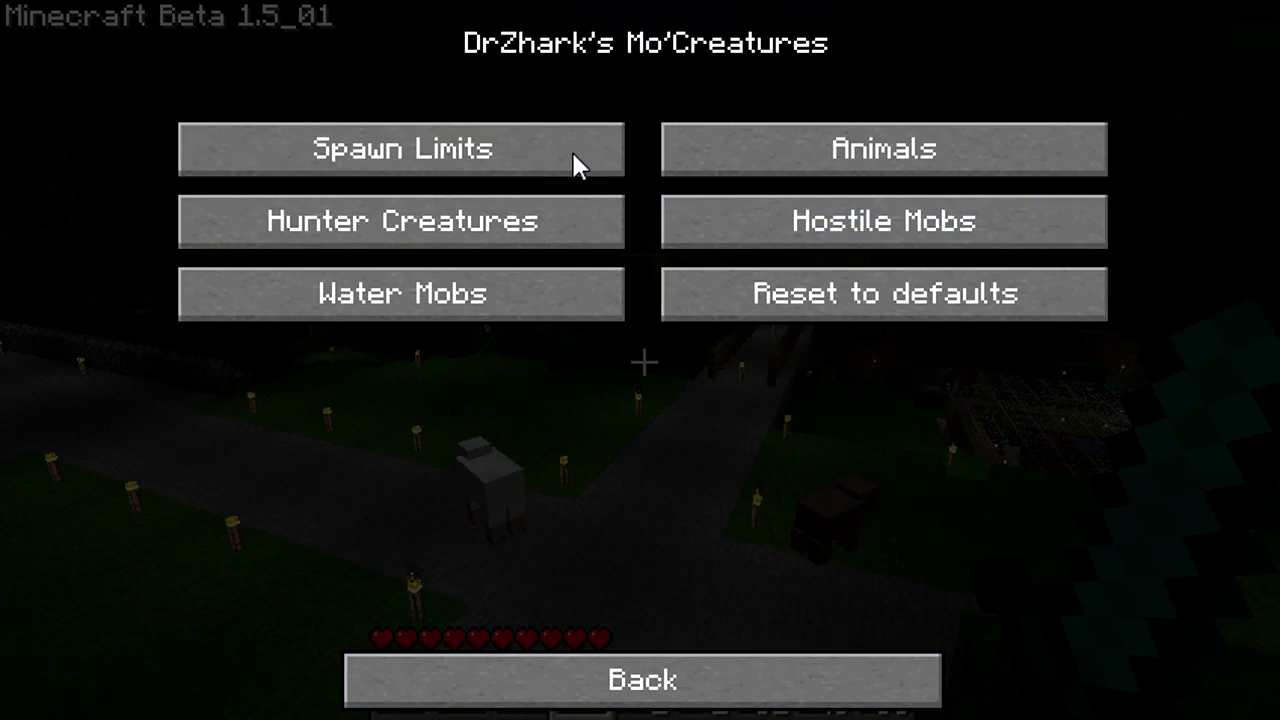
left_click(586, 690)
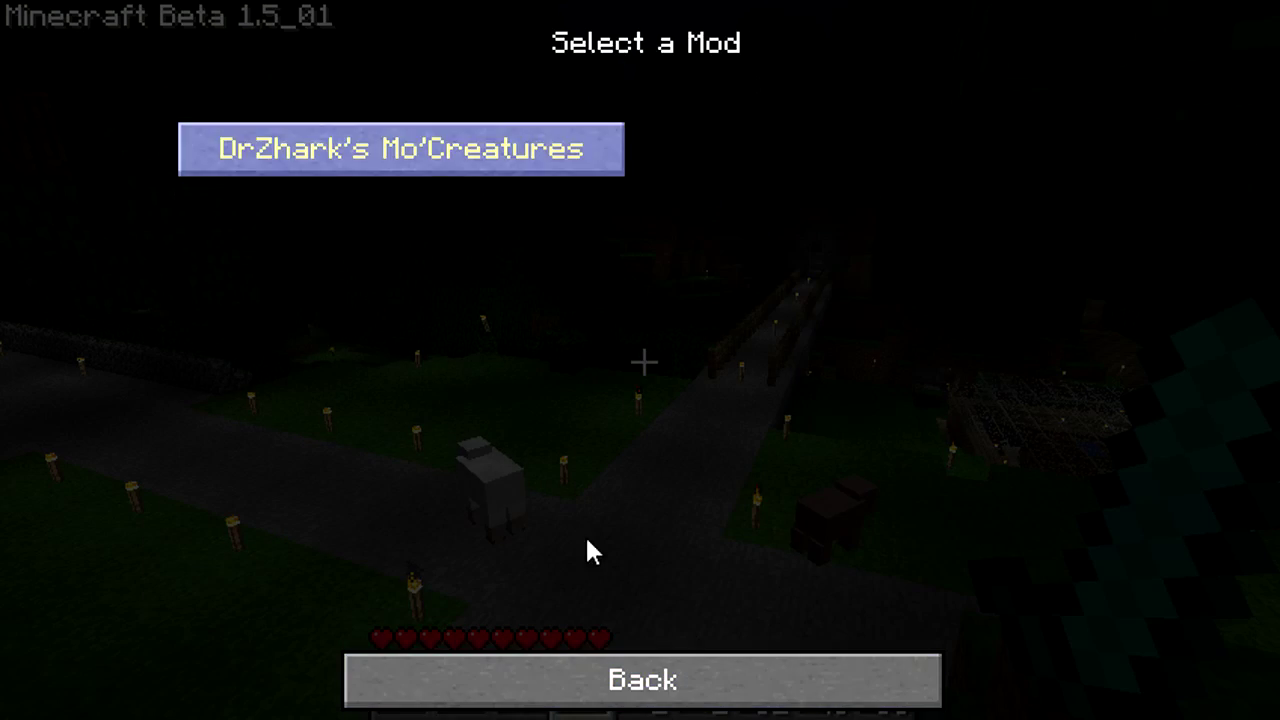
left_click(706, 680)
left_click(691, 234)
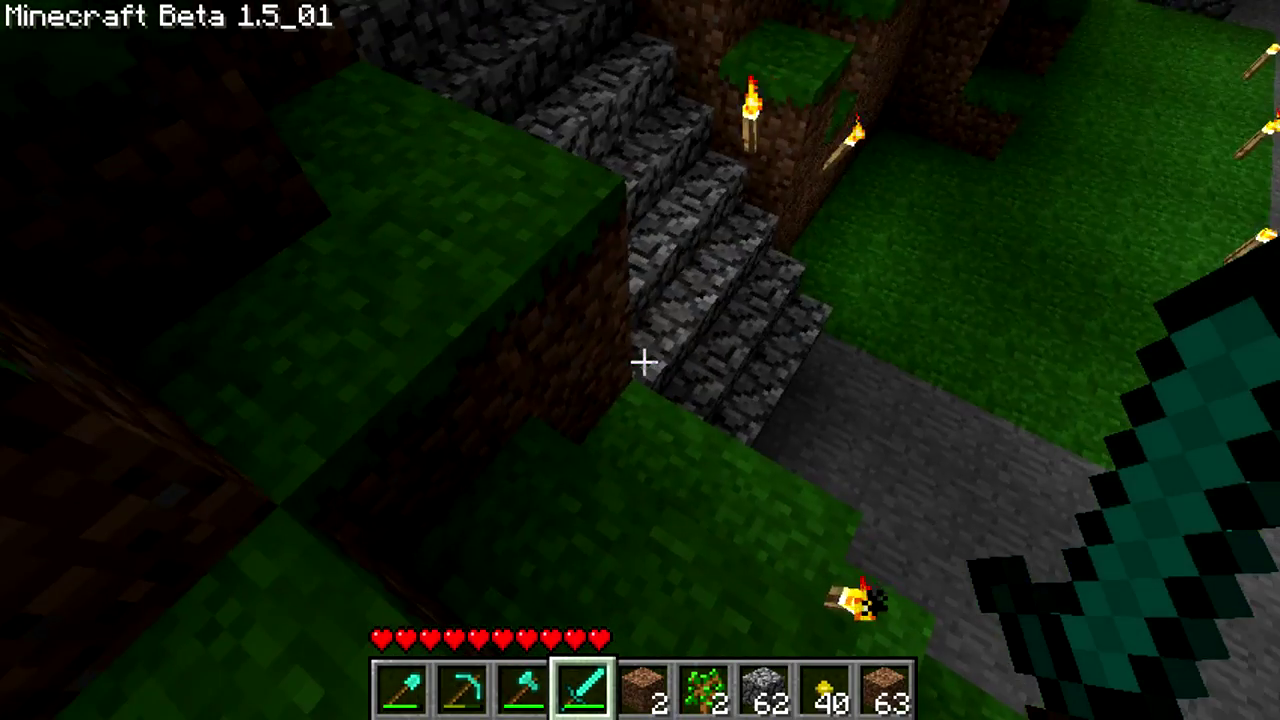
- Plant a sapling on the grass beside the stone path and break it again
scroll(643, 363, "down", 2)
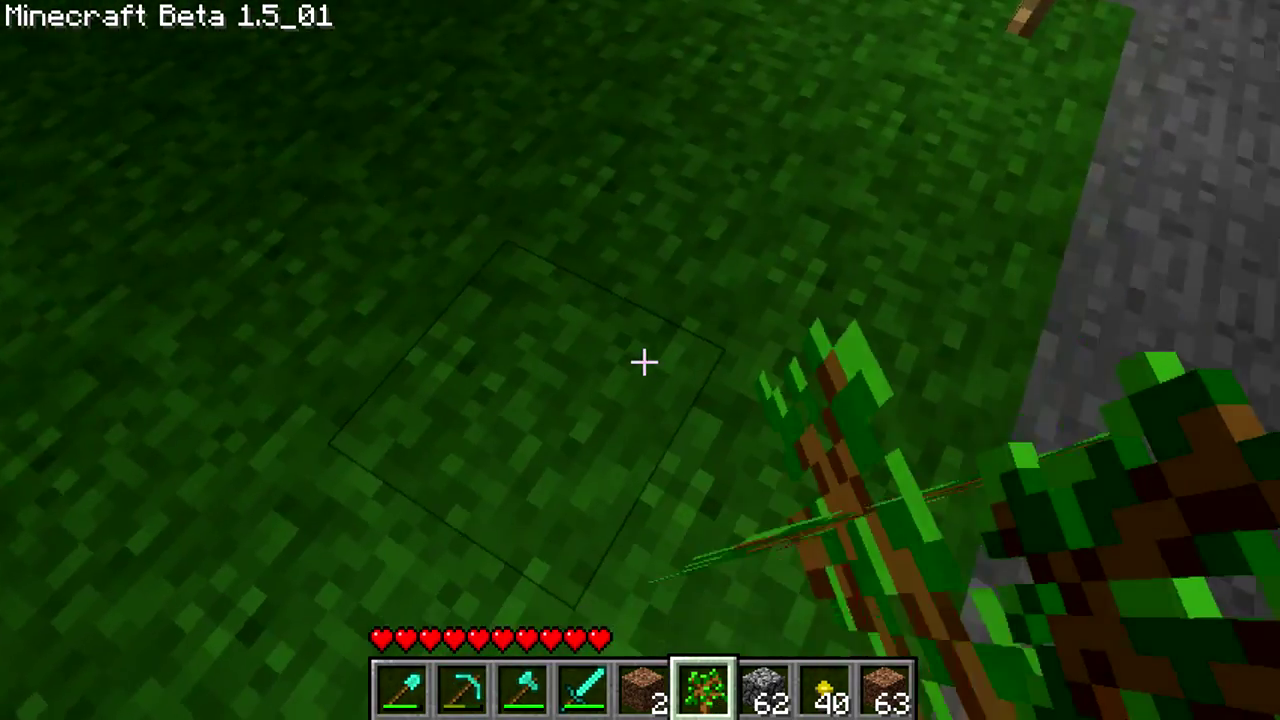
right_click(643, 363)
left_click(643, 363)
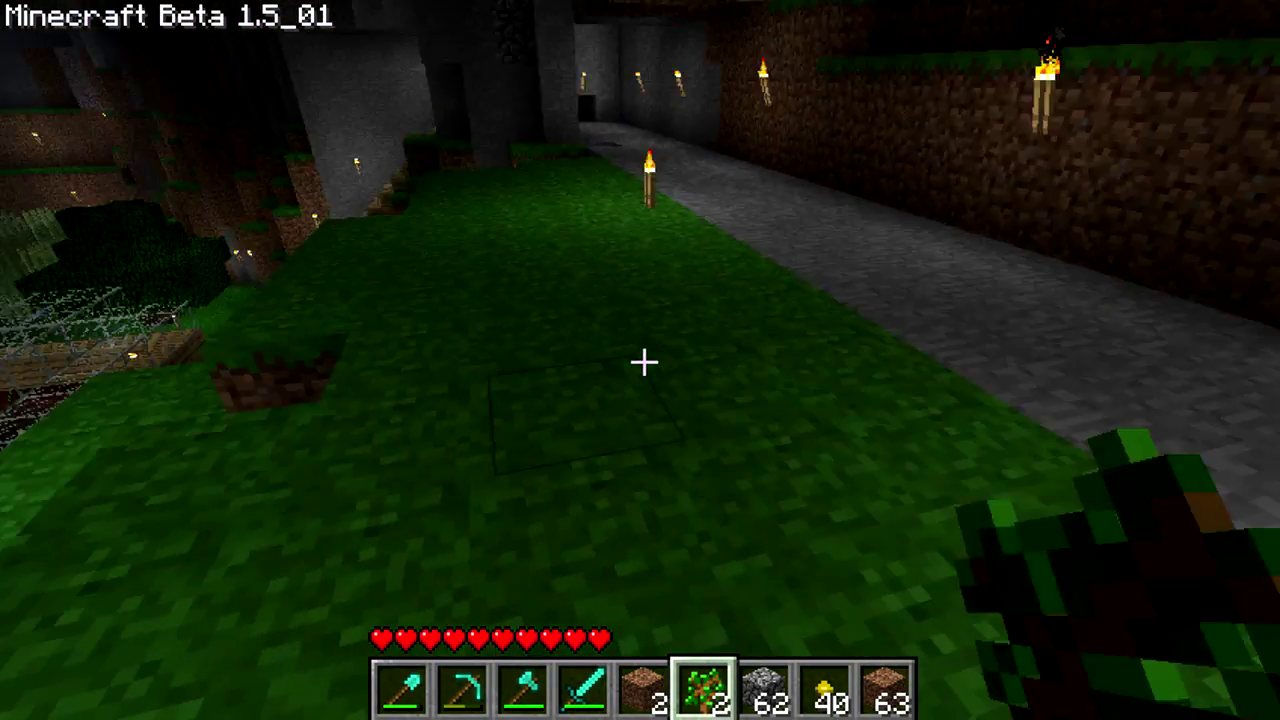